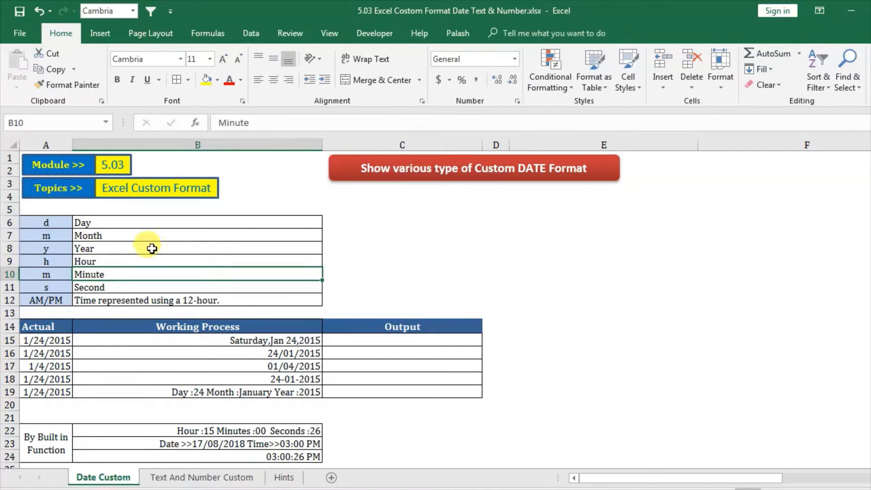
# Step: Review the date and time format codes and their meanings in cells A6 to B12
pyautogui.click(54, 223)
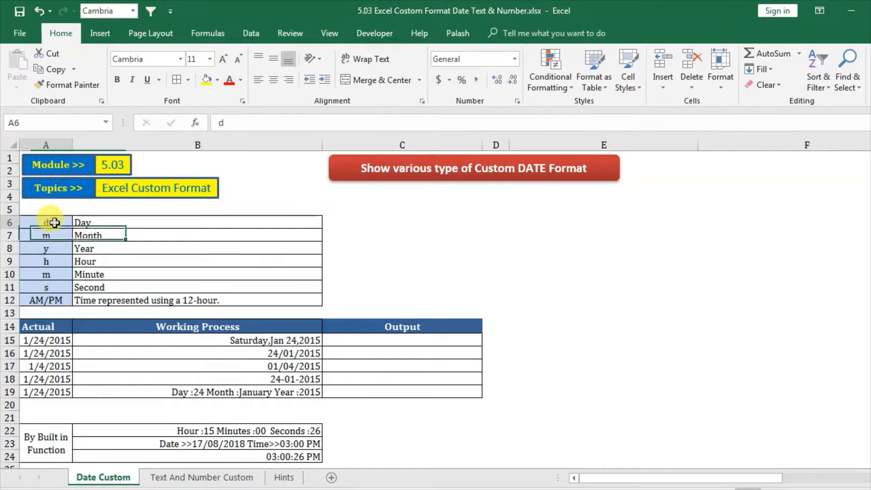
pyautogui.click(122, 222)
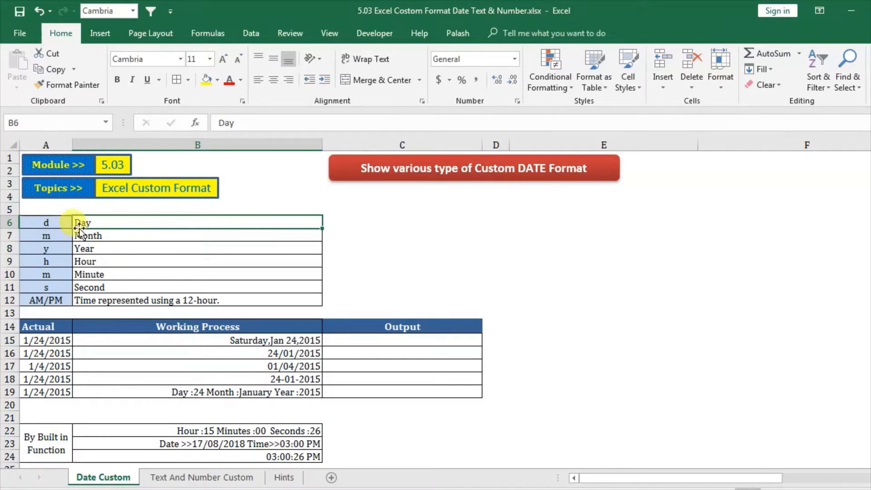
pyautogui.click(38, 221)
pyautogui.click(106, 235)
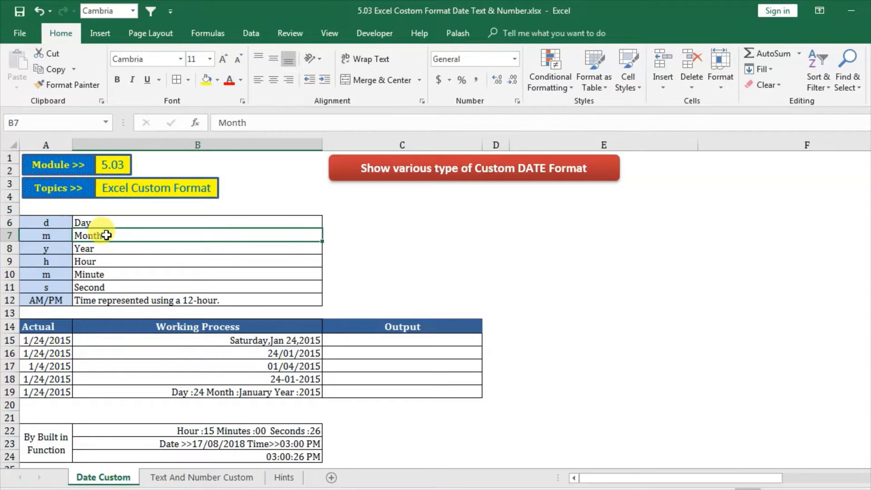
pyautogui.click(46, 237)
pyautogui.click(99, 248)
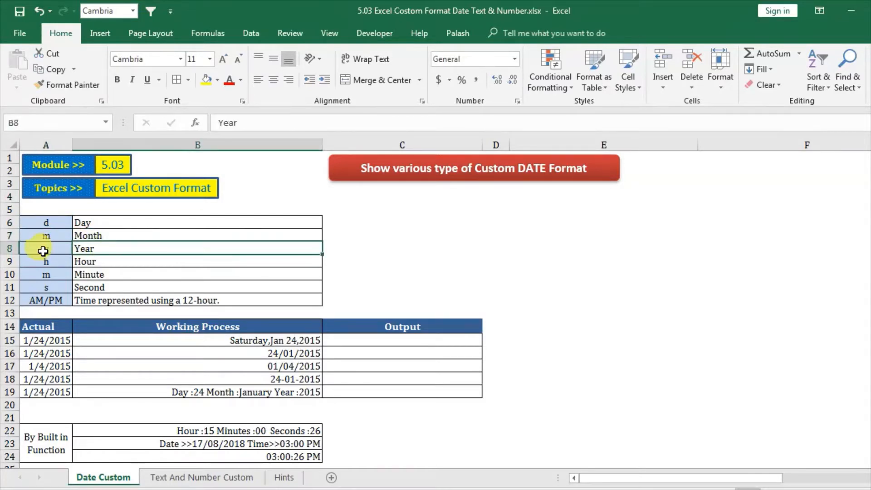
pyautogui.click(42, 251)
pyautogui.click(111, 261)
pyautogui.click(40, 262)
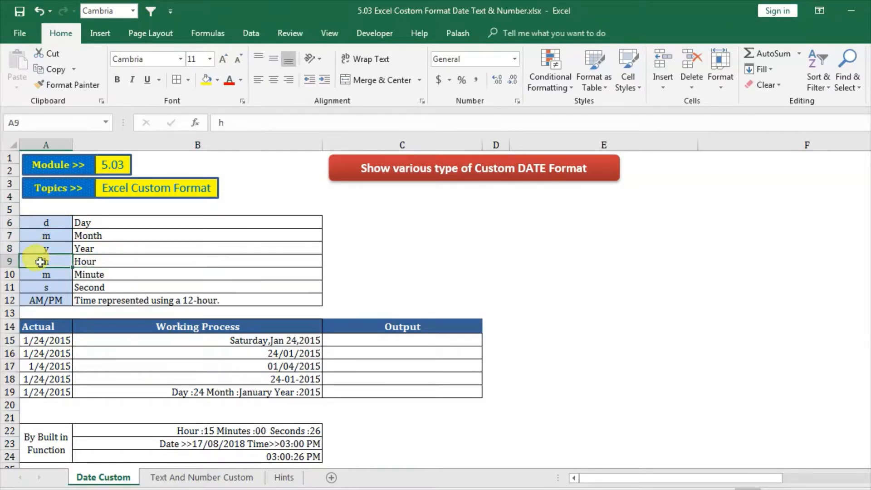
pyautogui.click(107, 274)
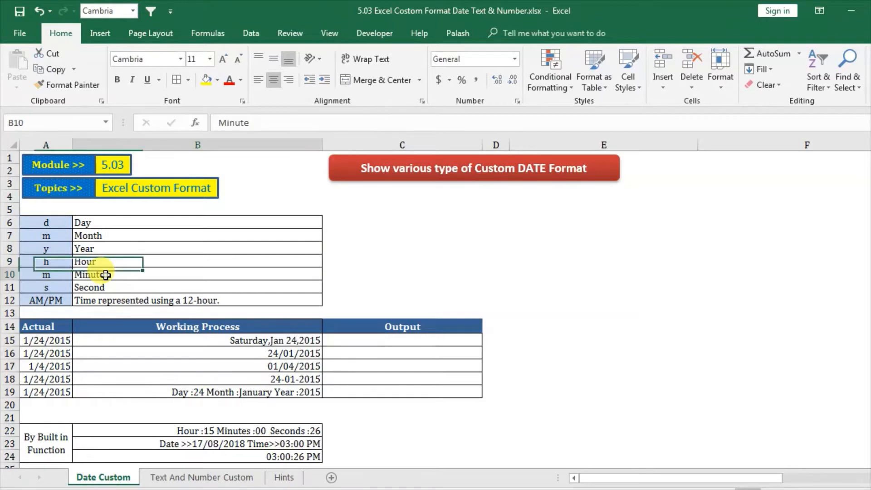
pyautogui.click(51, 275)
pyautogui.click(98, 287)
pyautogui.click(46, 287)
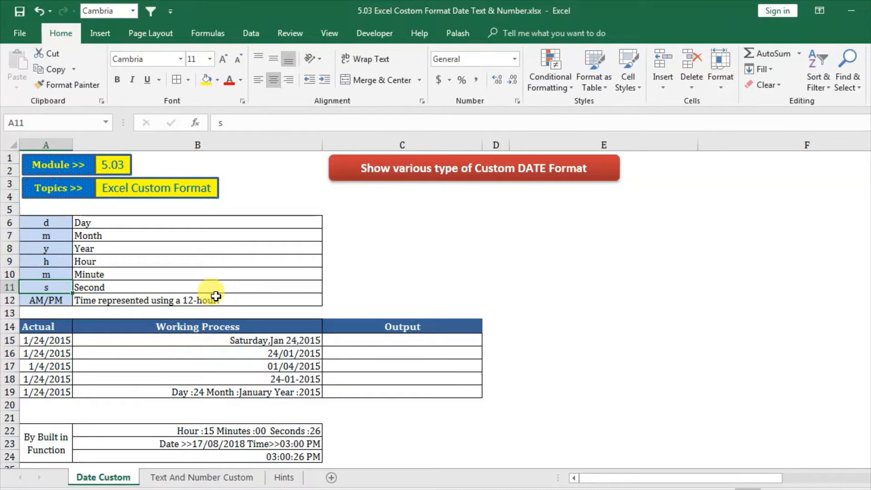
pyautogui.click(61, 300)
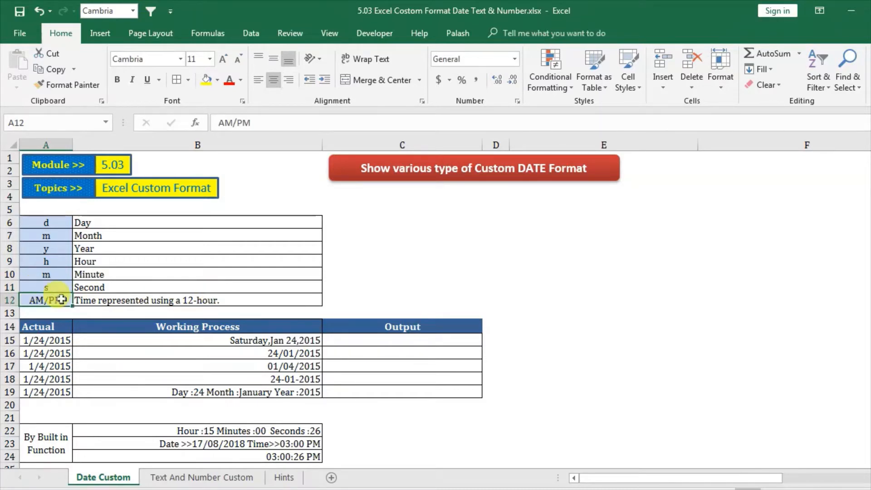
# Step: Enter the date 2/2/2015 in cell C9 and inspect how it is stored
pyautogui.click(416, 265)
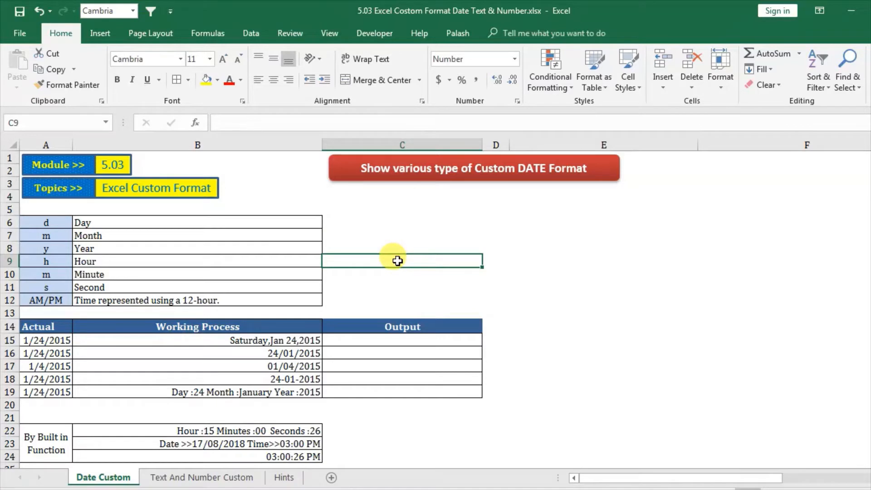
pyautogui.write('2')
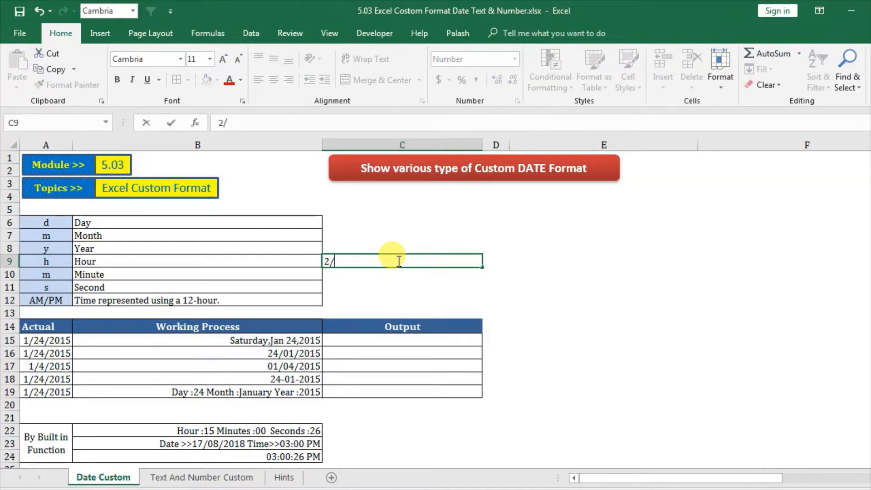
pyautogui.write('/2/2015')
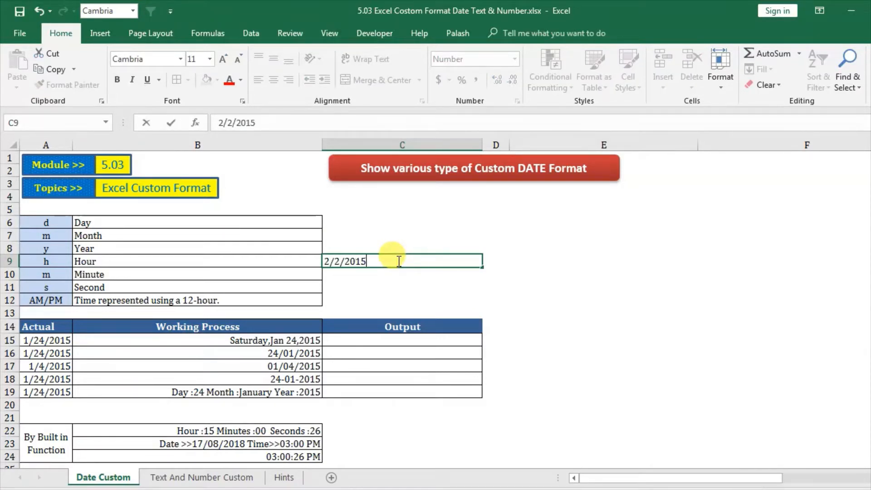
pyautogui.press('Return')
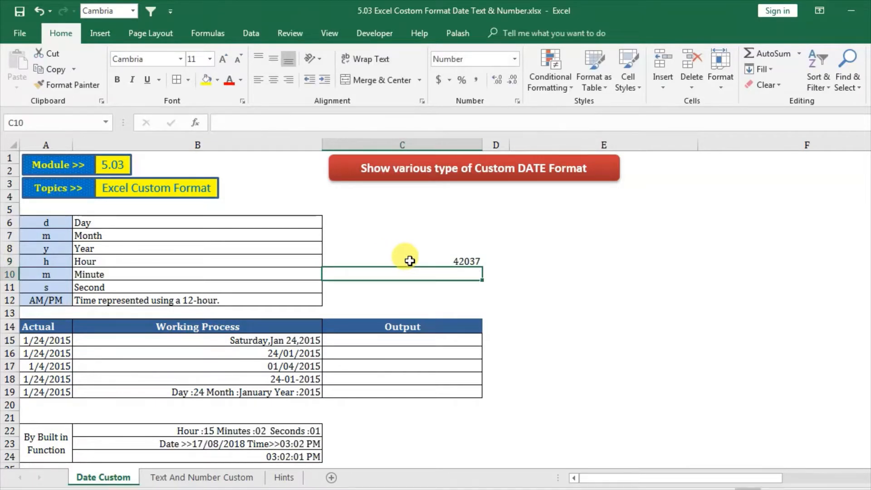
pyautogui.click(410, 261)
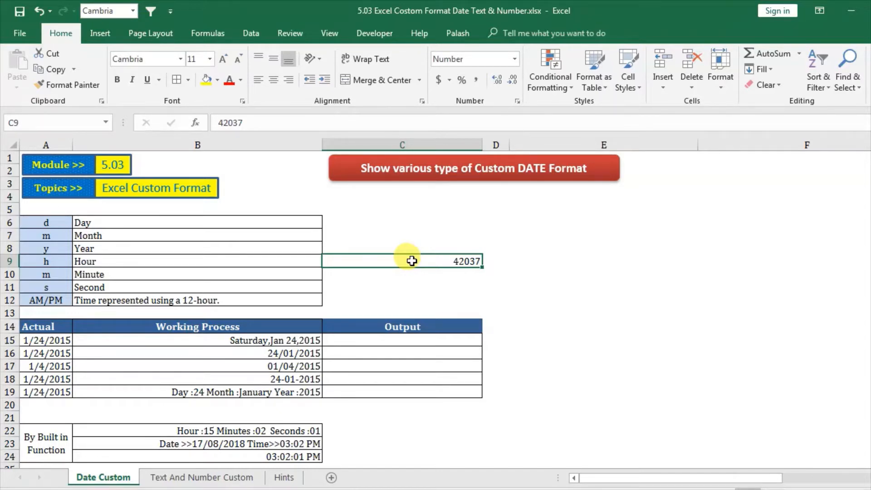
pyautogui.click(396, 276)
pyautogui.click(397, 256)
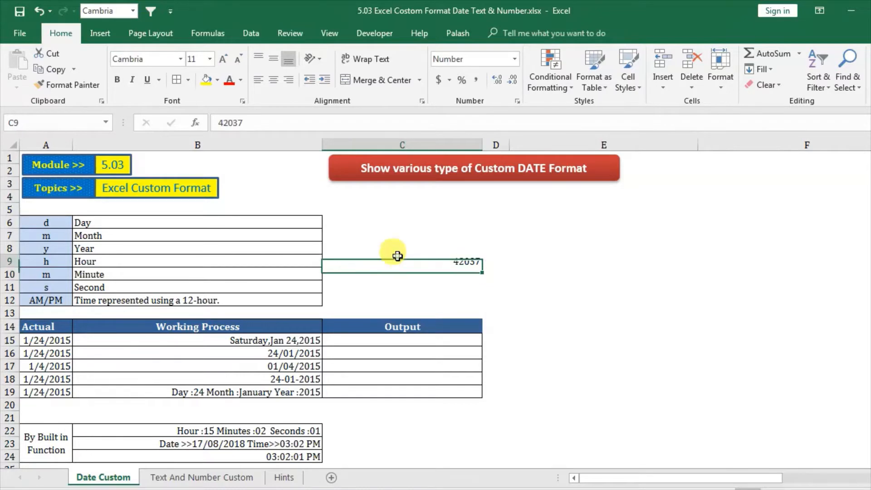
pyautogui.click(403, 271)
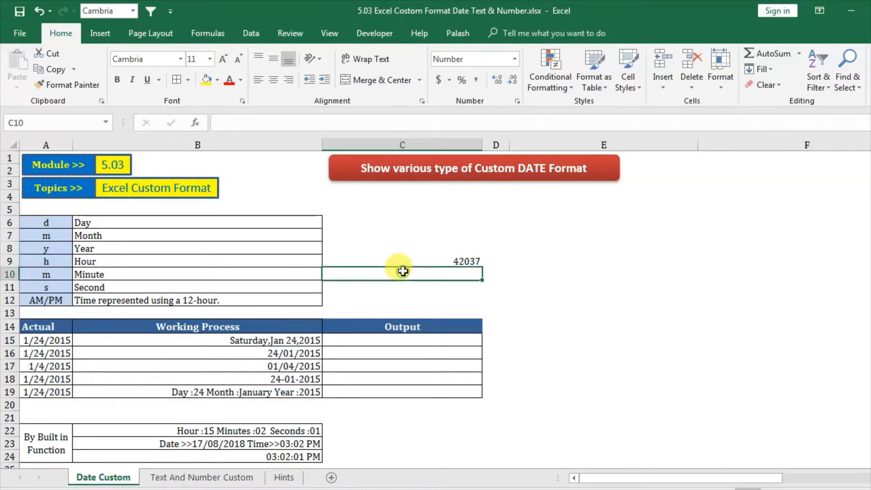
pyautogui.click(397, 258)
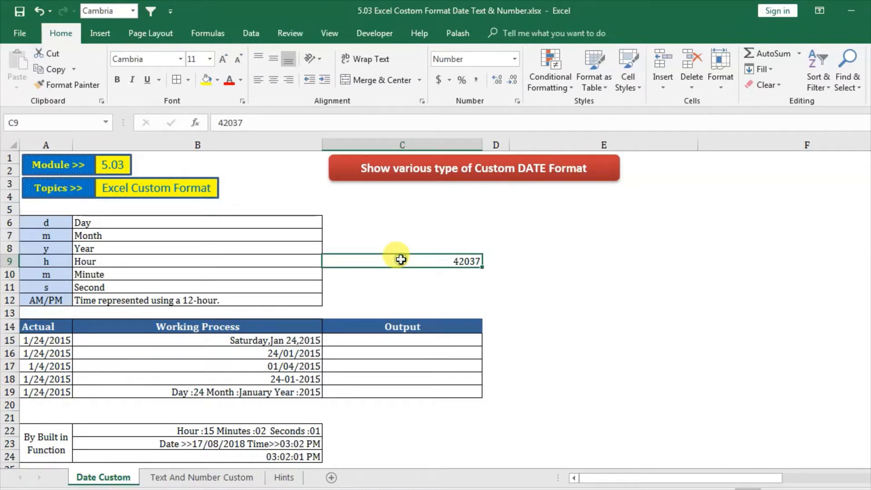
# Step: Enter the date 1/1/1900 in cell D9 and widen column D to fit it
pyautogui.click(503, 261)
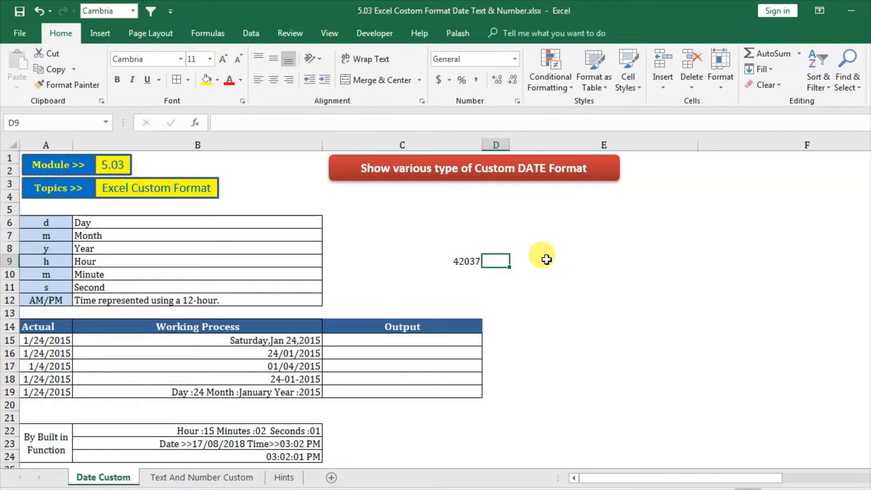
pyautogui.write('1/1/')
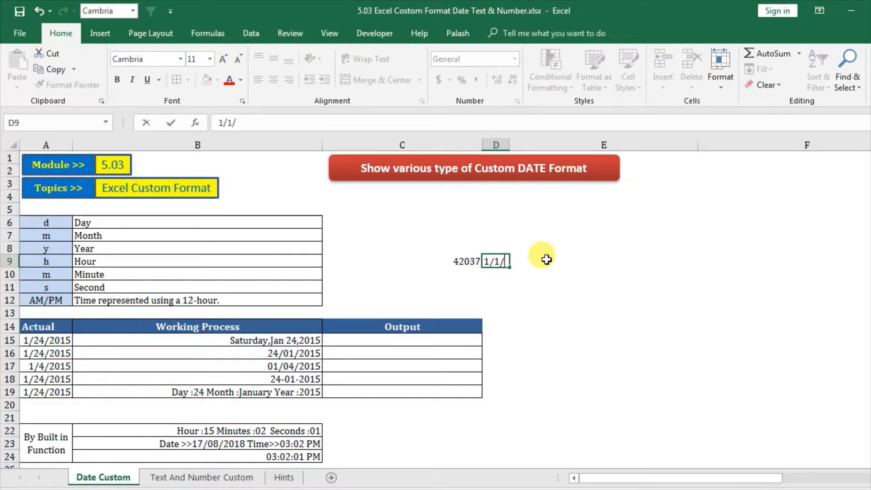
pyautogui.write('1900')
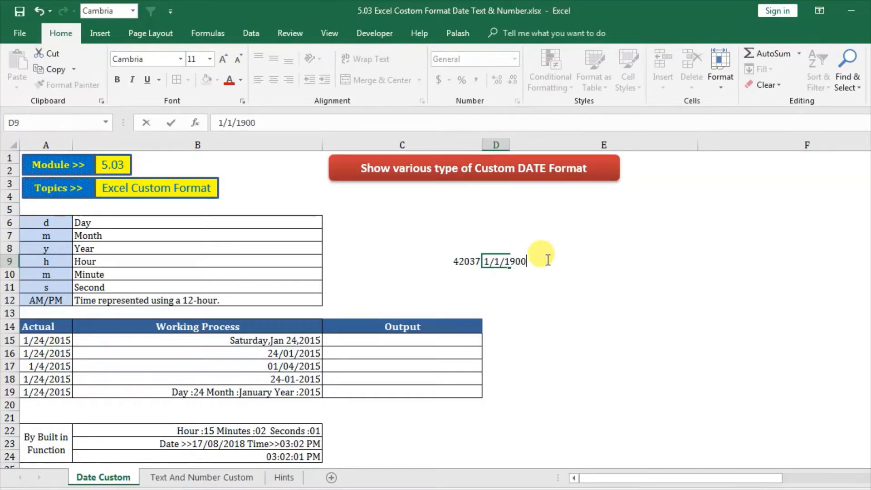
pyautogui.click(496, 287)
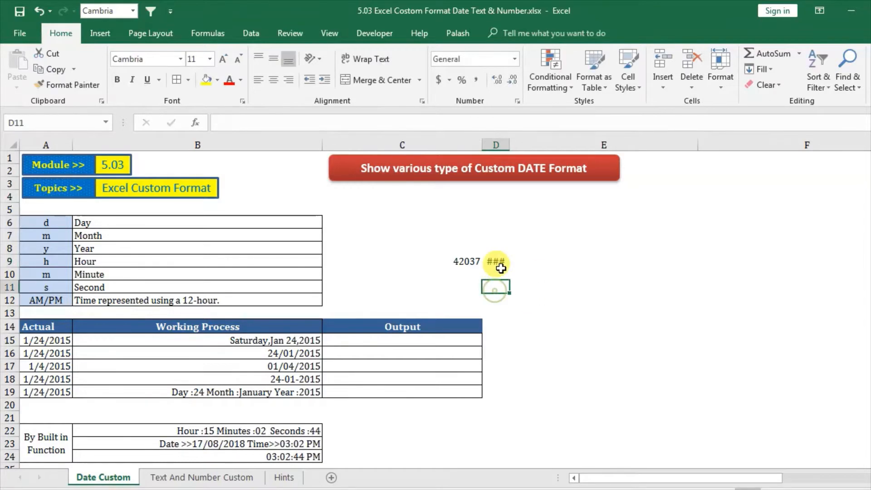
pyautogui.click(499, 263)
pyautogui.moveTo(509, 145); pyautogui.dragTo(549, 145)
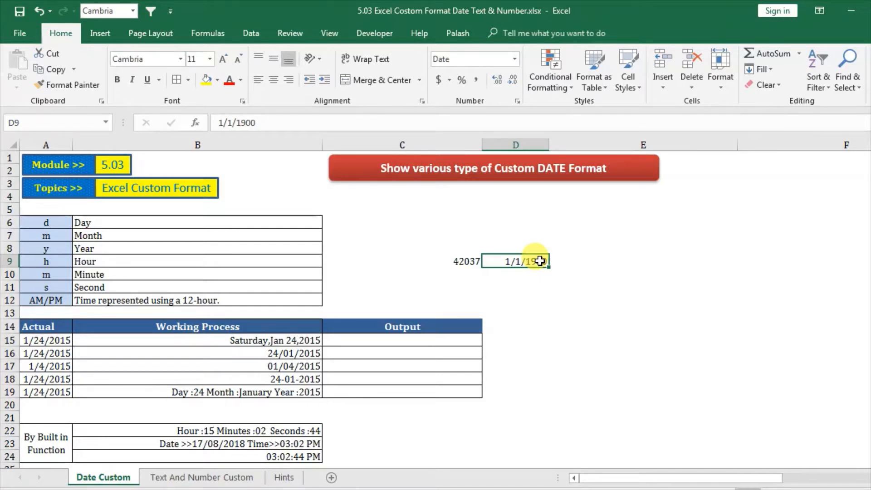
# Step: Apply the Number format to the date in cell D9
pyautogui.click(520, 275)
pyautogui.click(514, 264)
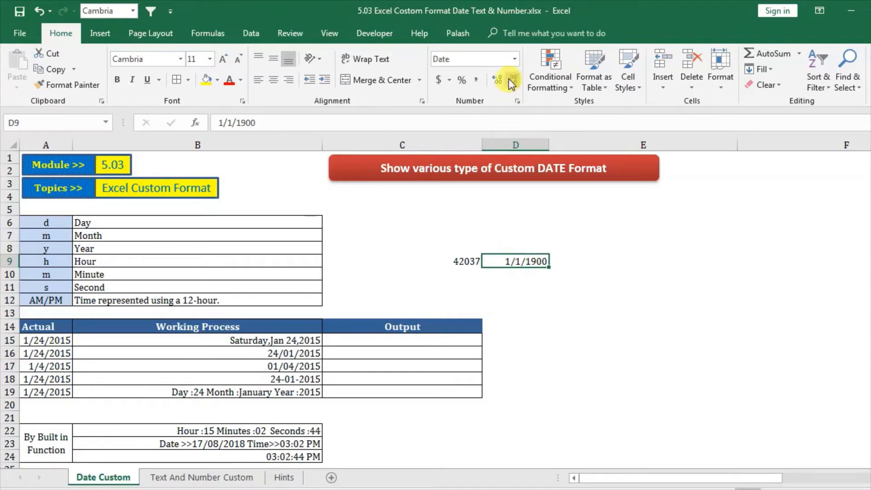
pyautogui.click(513, 55)
pyautogui.click(494, 106)
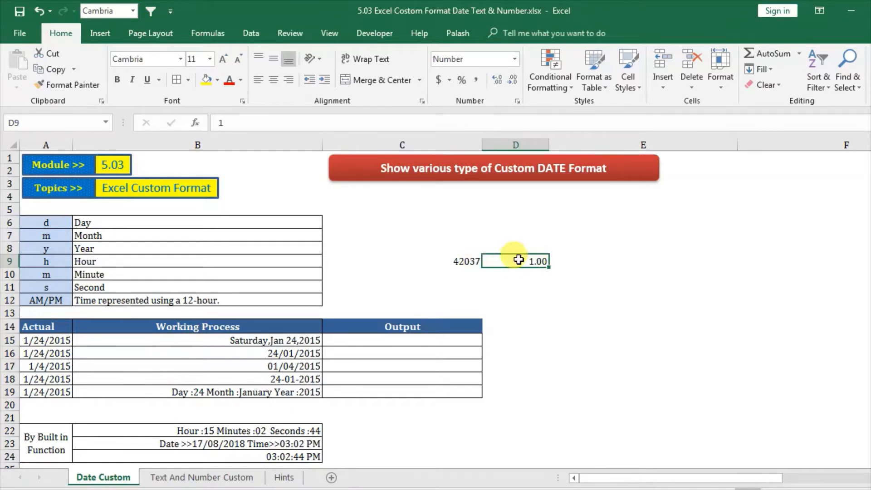
# Step: Re-enter the date 2/2/2015 in cell C9 and inspect its stored value
pyautogui.click(440, 260)
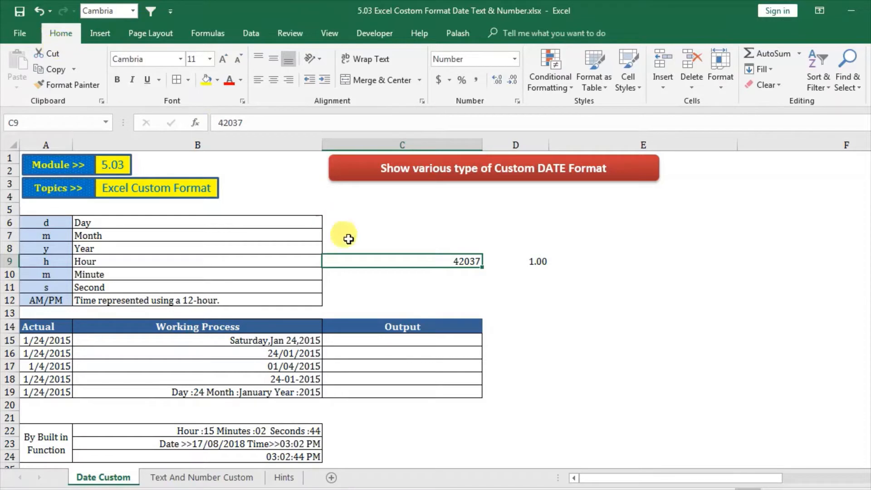
pyautogui.write('2/')
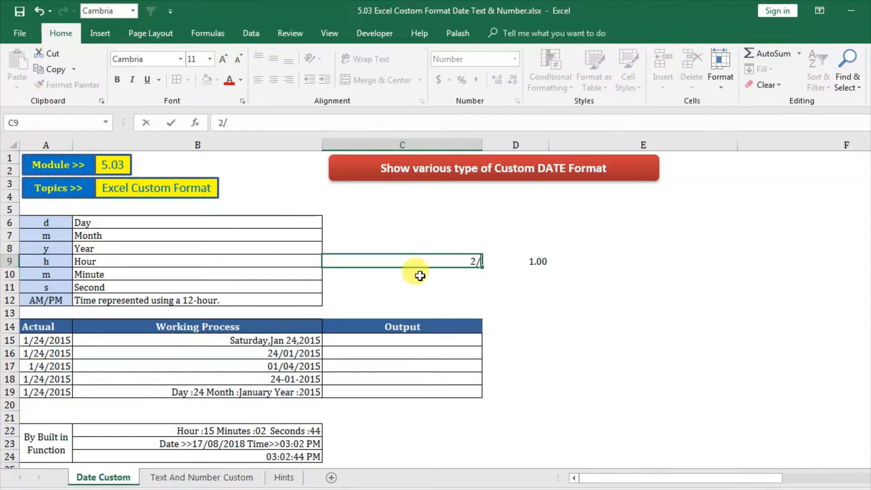
pyautogui.write('2/2015')
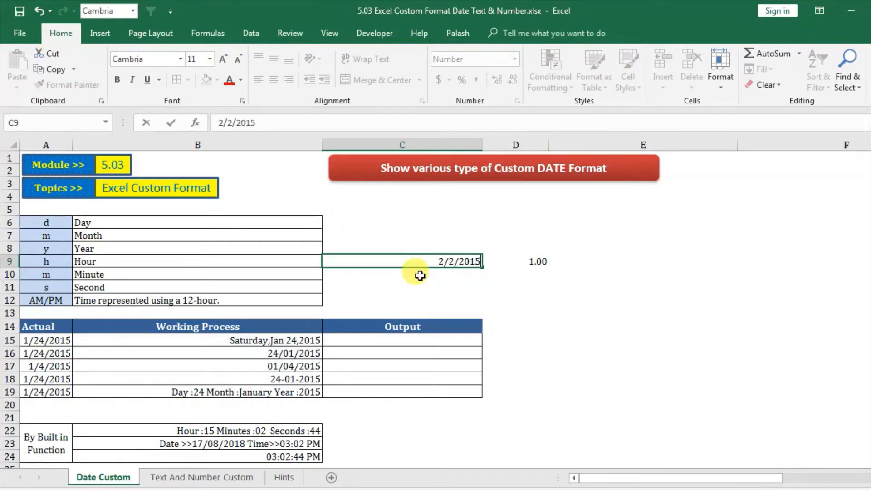
pyautogui.press('Return')
pyautogui.click(444, 260)
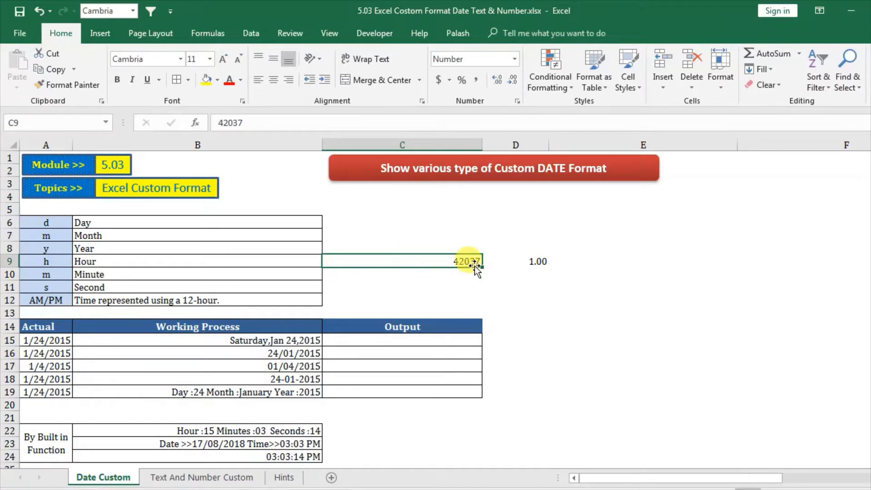
# Step: Apply the Short Date format to cell C9
pyautogui.click(432, 285)
pyautogui.click(436, 262)
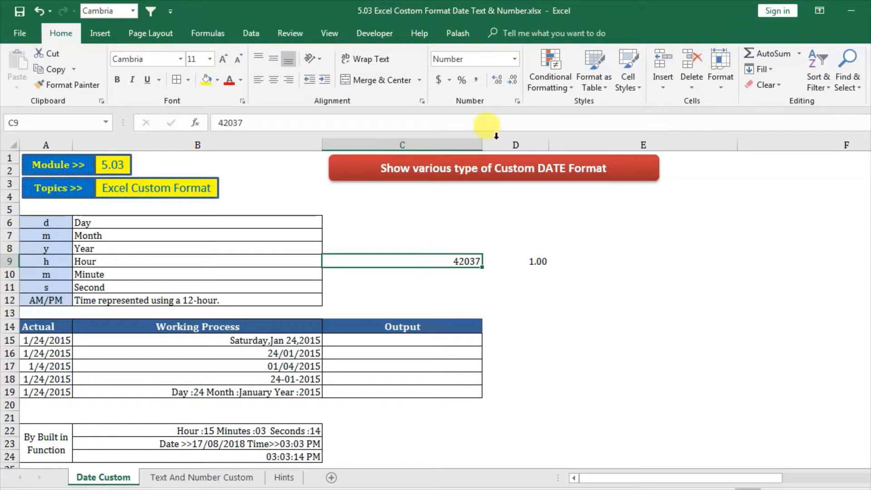
pyautogui.click(516, 61)
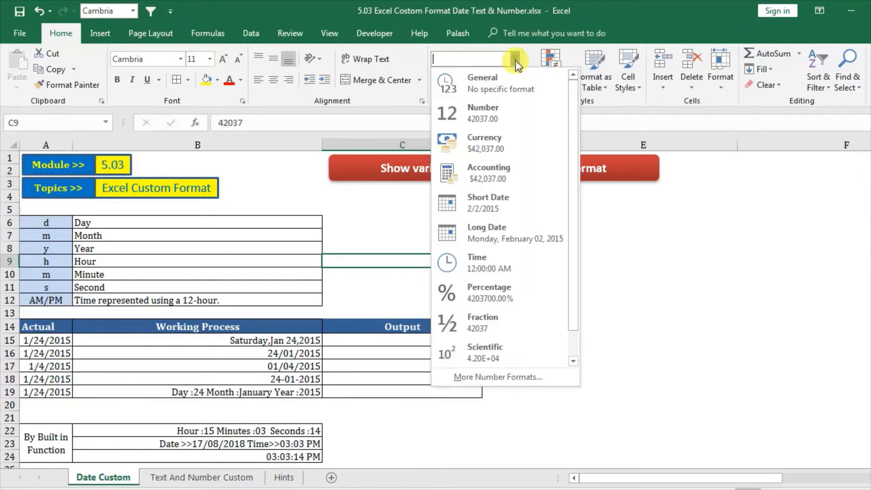
pyautogui.click(475, 205)
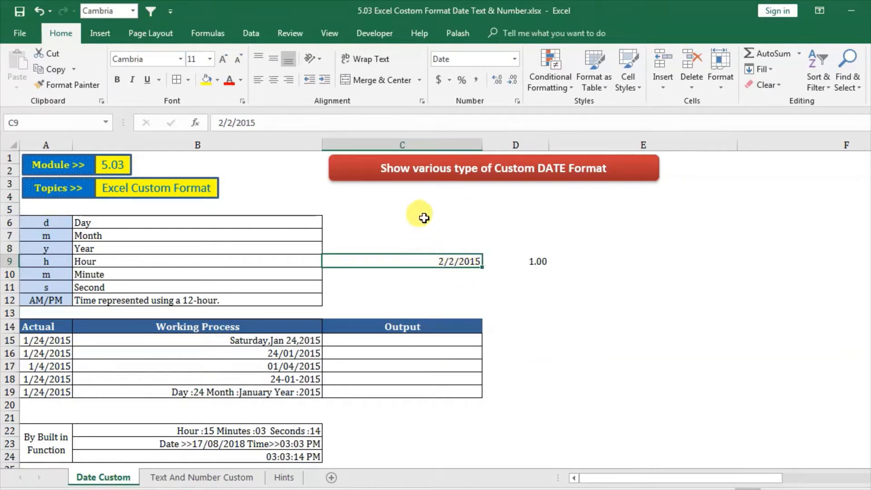
# Step: Clear the trial entries from the range C5 to E11
pyautogui.moveTo(420, 208); pyautogui.dragTo(612, 286)
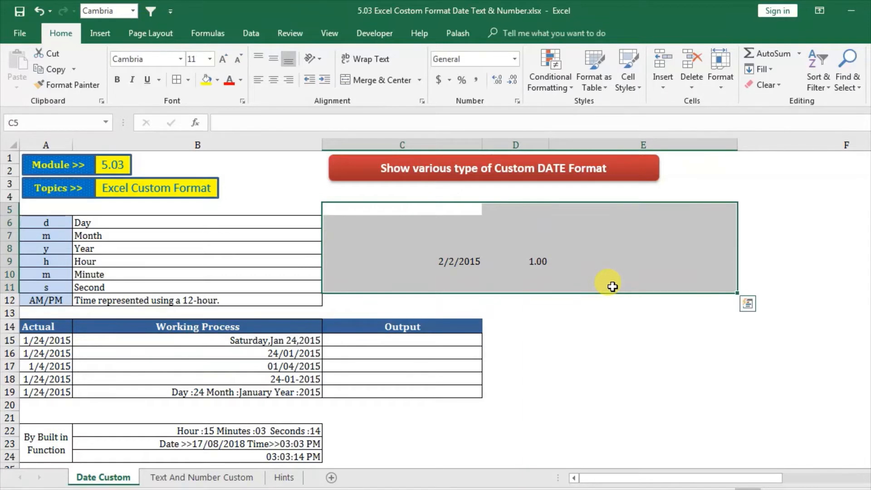
pyautogui.click(592, 360)
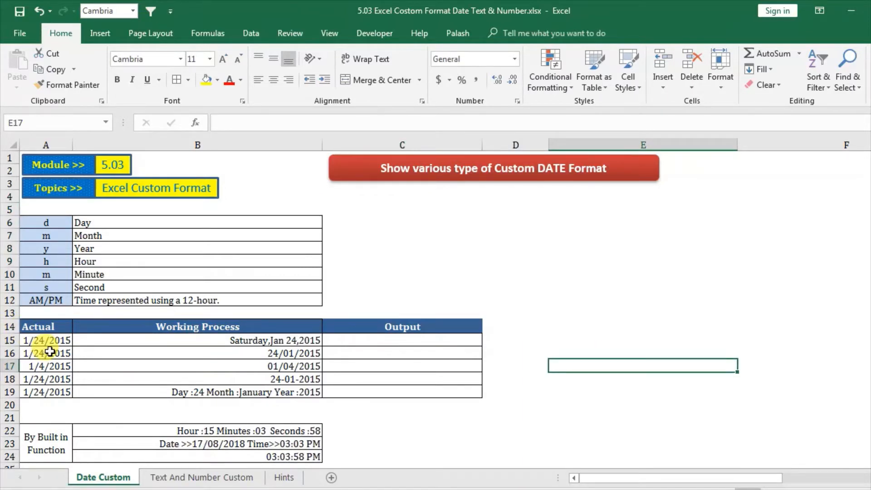
# Step: Review the Actual dates and the Working Process formats in rows 15 to 19, ending on the first Output cell, C15
pyautogui.moveTo(45, 327); pyautogui.dragTo(53, 389)
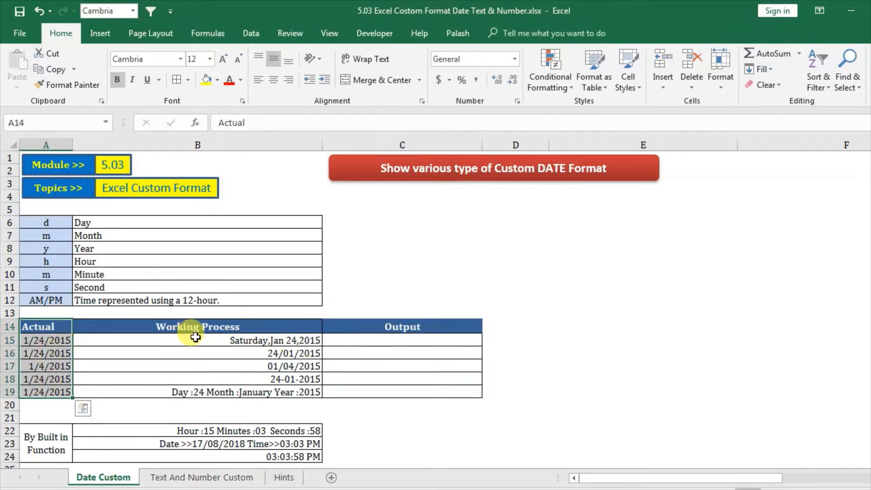
pyautogui.moveTo(197, 338); pyautogui.dragTo(213, 390)
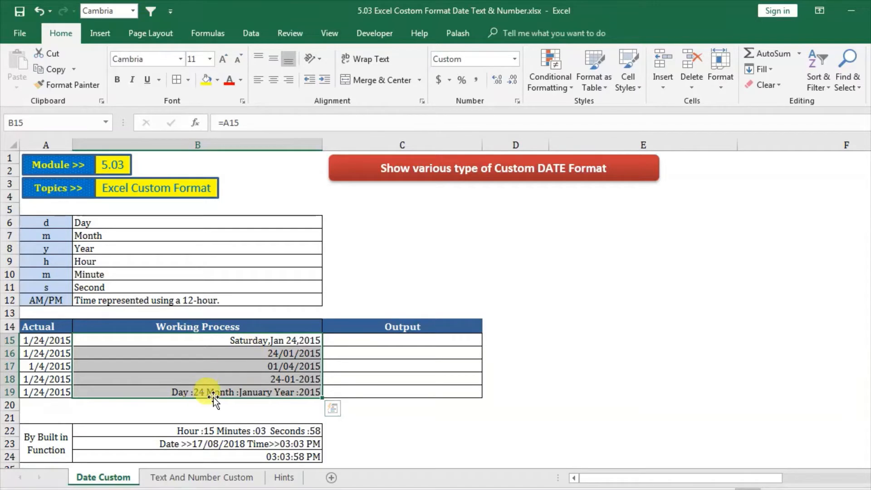
pyautogui.click(407, 340)
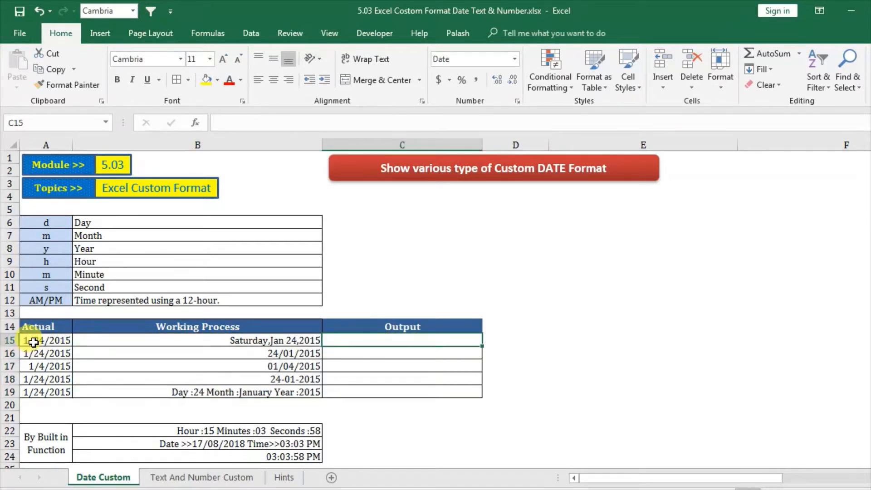
# Step: Copy the Actual date from cell A15 and paste it as a value into Output cell C15
pyautogui.click(33, 344)
pyautogui.rightClick(33, 344)
pyautogui.click(86, 84)
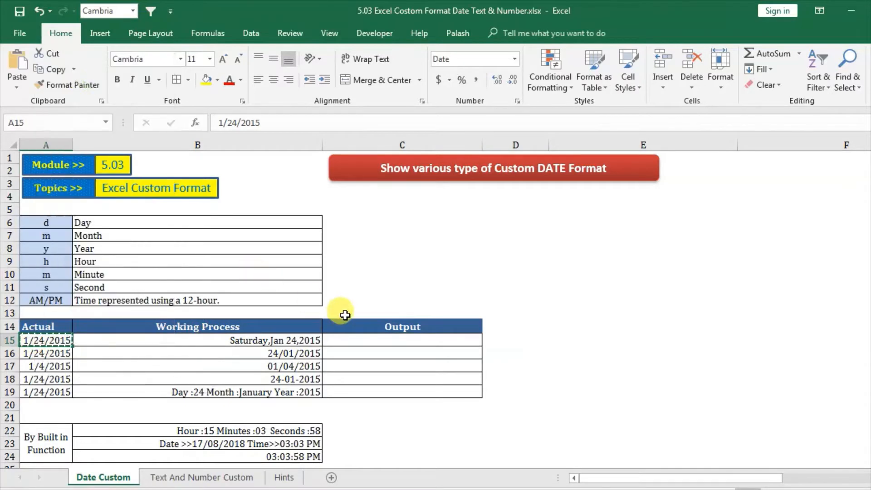
pyautogui.rightClick(335, 340)
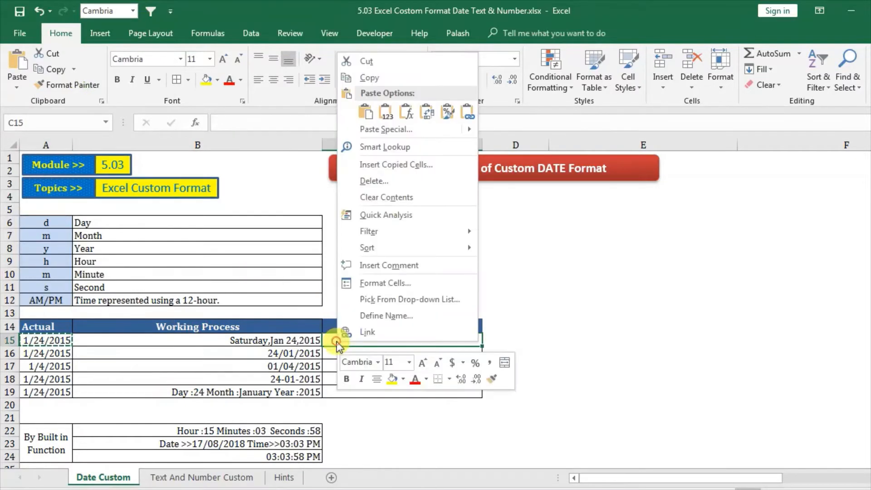
pyautogui.click(385, 112)
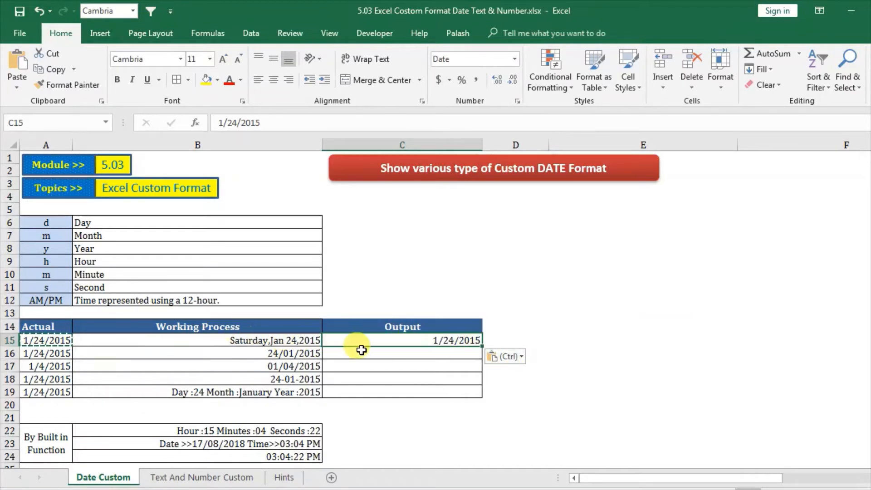
# Step: Start a custom number format for cell C15 with the full weekday code dddd followed by a comma
pyautogui.rightClick(375, 340)
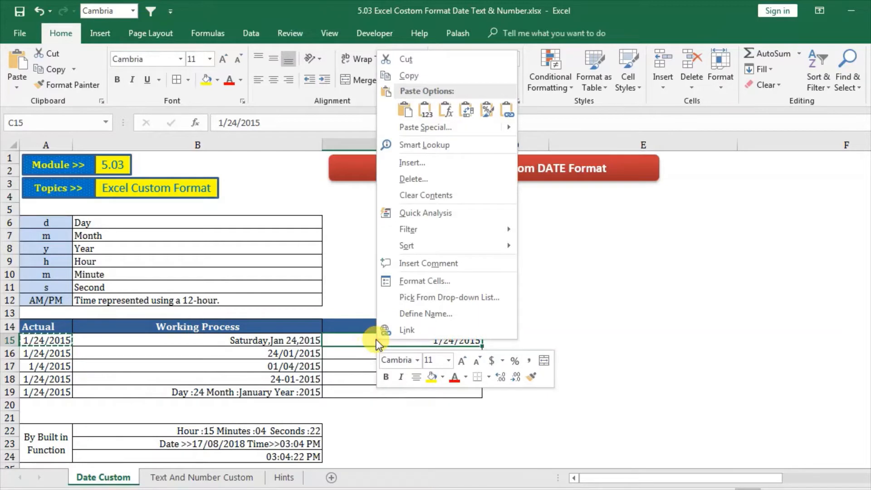
pyautogui.click(439, 279)
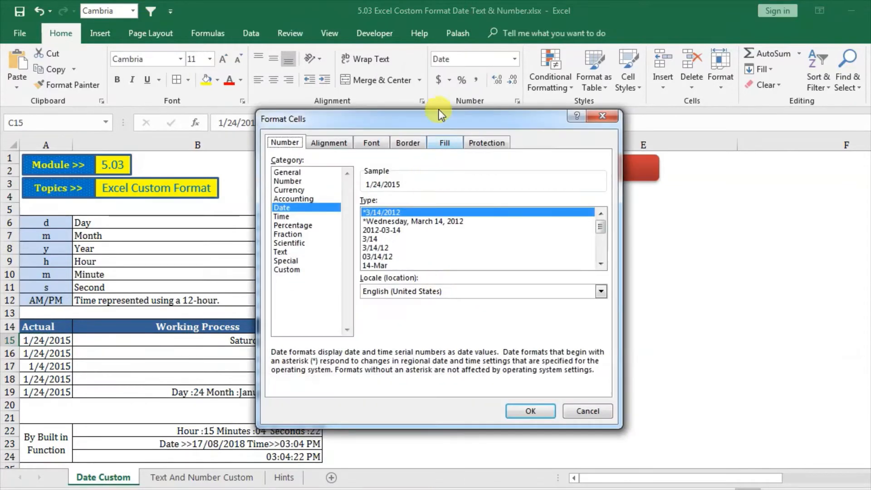
pyautogui.moveTo(431, 122); pyautogui.dragTo(689, 92)
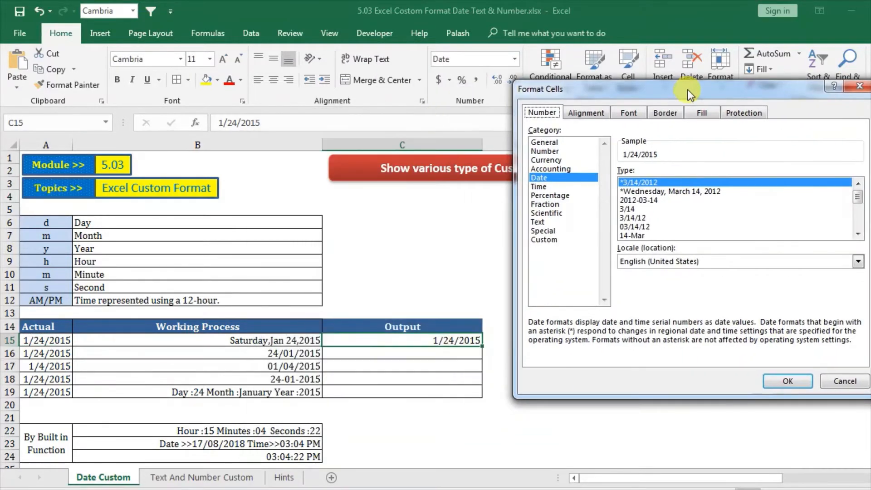
pyautogui.click(549, 239)
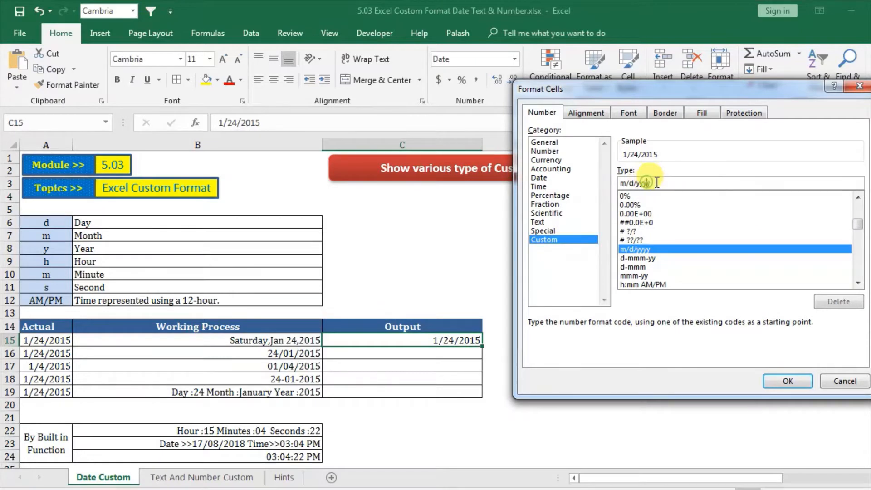
pyautogui.moveTo(657, 181); pyautogui.dragTo(611, 180)
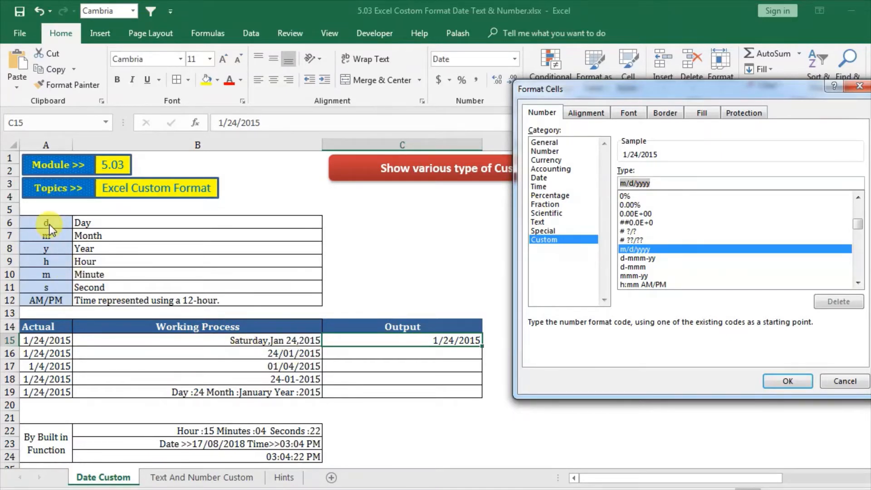
pyautogui.write('d')
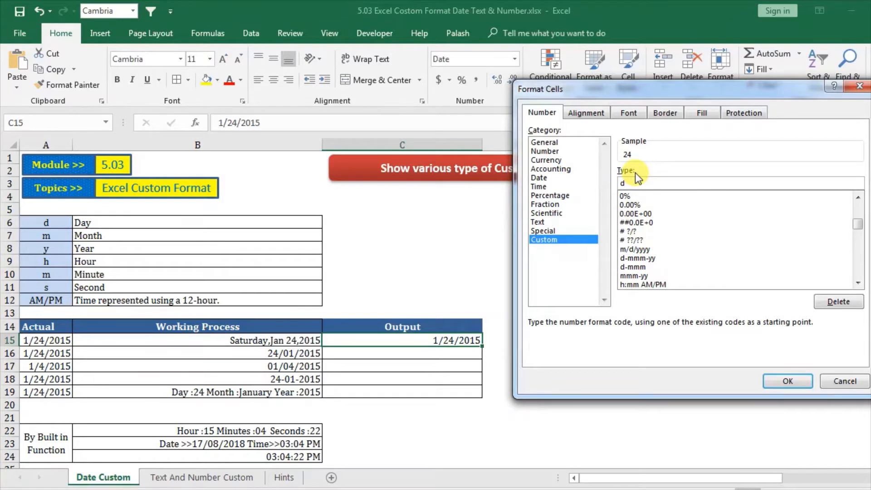
pyautogui.write('d')
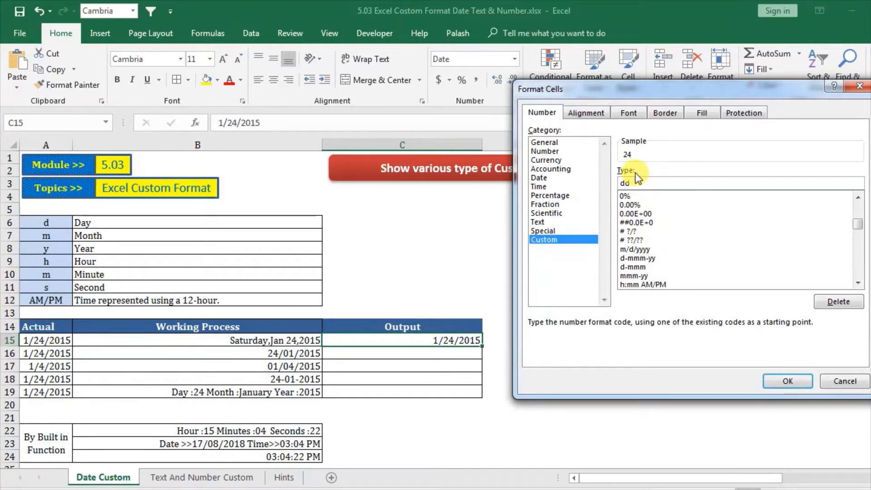
pyautogui.write('d')
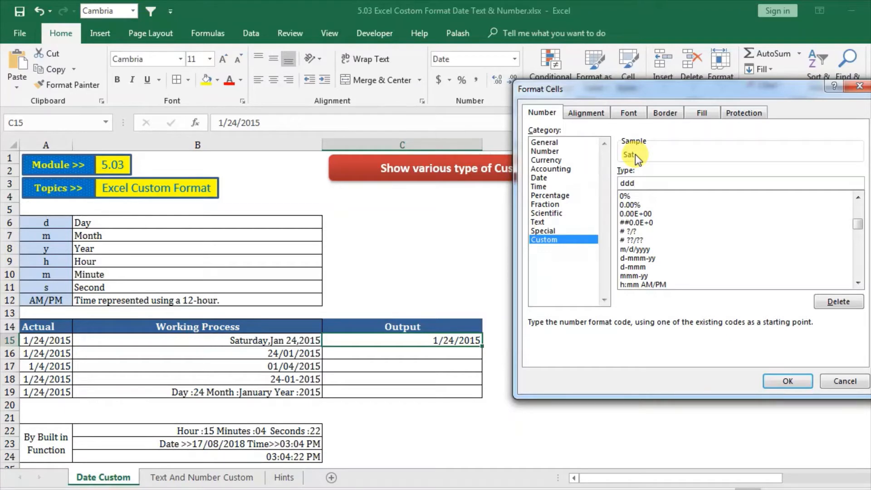
pyautogui.write('d,')
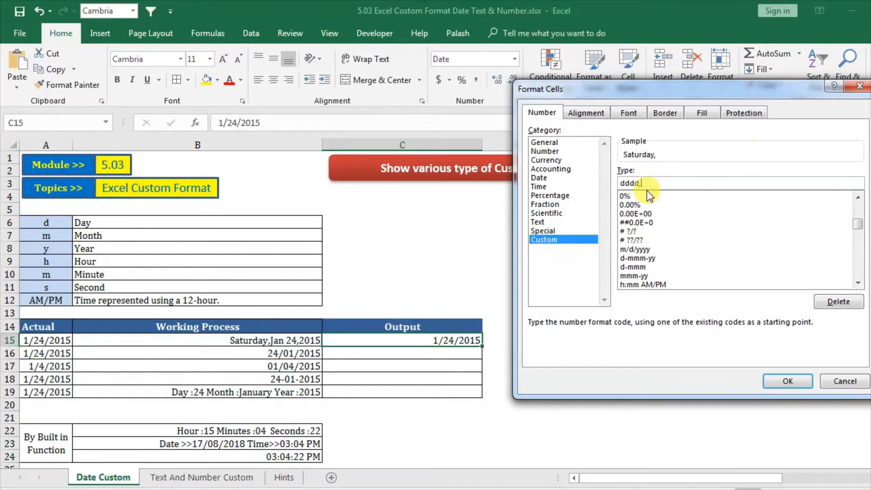
pyautogui.write('mm')
# Step: Extend the custom format with month, day and year codes to dddd,mmm d,yyy and apply it to C15
pyautogui.write('m')
pyautogui.write('m')
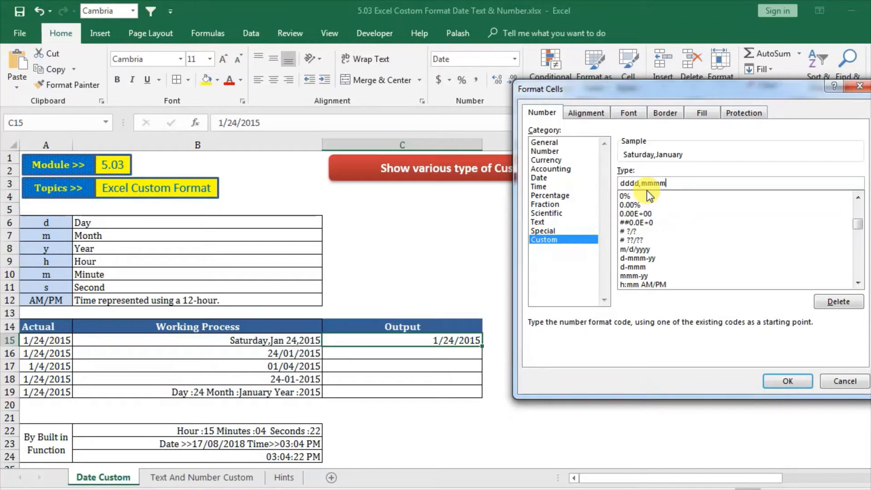
pyautogui.press('BackSpace')
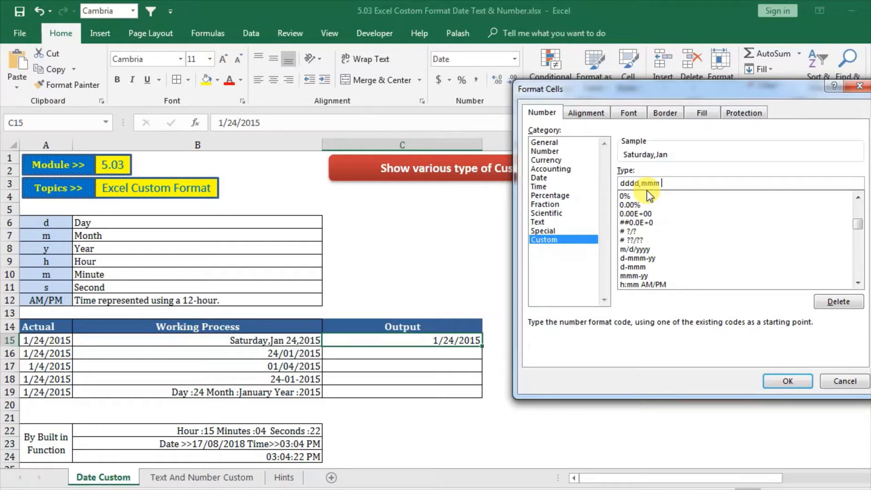
pyautogui.write('d,')
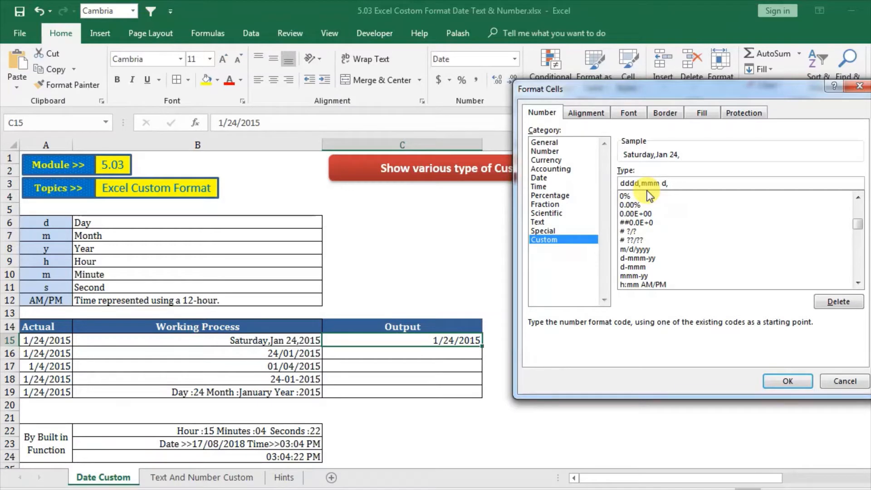
pyautogui.write('y')
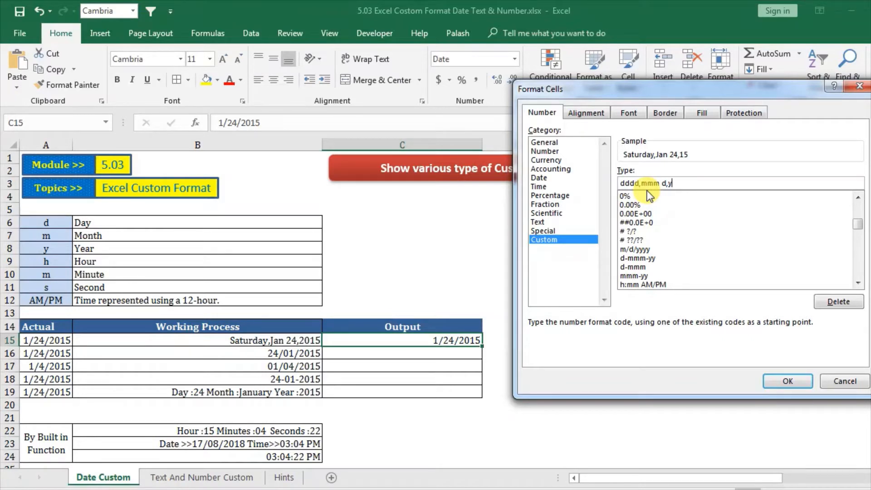
pyautogui.write('yyy')
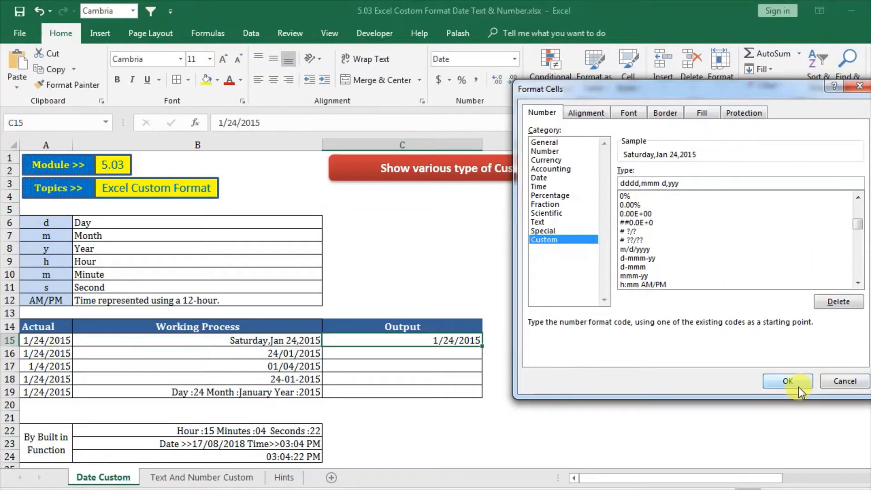
pyautogui.click(787, 381)
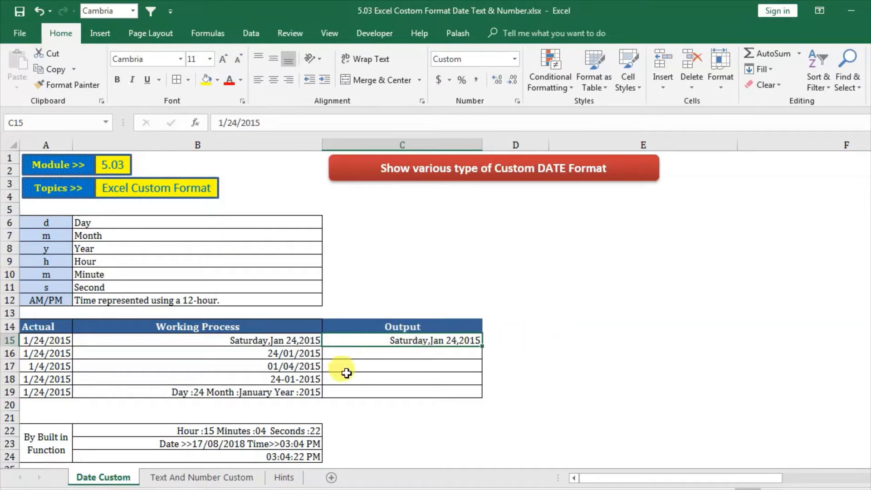
# Step: Copy the date from cell A16 into C16 as a value and give it the Short Date format
pyautogui.click(345, 353)
pyautogui.click(48, 354)
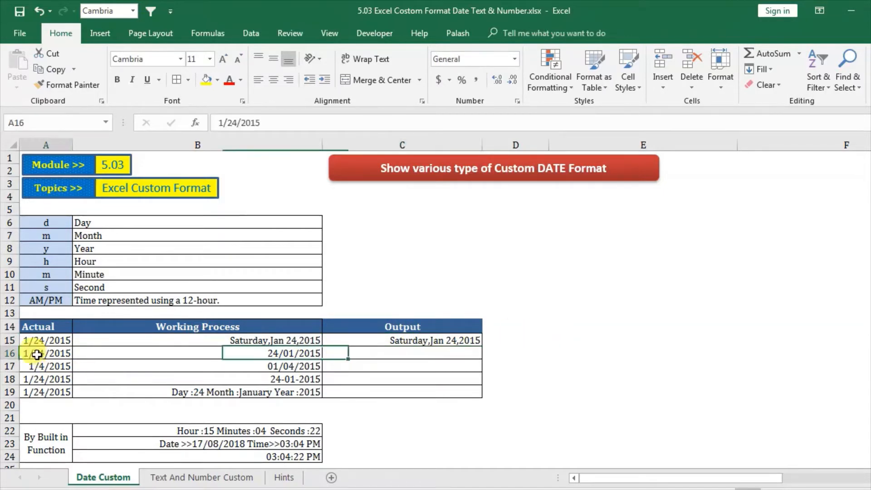
pyautogui.rightClick(48, 354)
pyautogui.click(75, 92)
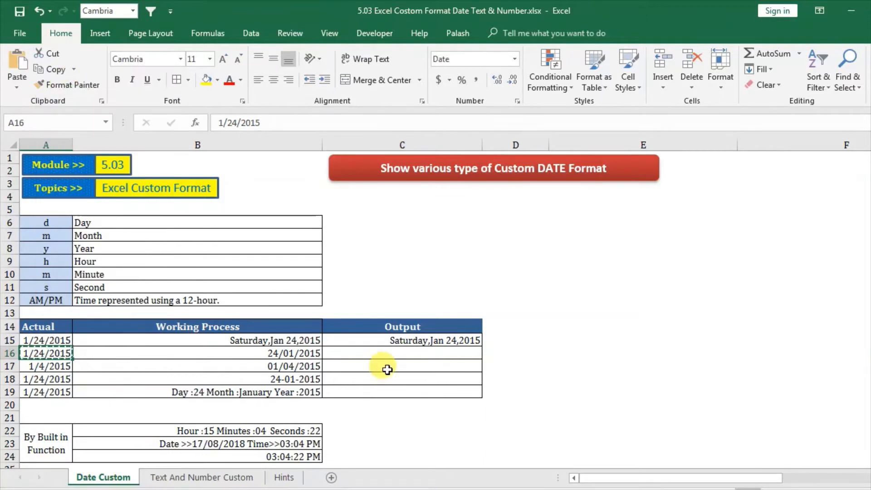
pyautogui.click(389, 352)
pyautogui.rightClick(389, 353)
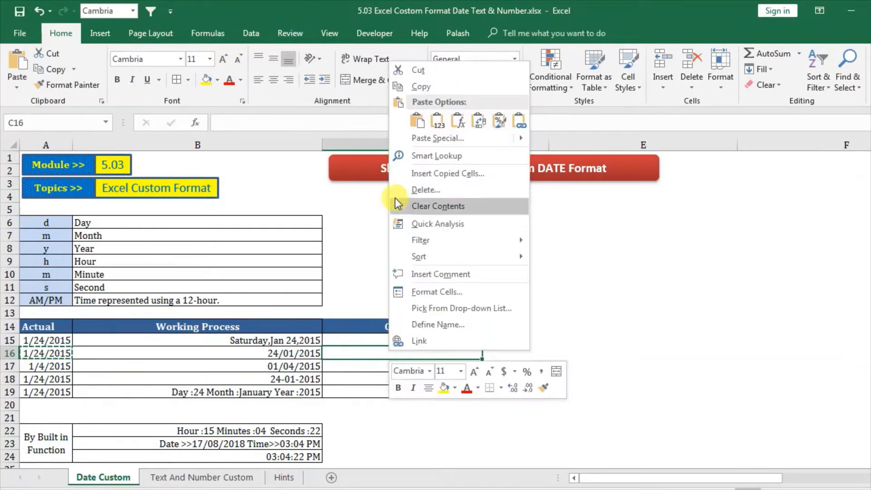
pyautogui.click(433, 117)
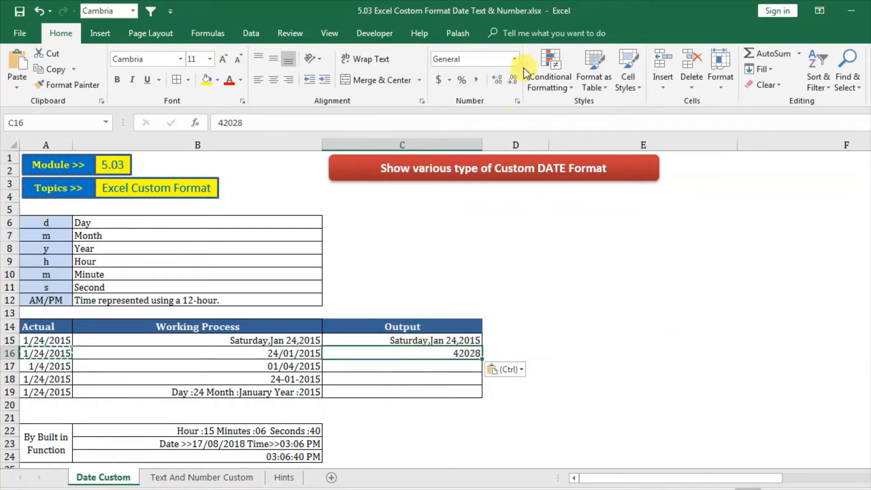
pyautogui.click(514, 59)
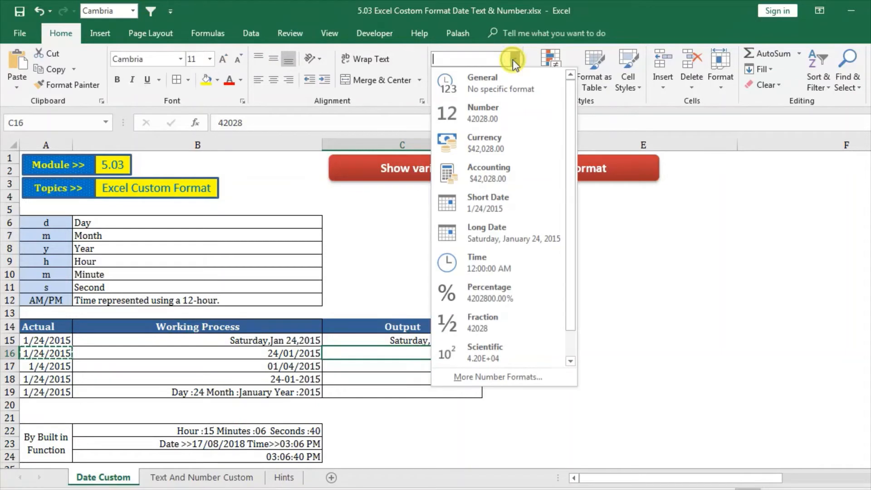
pyautogui.click(495, 196)
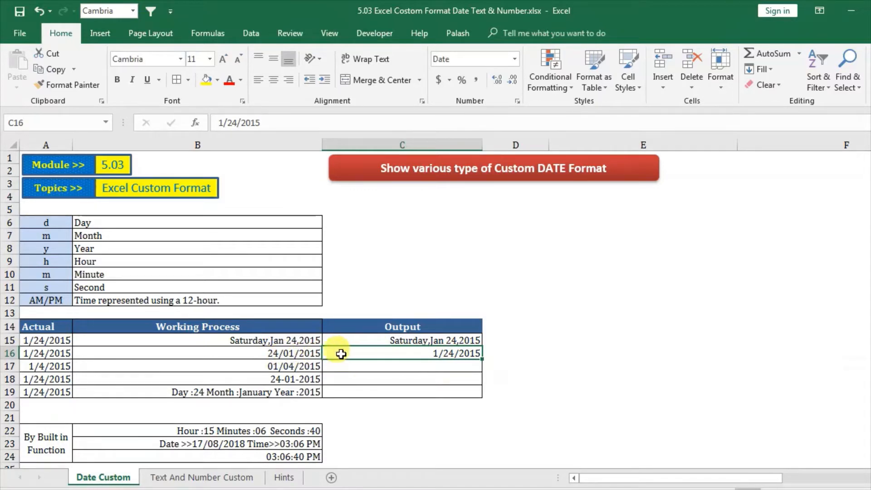
# Step: Try to apply the custom number format dd/mmn/yyy to cell C16
pyautogui.rightClick(361, 355)
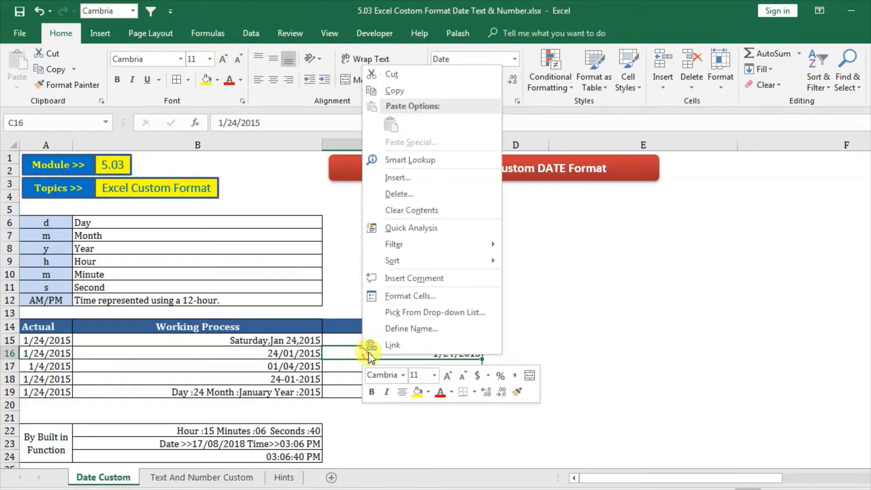
pyautogui.click(402, 296)
pyautogui.moveTo(410, 137); pyautogui.dragTo(702, 44)
pyautogui.click(544, 200)
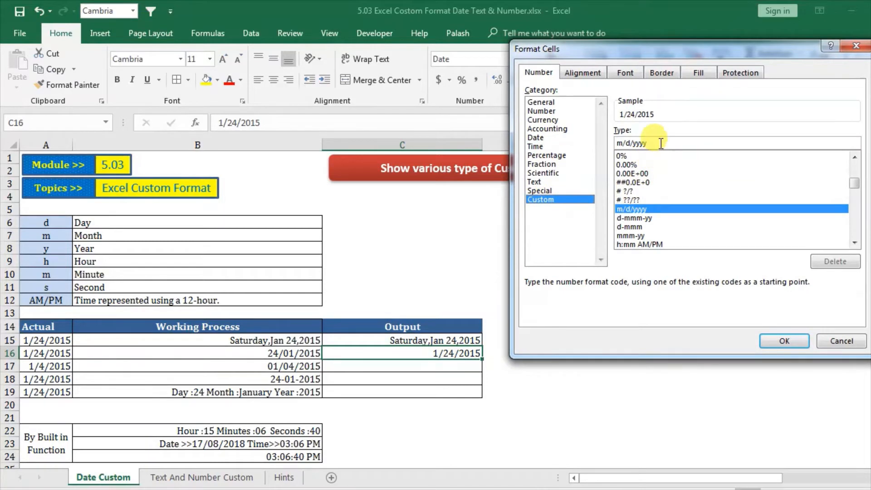
pyautogui.moveTo(661, 143); pyautogui.dragTo(589, 136)
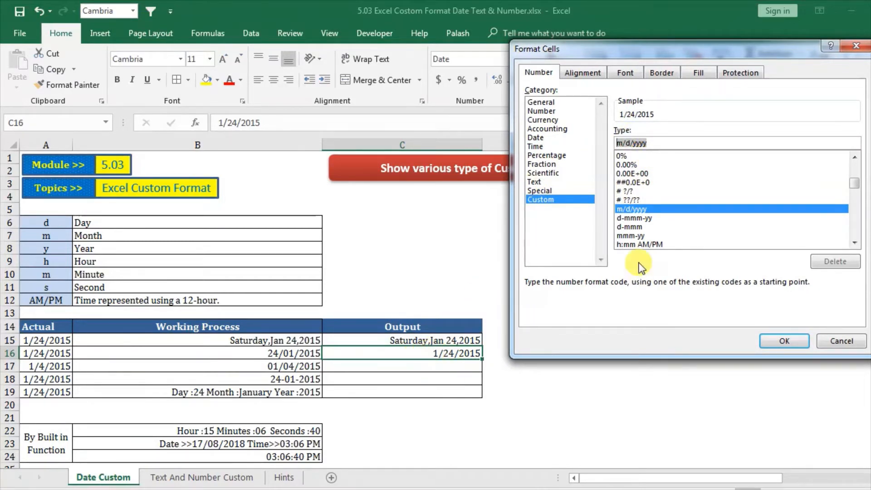
pyautogui.write('dd/')
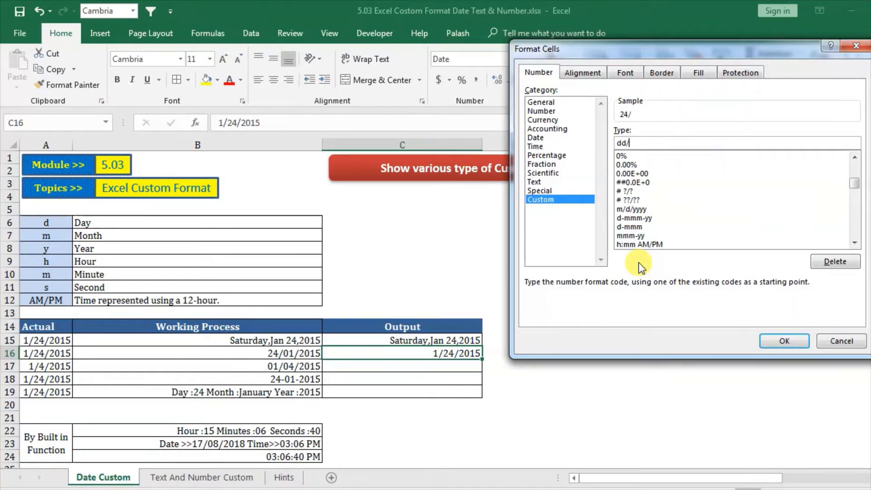
pyautogui.write('mmn')
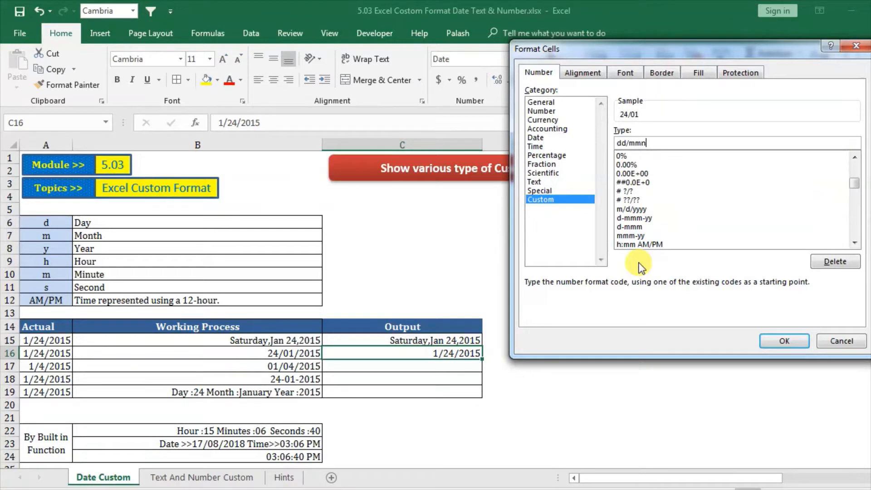
pyautogui.write('/y')
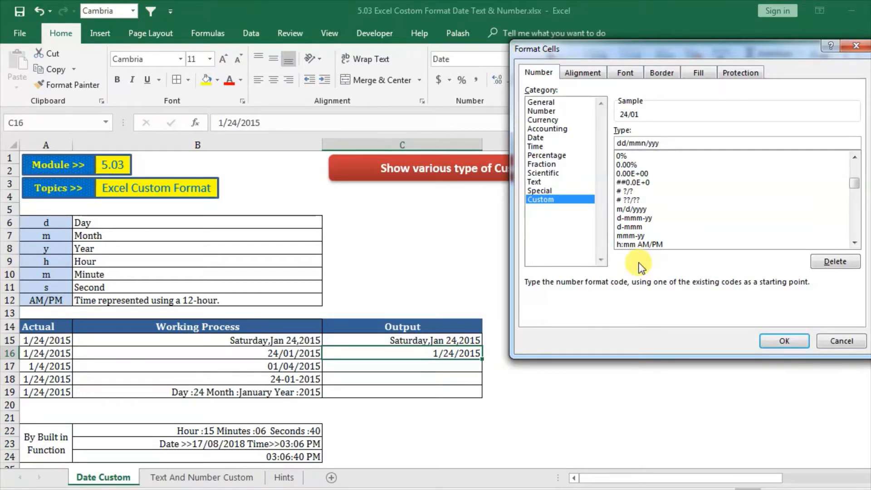
pyautogui.write('y')
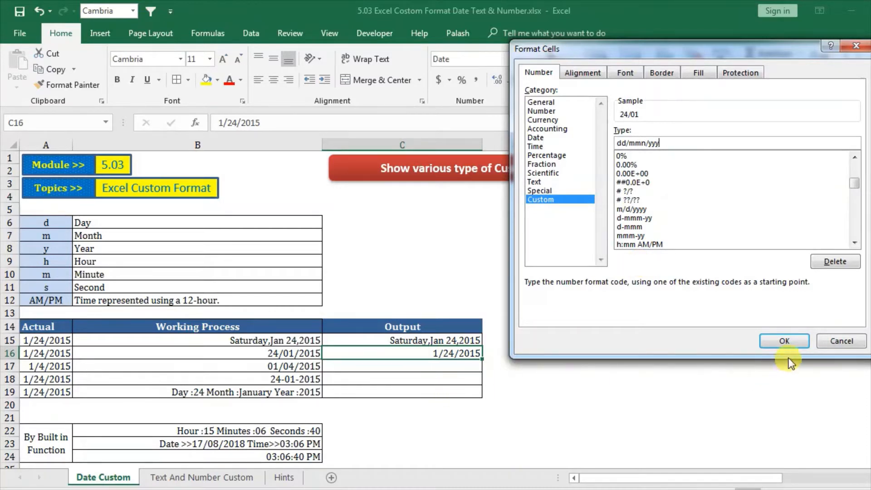
pyautogui.click(785, 341)
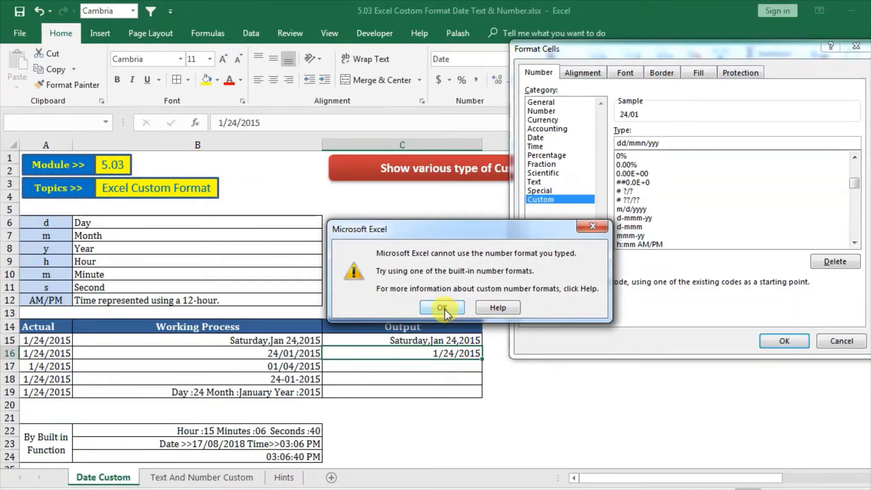
pyautogui.click(445, 310)
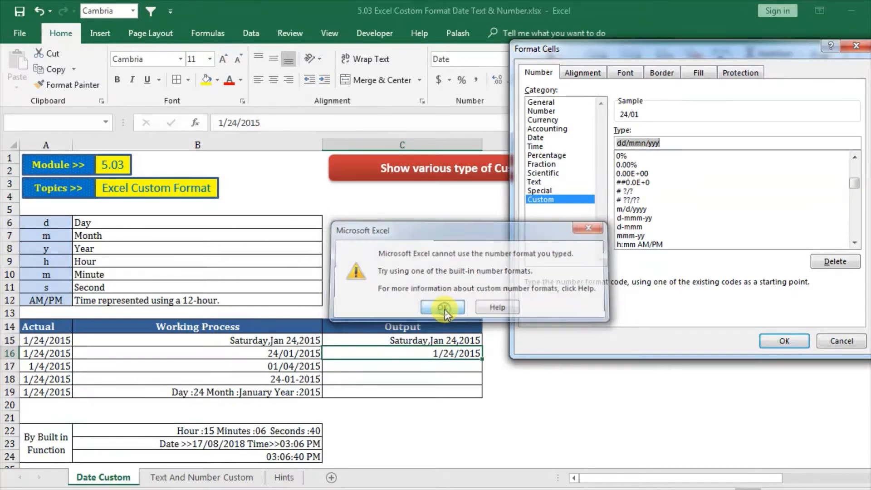
# Step: Remove the stray n from the custom format so it reads dd/mm/yyy and apply it to C16
pyautogui.click(674, 143)
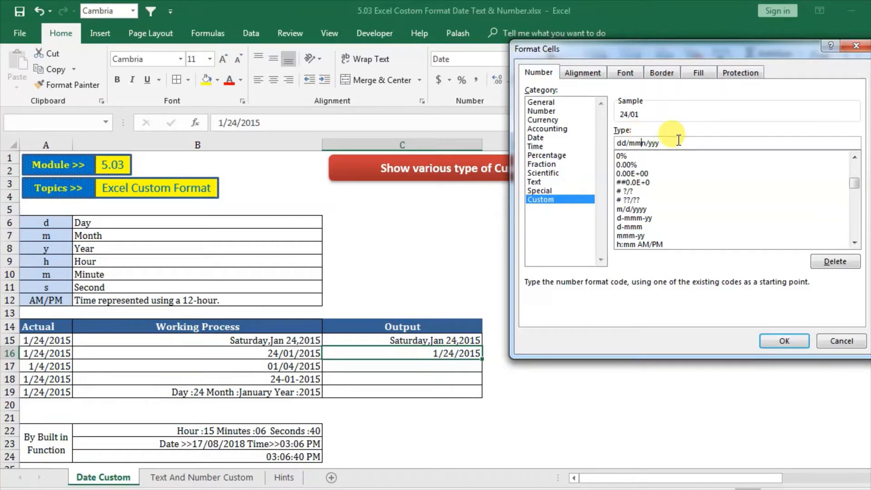
pyautogui.press('Delete')
pyautogui.click(788, 339)
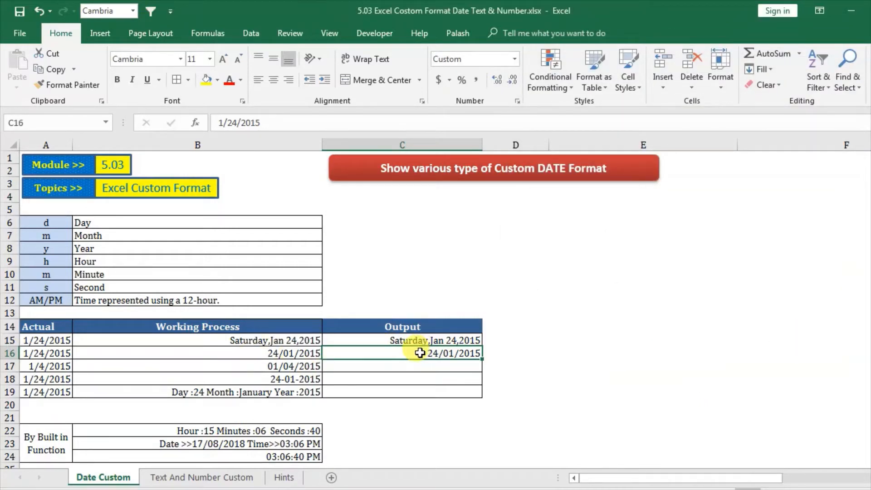
pyautogui.click(37, 353)
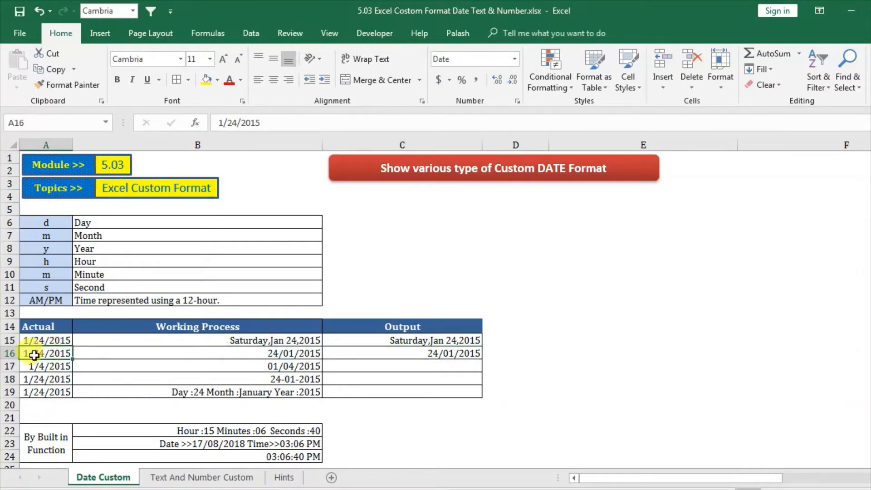
pyautogui.click(389, 353)
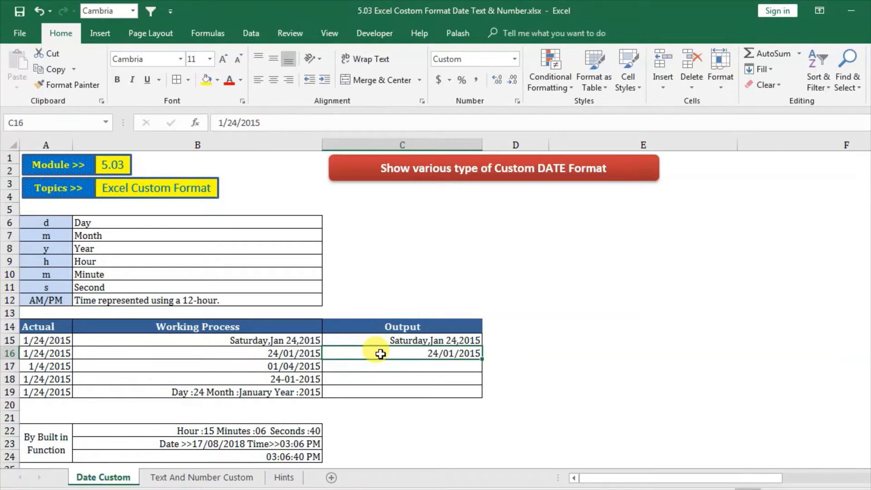
# Step: Copy the date from cell A17 into C17 as a value and give it the Short Date format
pyautogui.click(36, 367)
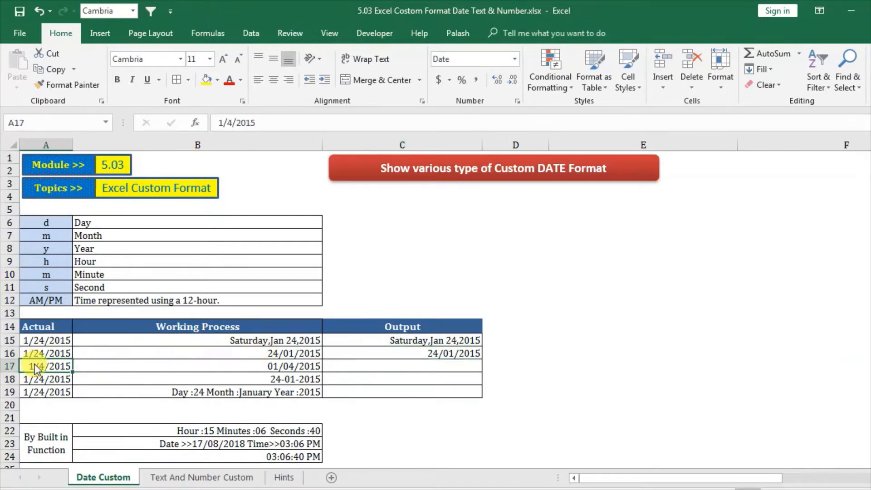
pyautogui.rightClick(36, 367)
pyautogui.click(86, 89)
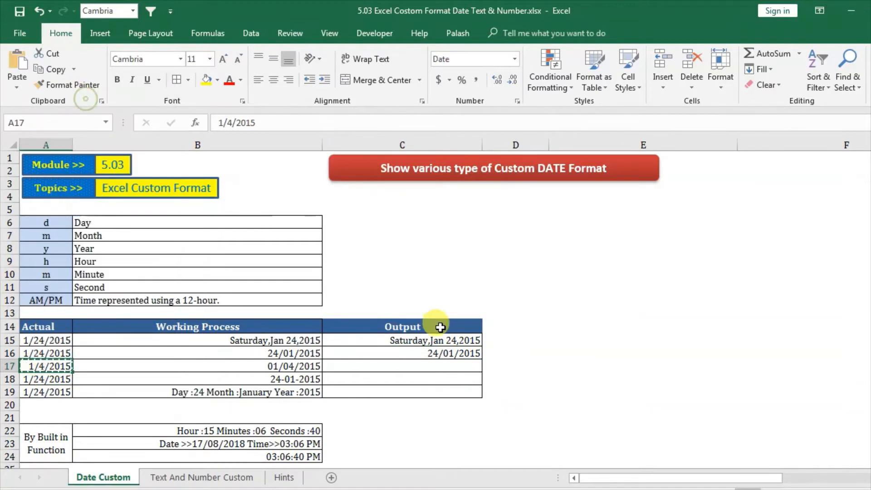
pyautogui.click(410, 369)
pyautogui.rightClick(410, 368)
pyautogui.click(472, 138)
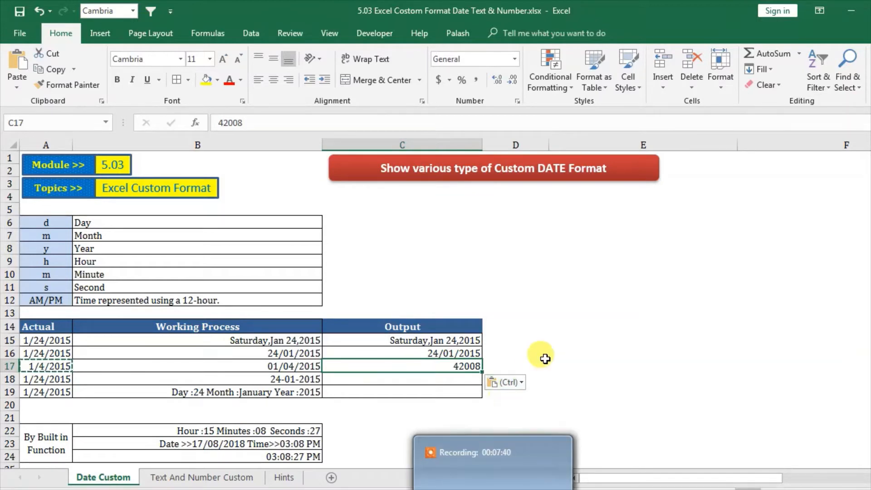
pyautogui.rightClick(382, 368)
pyautogui.click(573, 314)
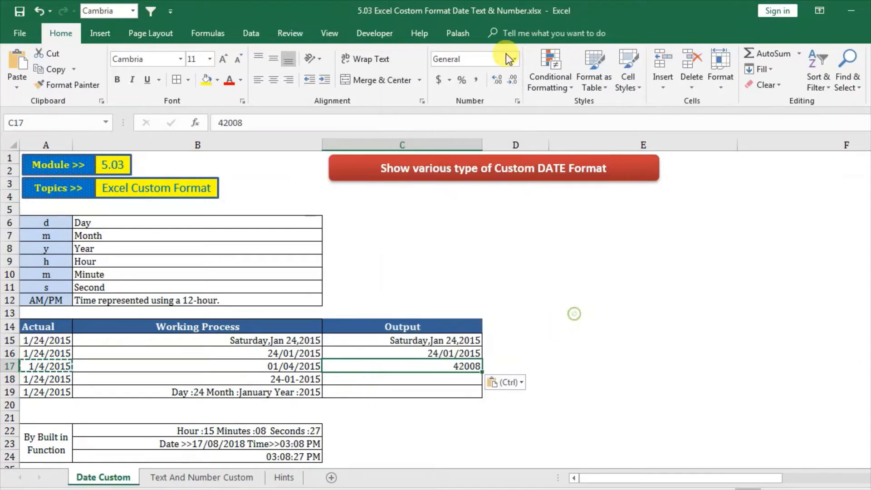
pyautogui.click(515, 59)
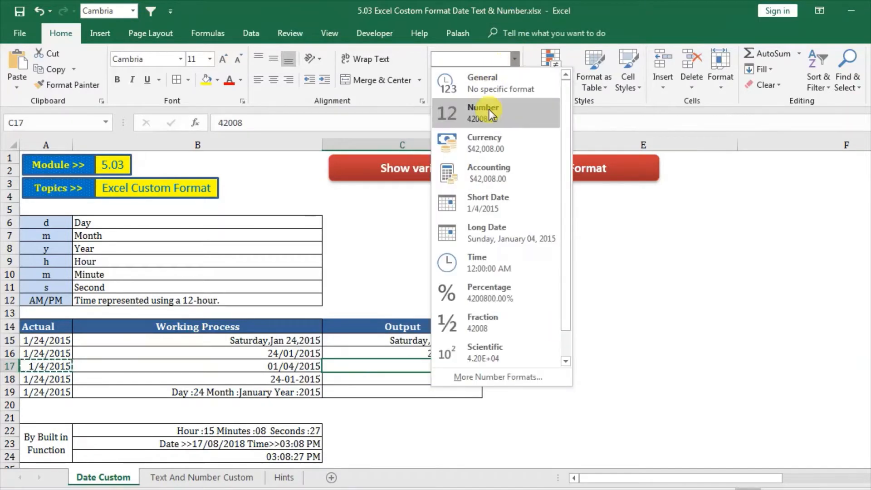
pyautogui.click(492, 200)
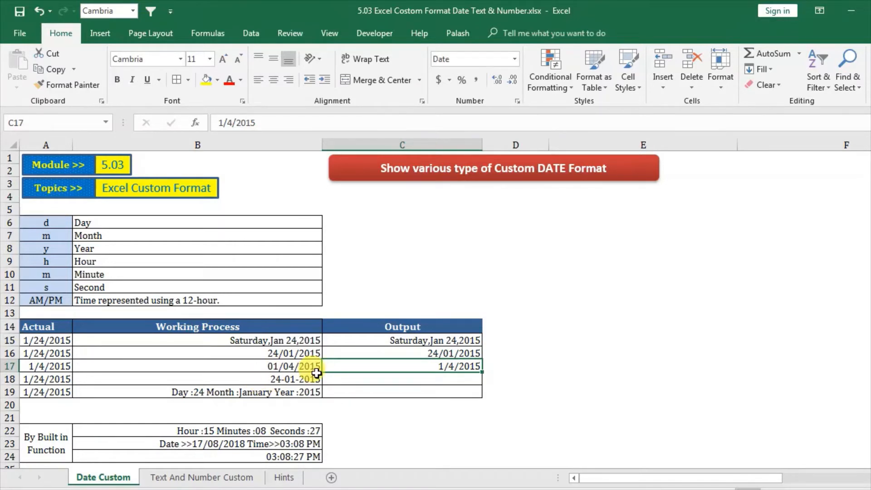
# Step: Apply the custom number format mm/dd/yyy to cell C17
pyautogui.rightClick(364, 361)
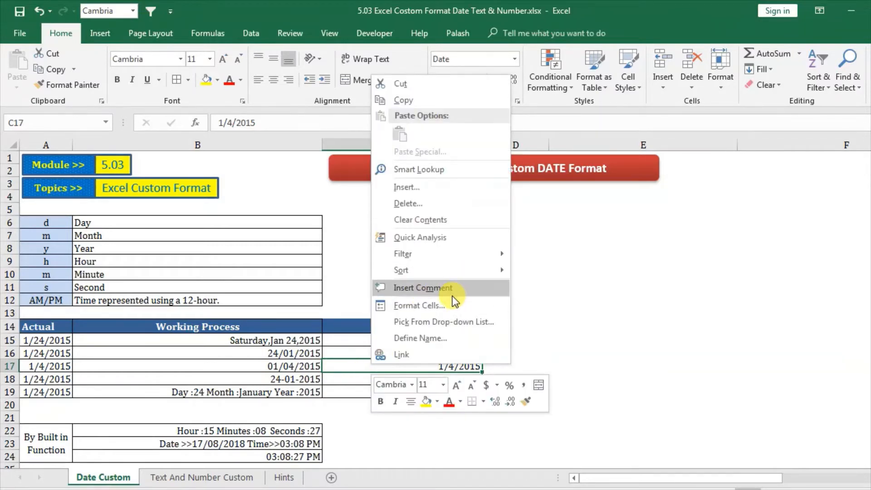
pyautogui.click(445, 306)
pyautogui.moveTo(466, 149); pyautogui.dragTo(775, 91)
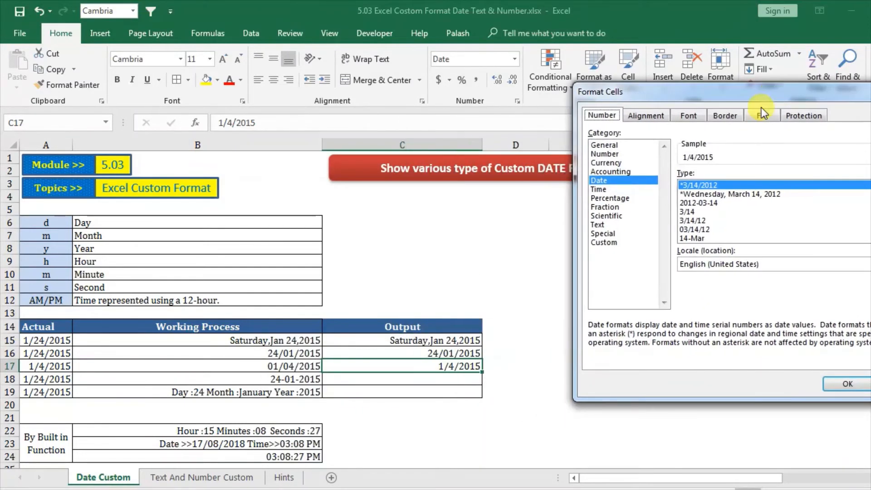
pyautogui.click(614, 243)
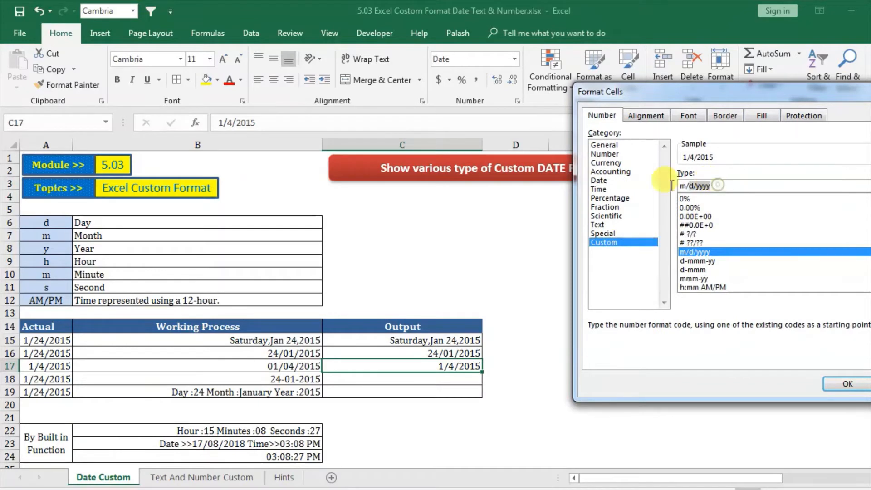
pyautogui.moveTo(716, 186); pyautogui.dragTo(677, 186)
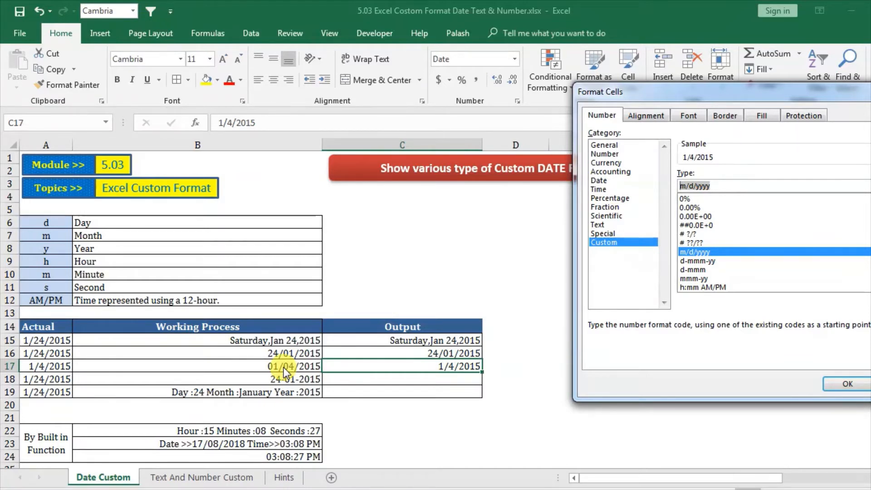
pyautogui.write('mm/dd')
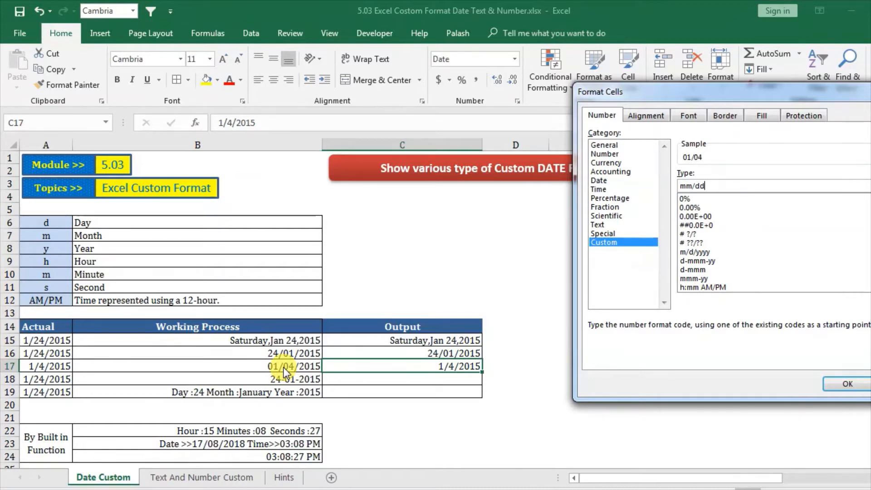
pyautogui.write('/yyy')
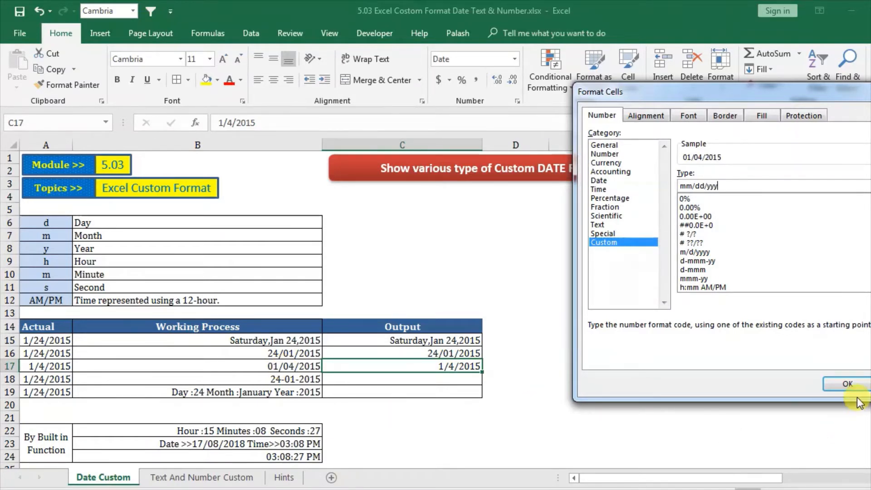
pyautogui.click(848, 383)
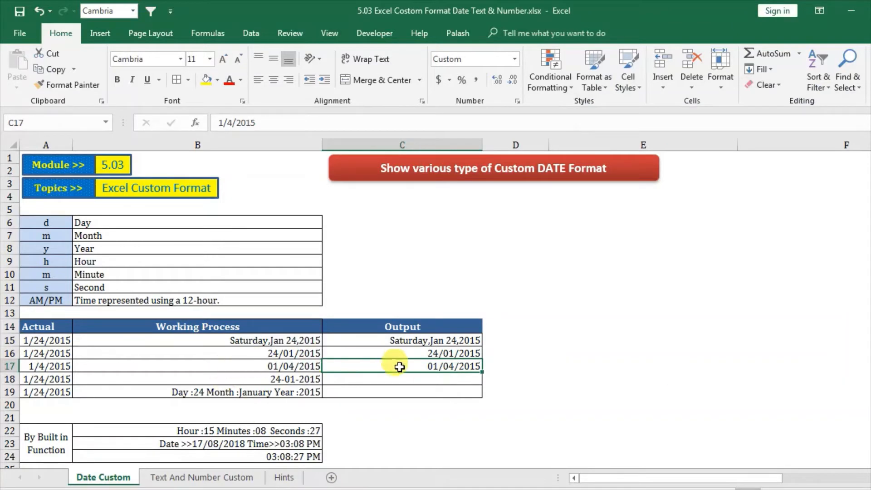
# Step: Copy the date from cell A18 into C18 as a value and give it the Short Date format
pyautogui.click(356, 384)
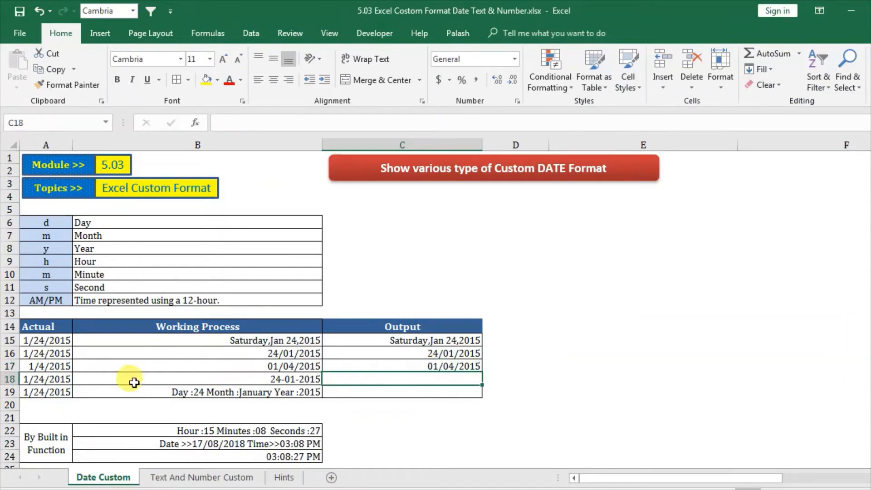
pyautogui.click(43, 379)
pyautogui.rightClick(47, 382)
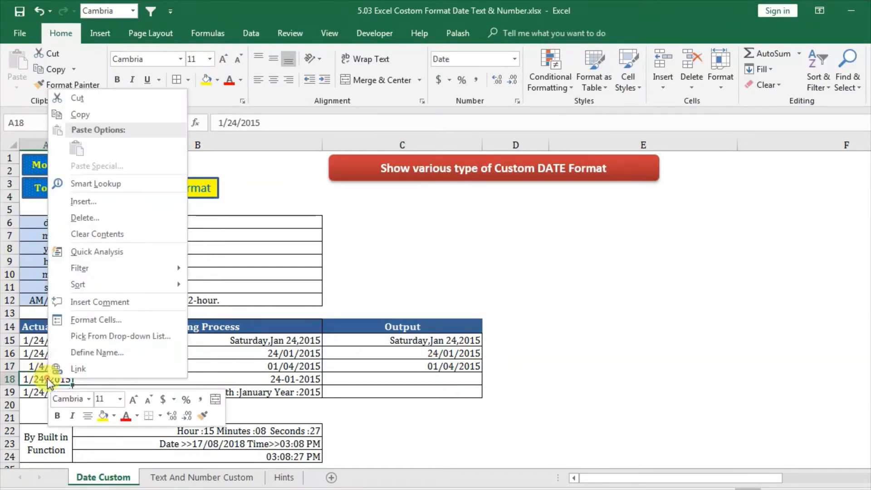
pyautogui.click(116, 114)
pyautogui.click(379, 379)
pyautogui.rightClick(383, 376)
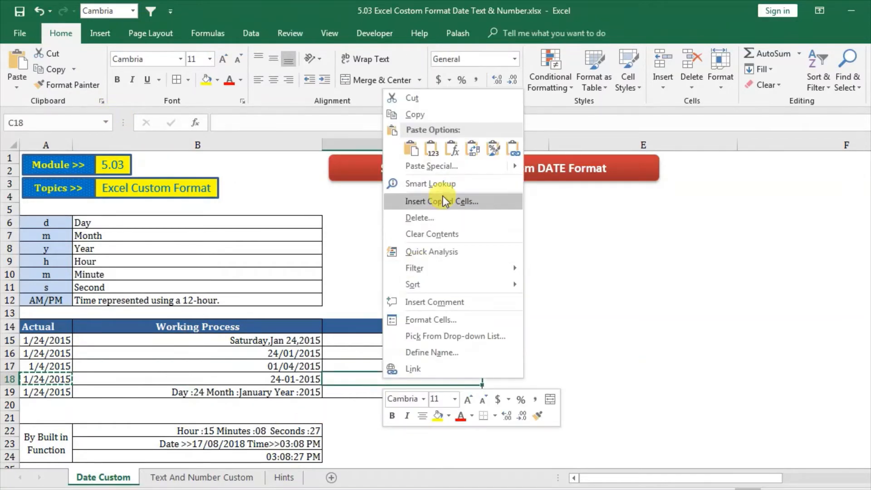
pyautogui.click(431, 148)
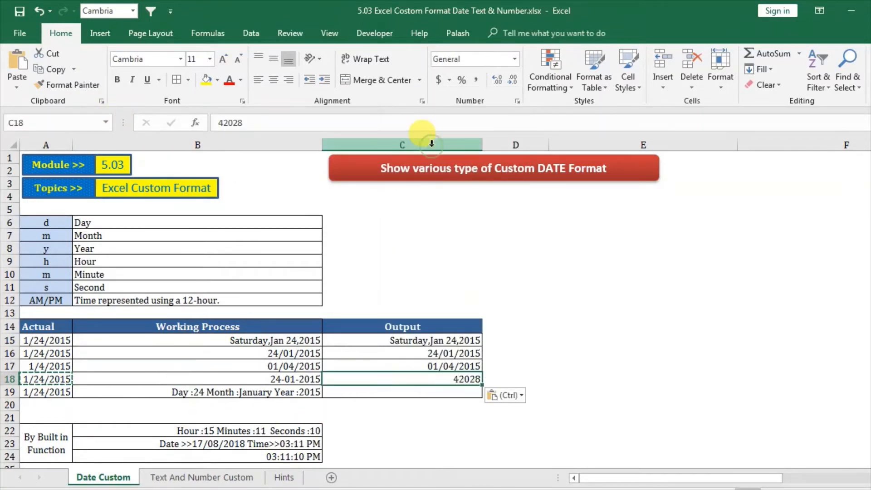
pyautogui.click(514, 59)
pyautogui.click(487, 210)
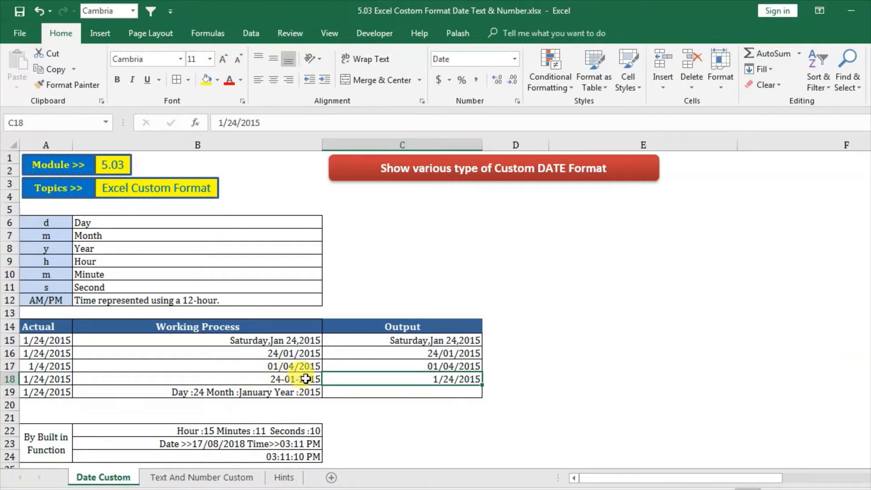
# Step: Apply the custom number format dd-mm-yyy to cell C18
pyautogui.rightClick(422, 382)
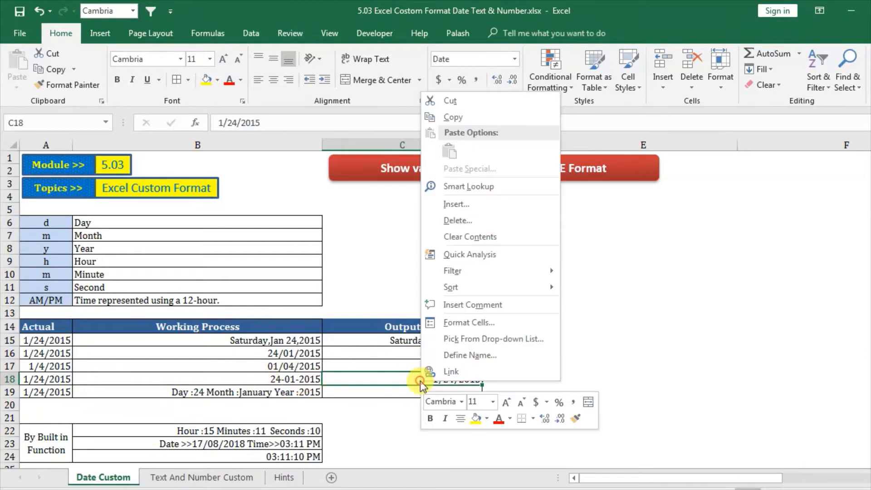
pyautogui.click(459, 323)
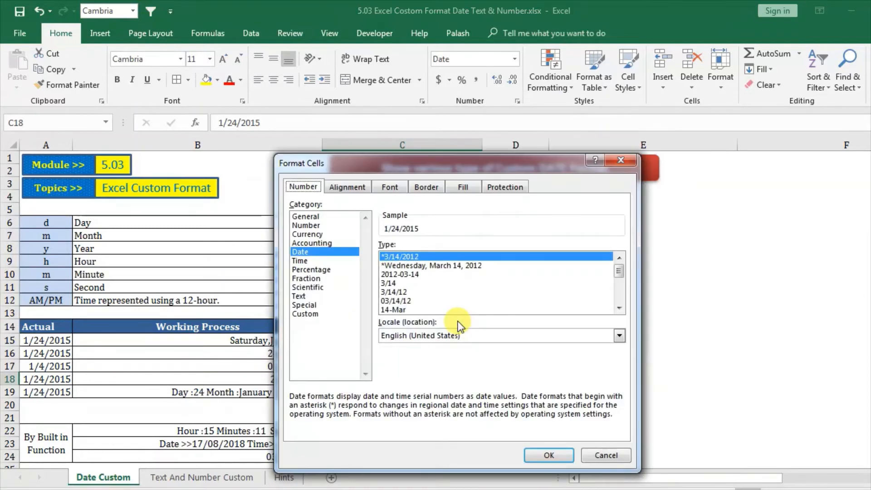
pyautogui.click(310, 314)
pyautogui.doubleClick(447, 258)
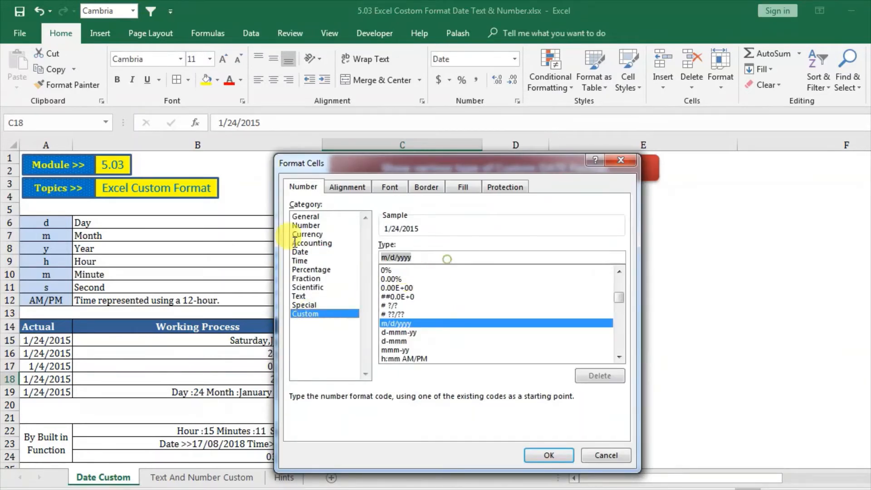
pyautogui.moveTo(399, 162); pyautogui.dragTo(686, 62)
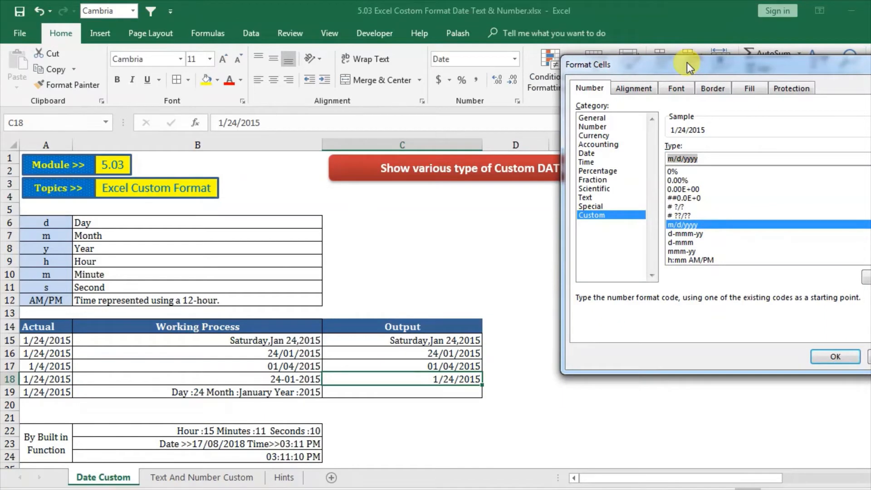
pyautogui.write('dd')
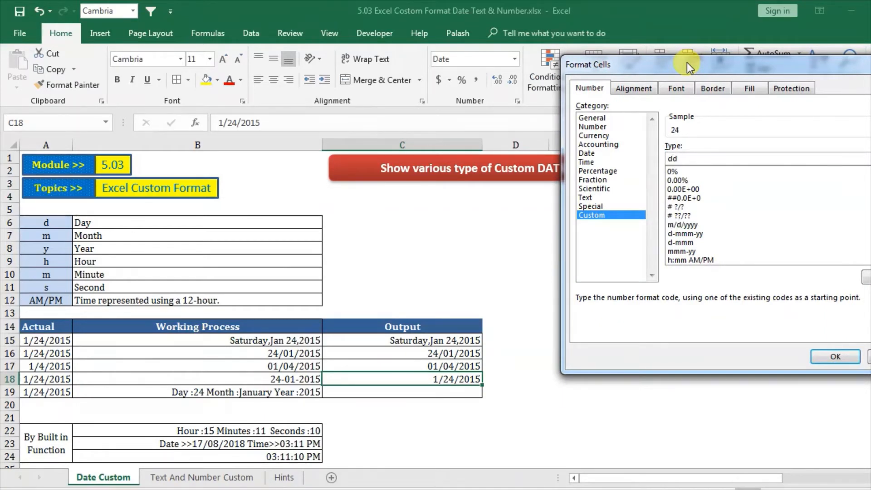
pyautogui.write('-')
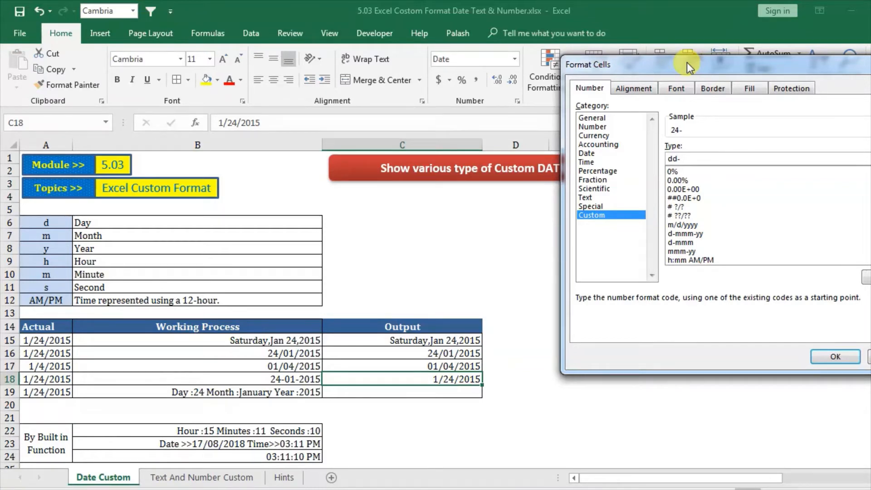
pyautogui.write('mm-yyy')
pyautogui.click(829, 353)
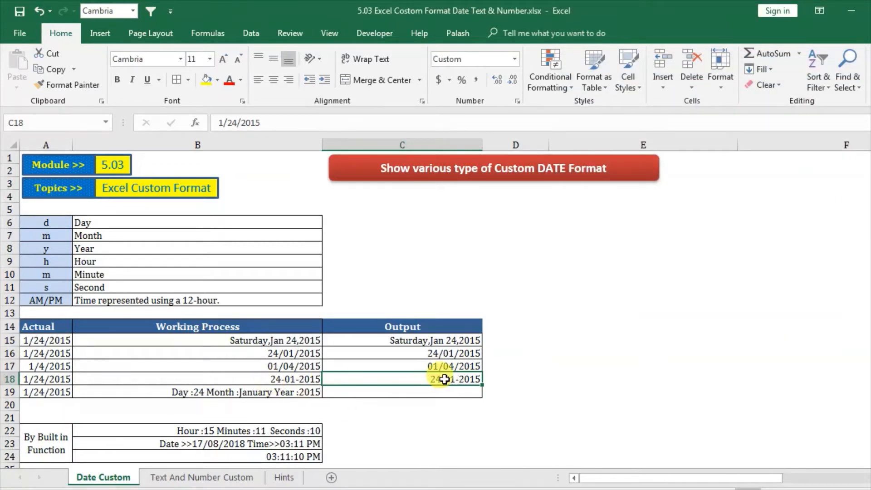
# Step: Copy the date from cell A19 into C19 as a value and give it the Short Date format
pyautogui.click(244, 395)
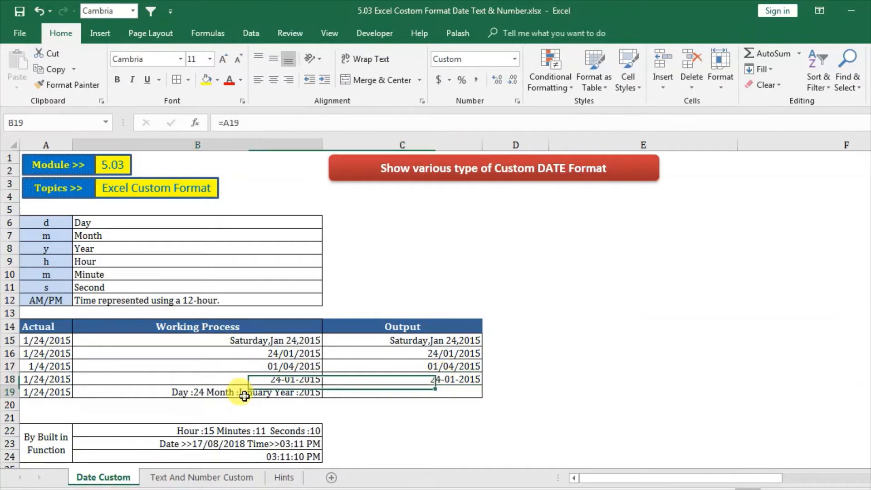
pyautogui.click(39, 394)
pyautogui.rightClick(38, 395)
pyautogui.click(70, 129)
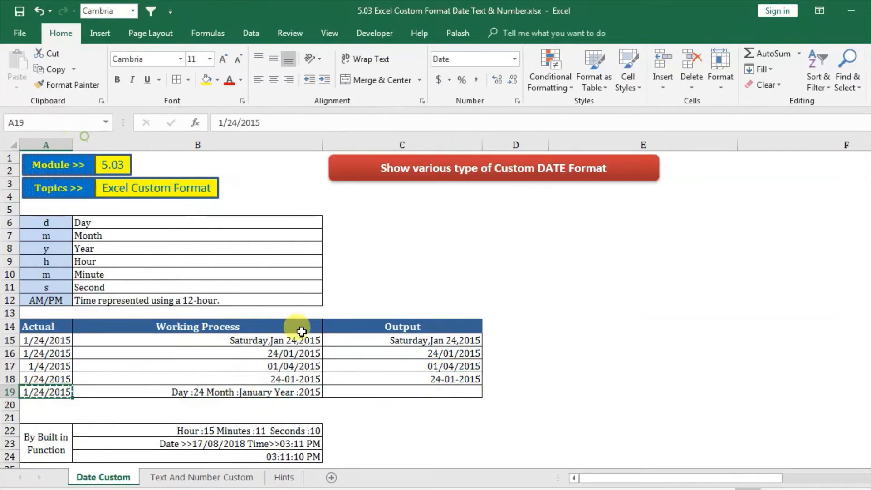
pyautogui.click(360, 393)
pyautogui.rightClick(360, 393)
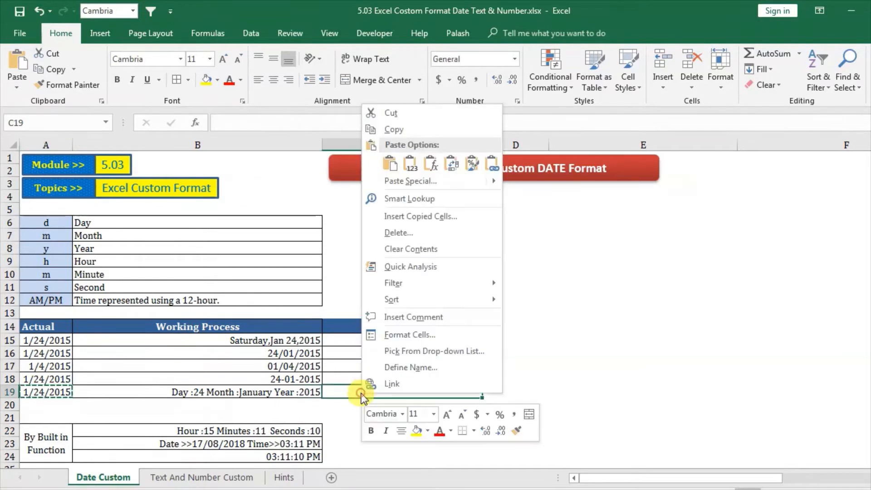
pyautogui.click(409, 177)
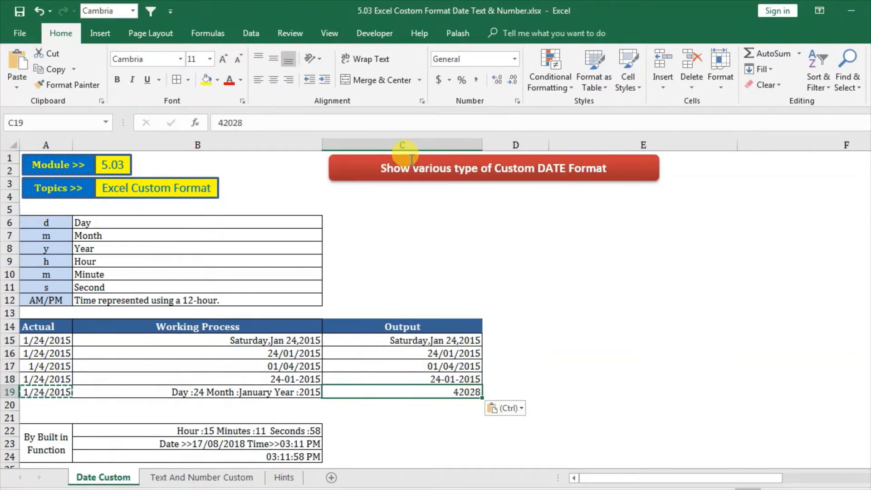
pyautogui.click(514, 58)
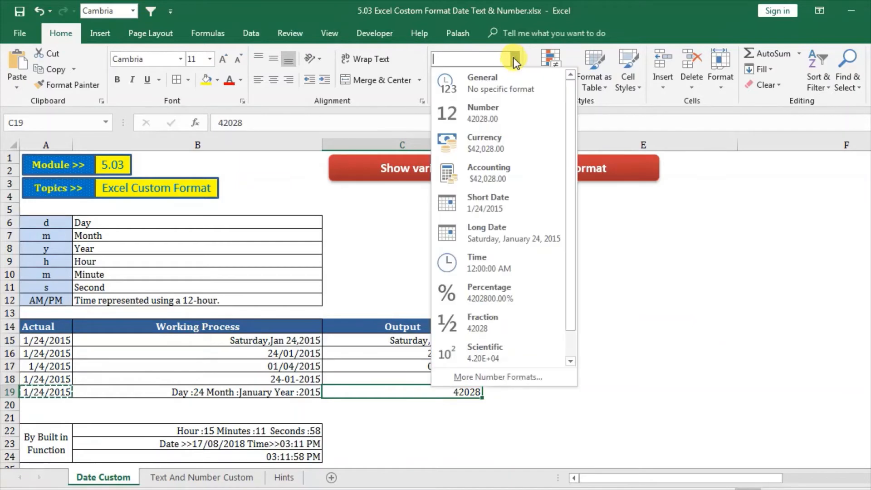
pyautogui.click(494, 208)
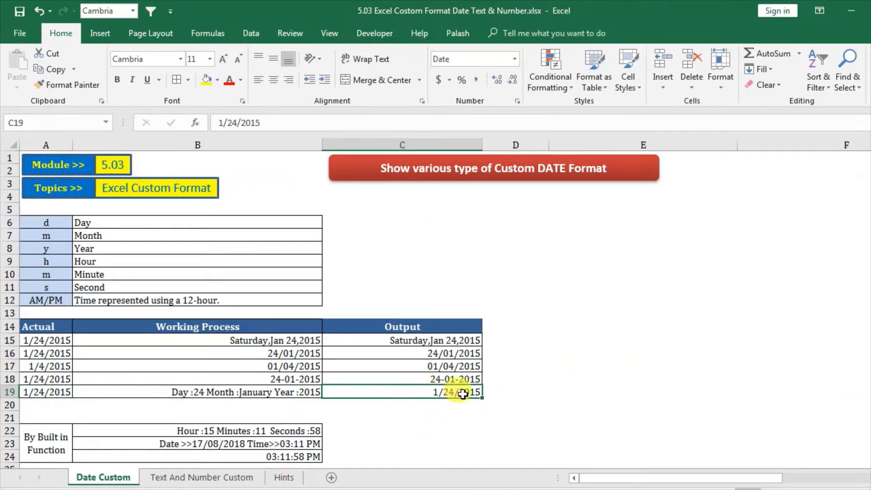
pyautogui.click(188, 395)
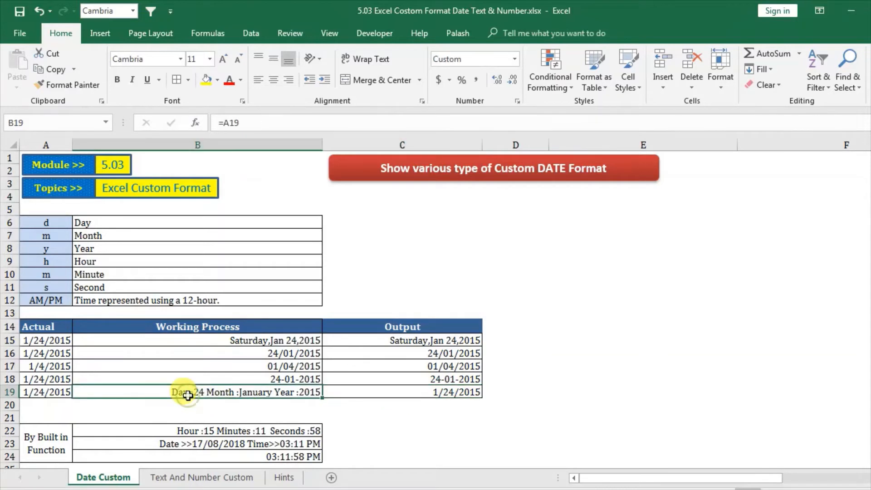
pyautogui.click(427, 391)
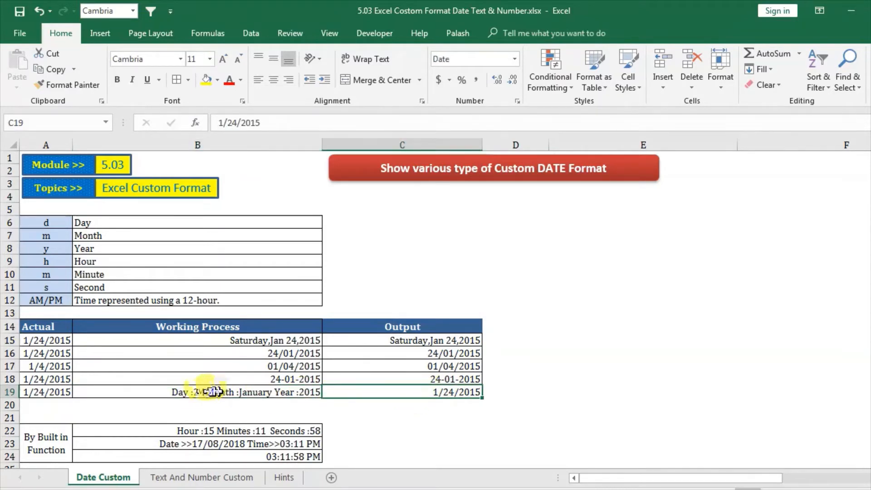
# Step: Start a custom number format for cell C19 with the day part "Day:"dd
pyautogui.click(238, 391)
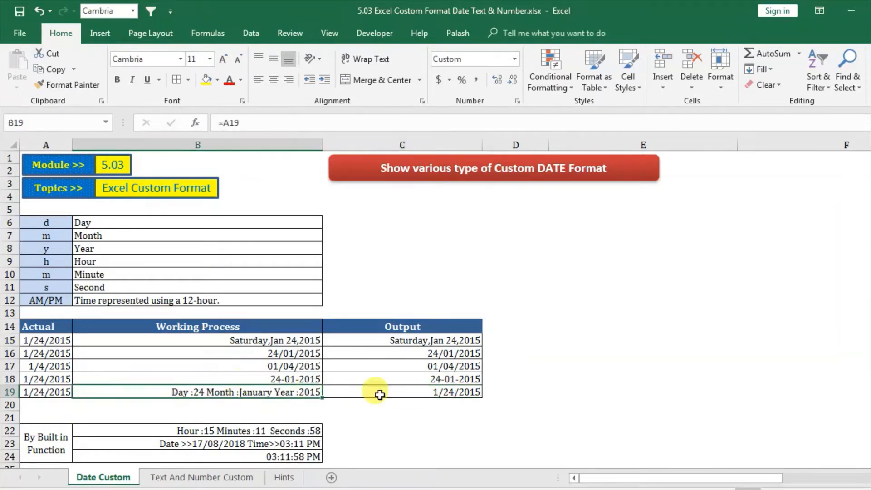
pyautogui.click(413, 393)
pyautogui.rightClick(417, 393)
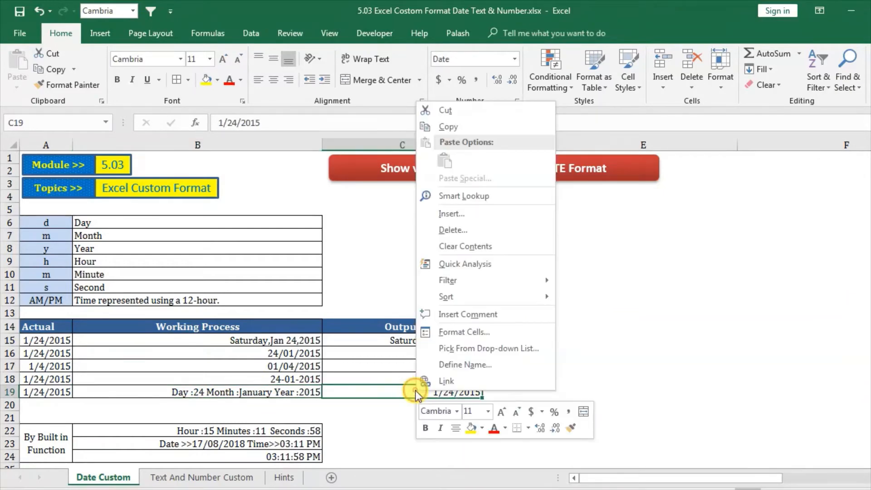
pyautogui.click(458, 332)
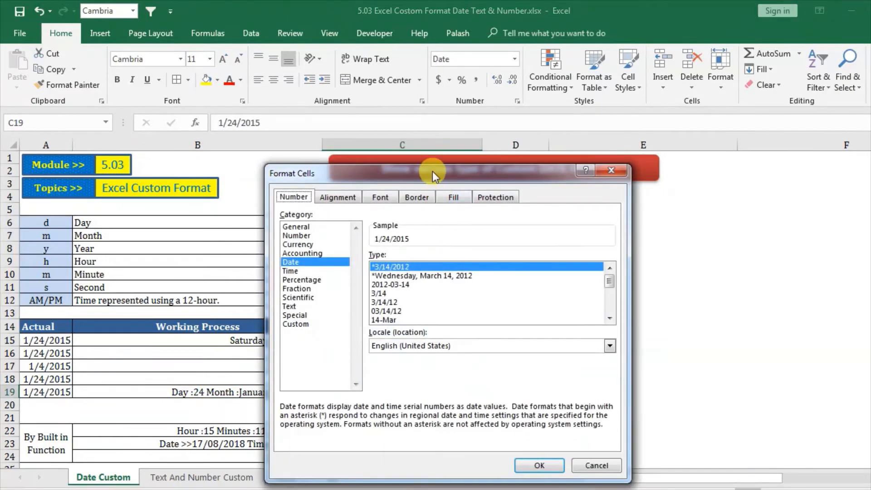
pyautogui.moveTo(431, 171); pyautogui.dragTo(670, 79)
pyautogui.click(525, 233)
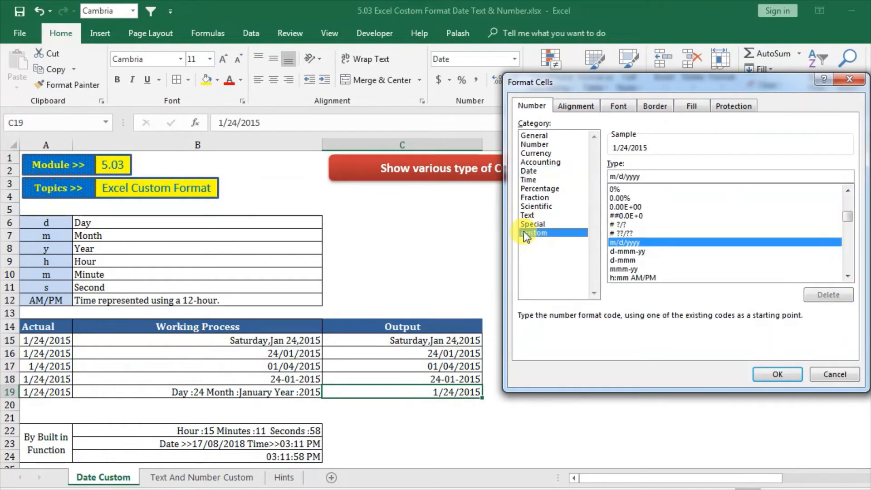
pyautogui.moveTo(653, 176); pyautogui.dragTo(570, 174)
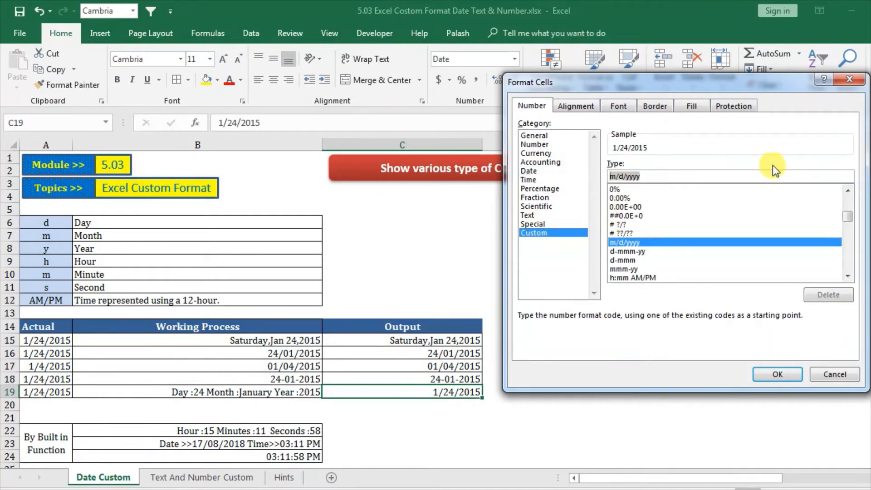
pyautogui.write('"')
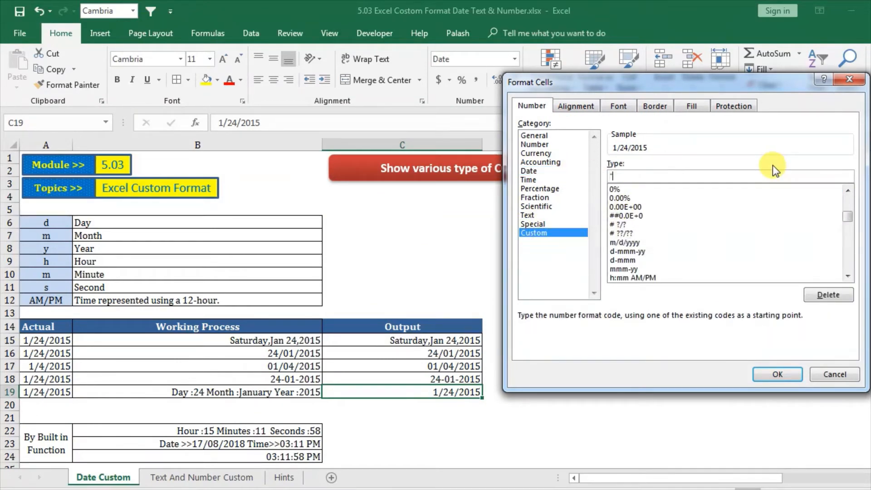
pyautogui.write('"')
pyautogui.write('"D')
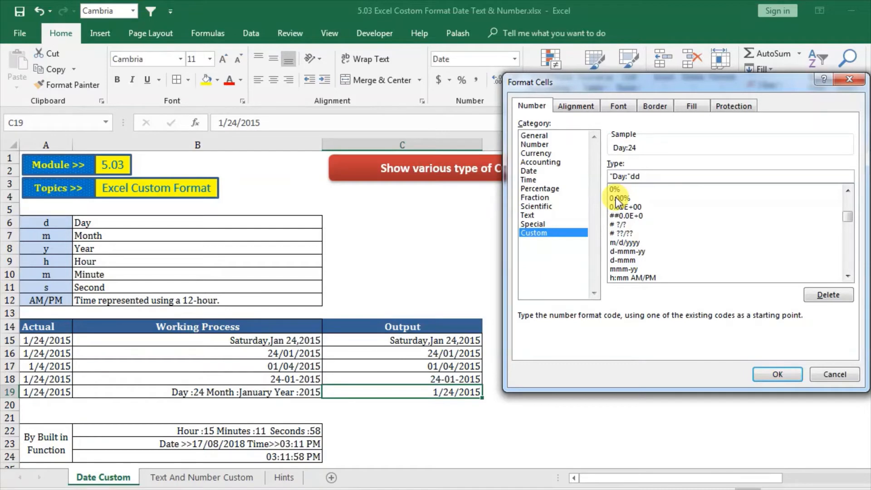
pyautogui.write('"Mont')
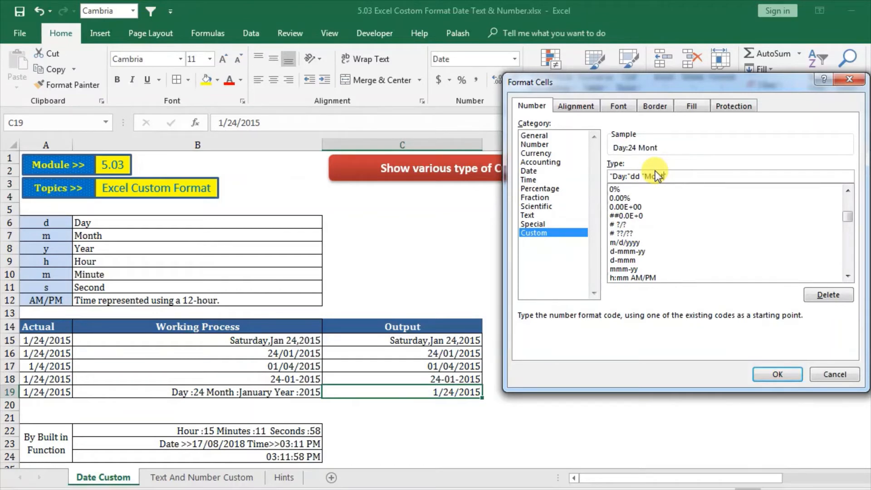
# Step: Append the month part "Month:"mm to the custom format code for C19, separated by a space
pyautogui.write('h:"')
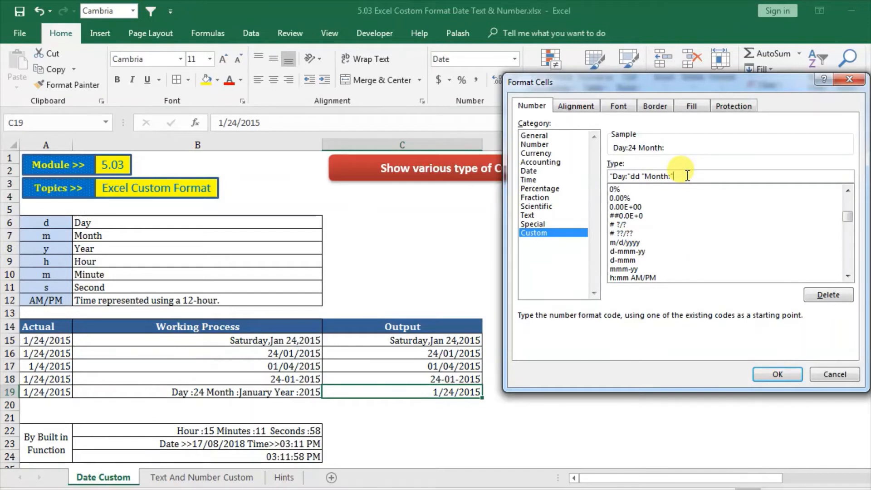
pyautogui.write('mm')
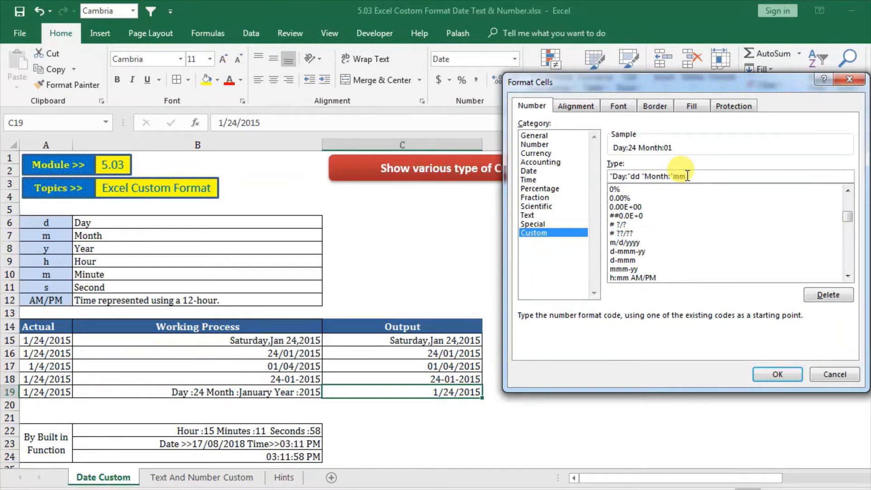
pyautogui.write(' "')
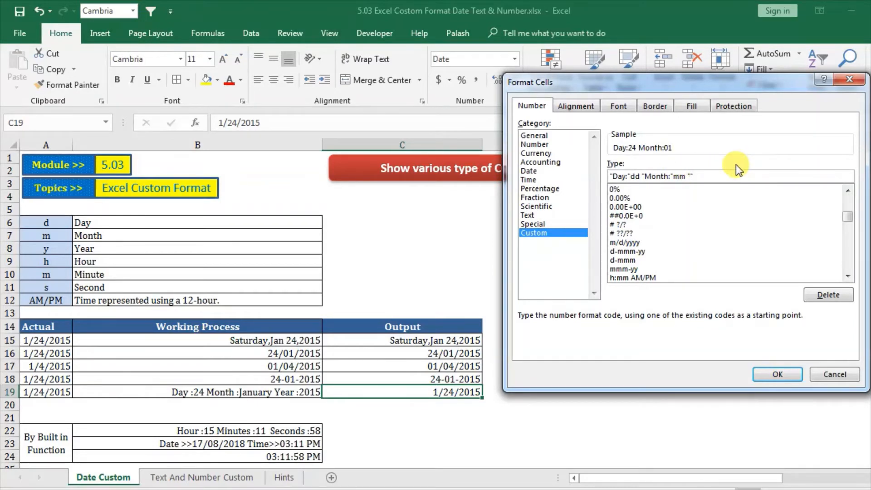
pyautogui.write('Year:"yy')
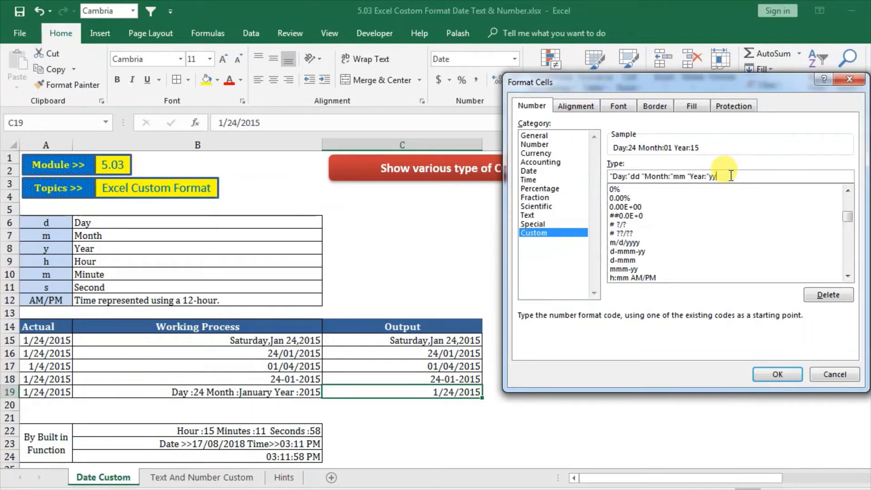
pyautogui.write('yy')
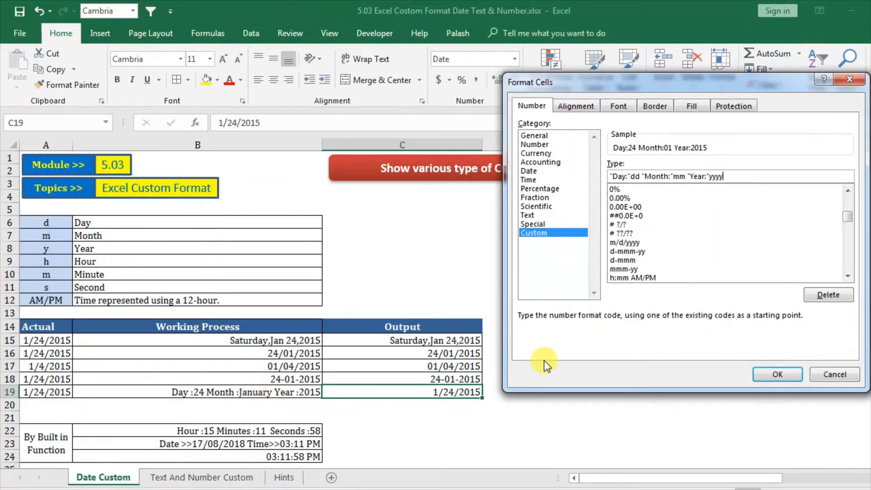
# Step: Change the month code to mmmm and apply the format "Day:"dd "Month:"mmmm "Year:"yyyy to C19
pyautogui.click(686, 177)
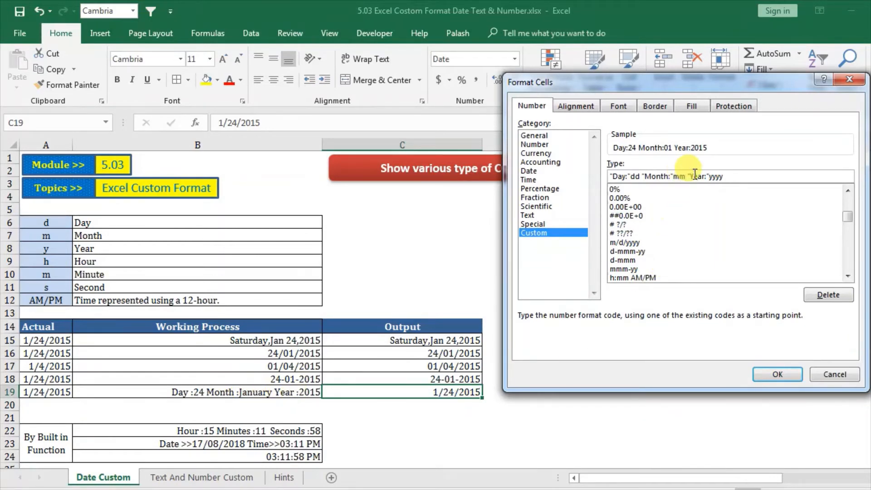
pyautogui.write('m')
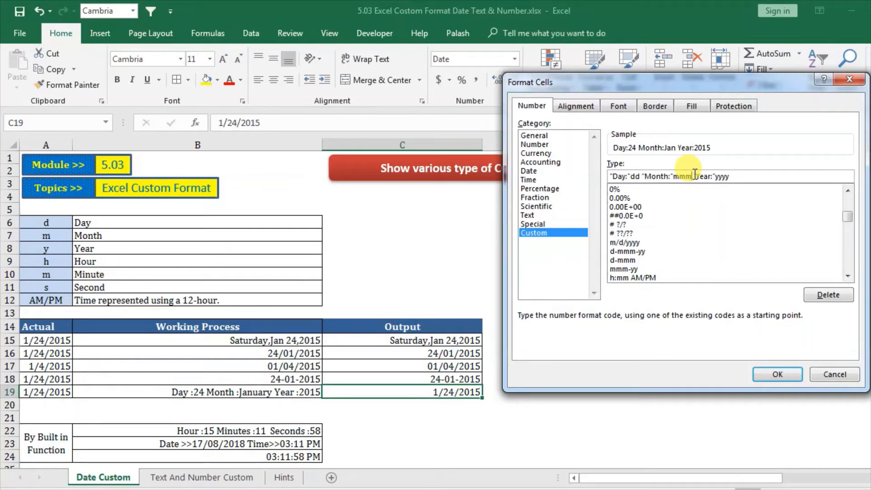
pyautogui.write('m')
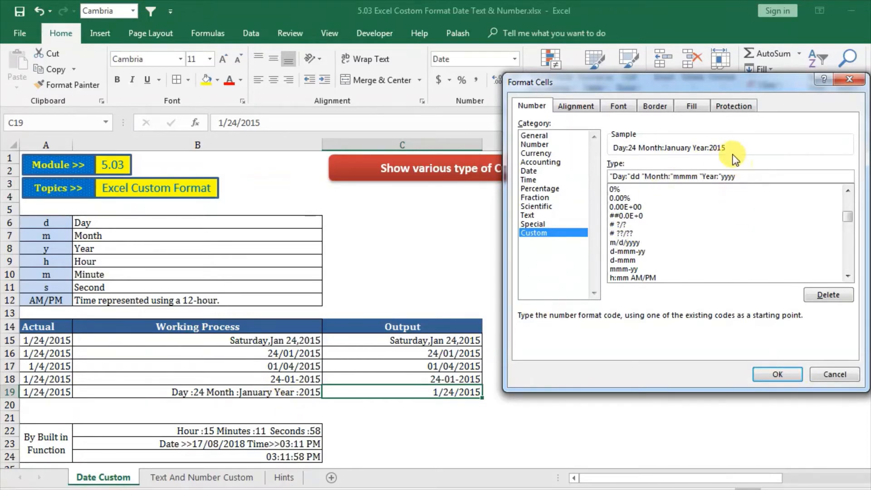
pyautogui.click(777, 375)
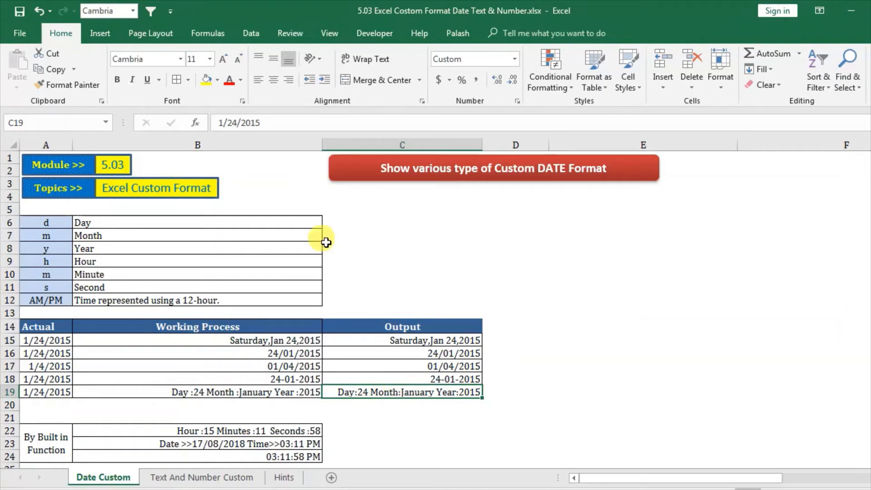
# Step: Examine the stored dates behind the formatted Output cells and the formulas in the By Built in Function cells B22 to B24
pyautogui.click(510, 430)
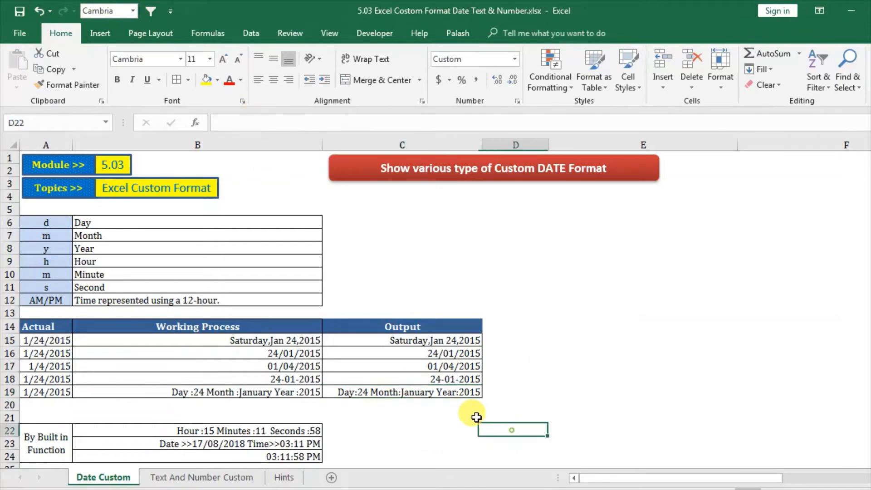
pyautogui.click(434, 392)
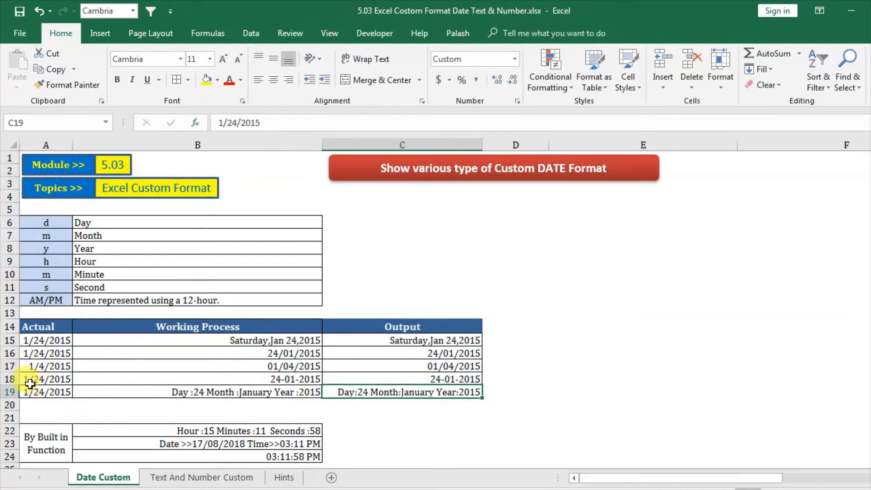
pyautogui.click(372, 369)
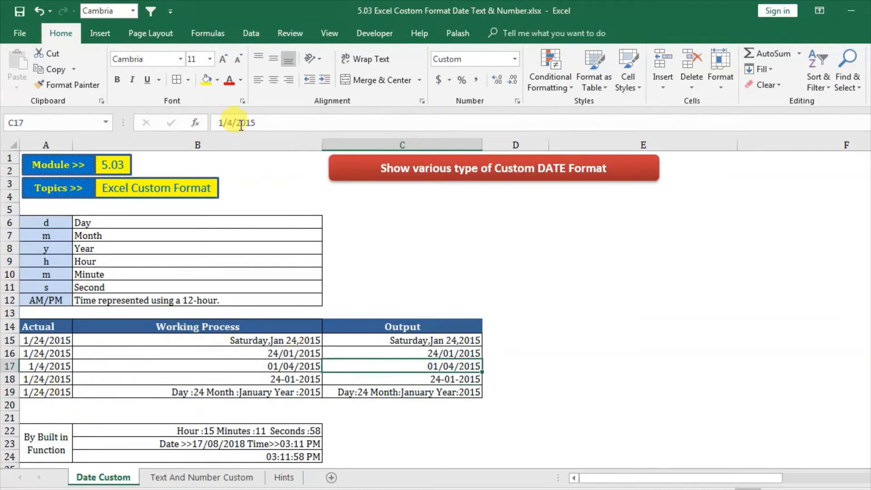
pyautogui.click(405, 341)
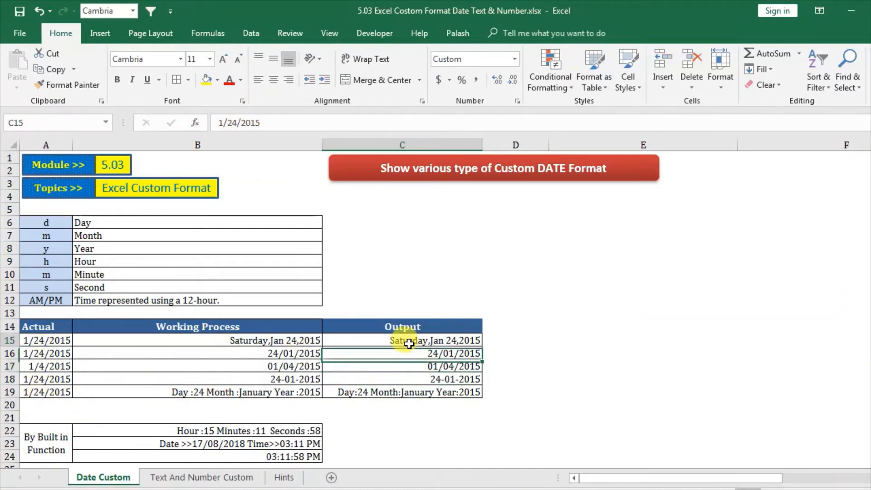
pyautogui.click(399, 394)
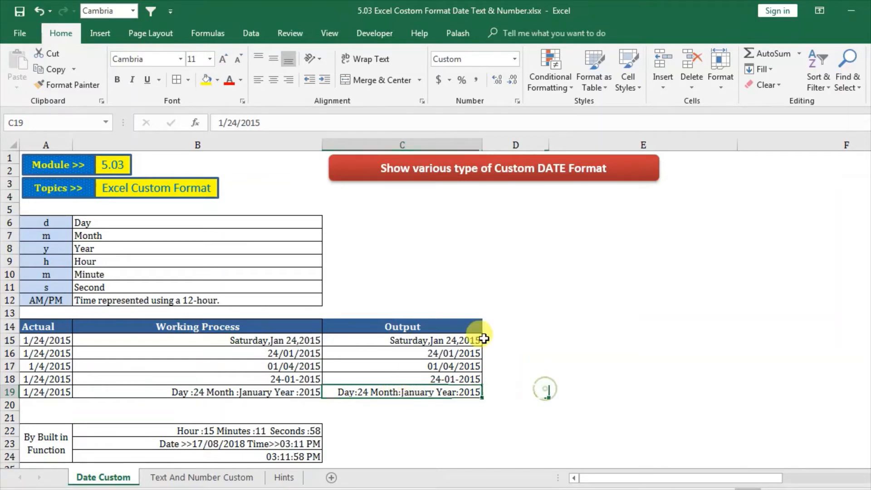
pyautogui.press('Right')
pyautogui.scroll(-2, 531, 284)
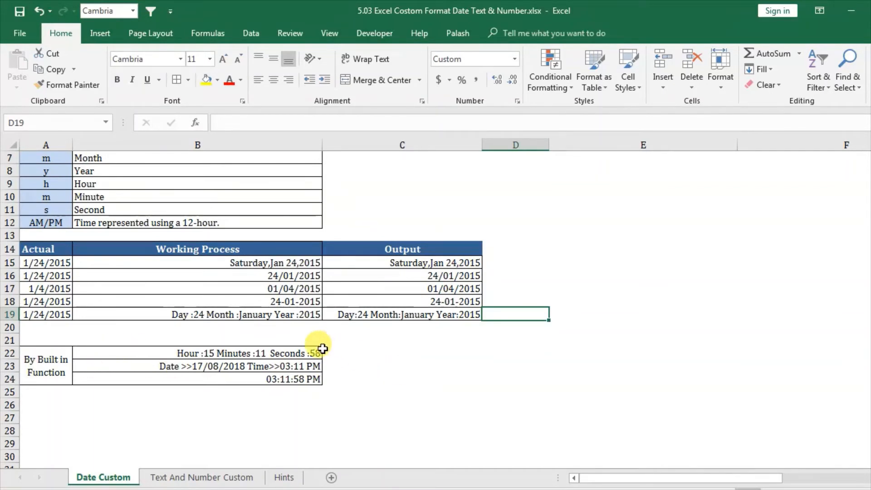
pyautogui.click(247, 354)
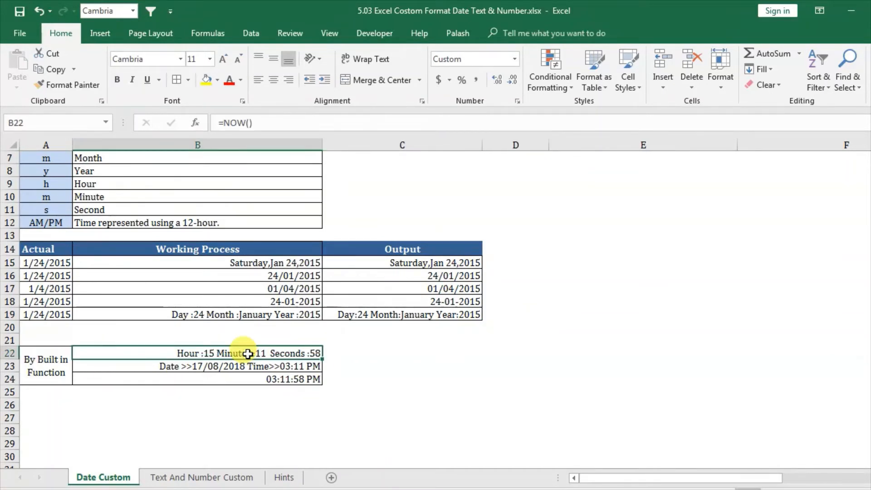
pyautogui.click(254, 364)
pyautogui.click(254, 384)
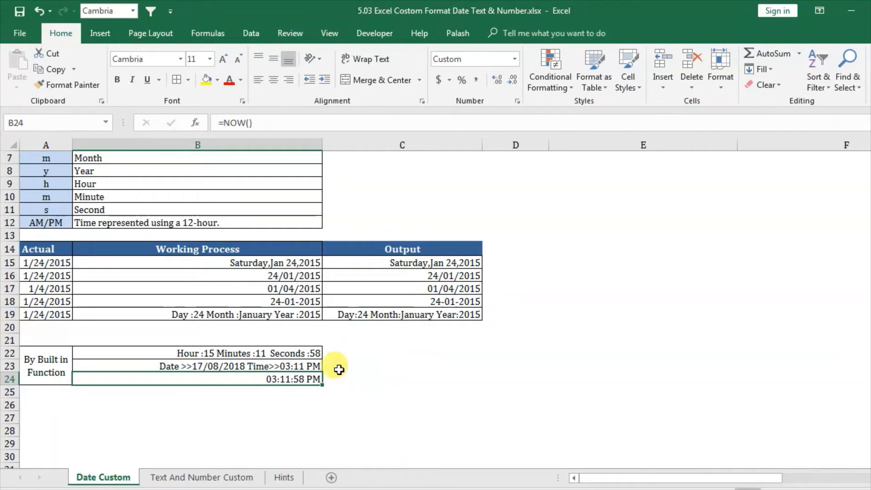
# Step: Enter the formula =NOW() in cell C22, beside the hour, minutes and seconds example
pyautogui.click(239, 354)
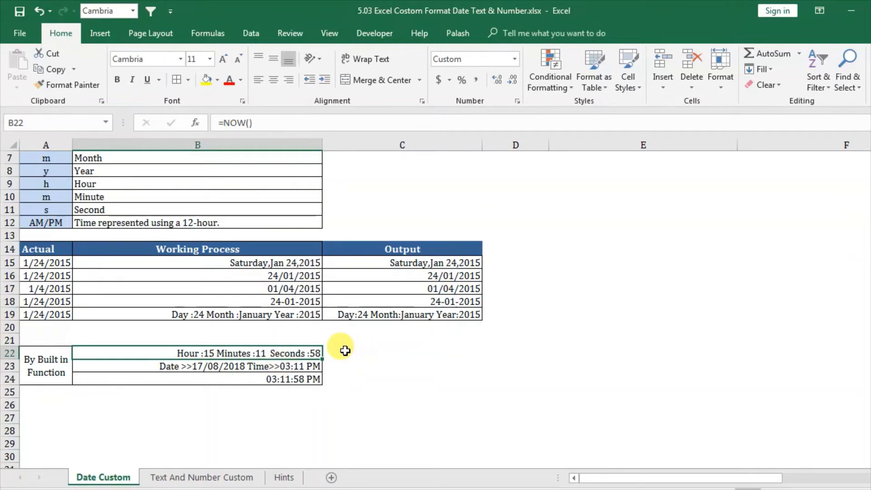
pyautogui.click(364, 353)
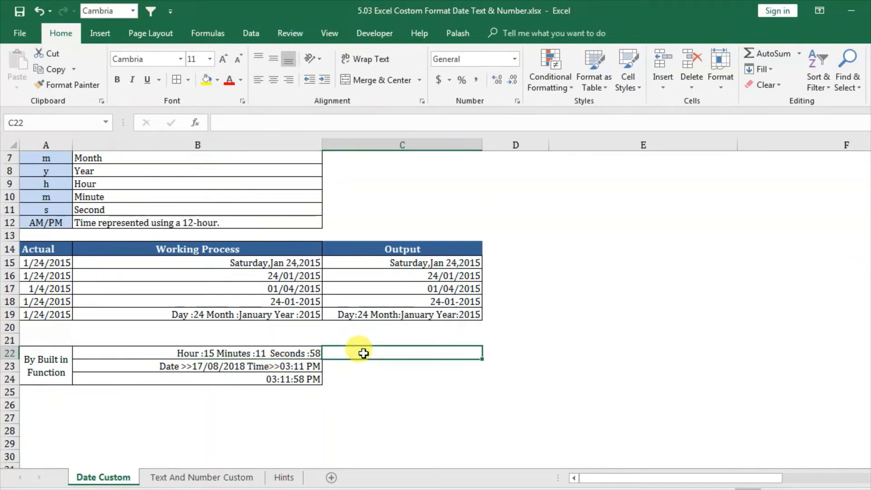
pyautogui.write('=n')
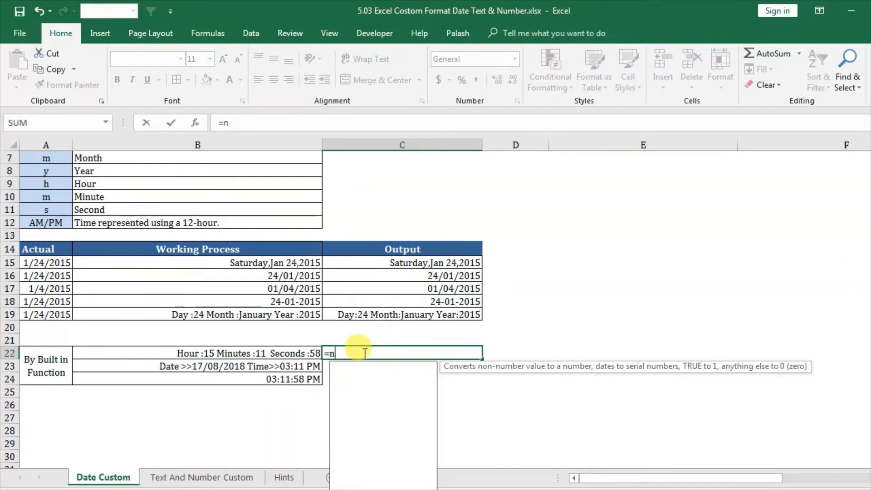
pyautogui.write('ow')
pyautogui.press('Tab')
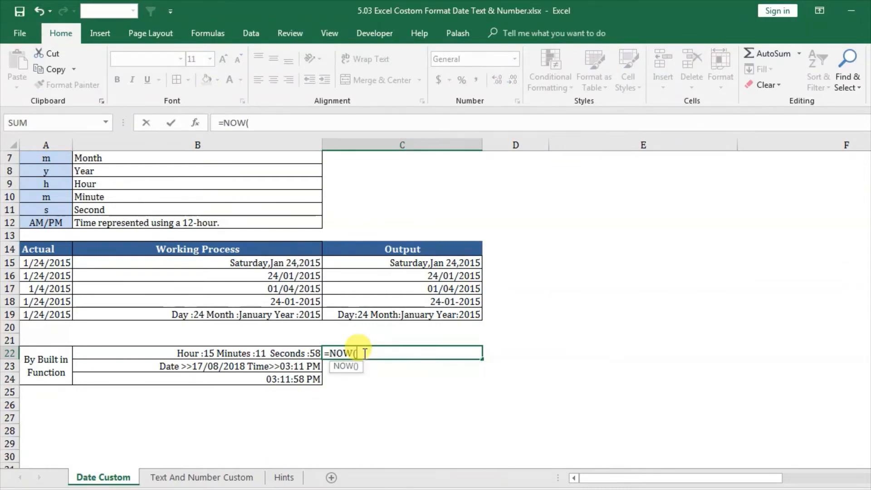
pyautogui.press('Return')
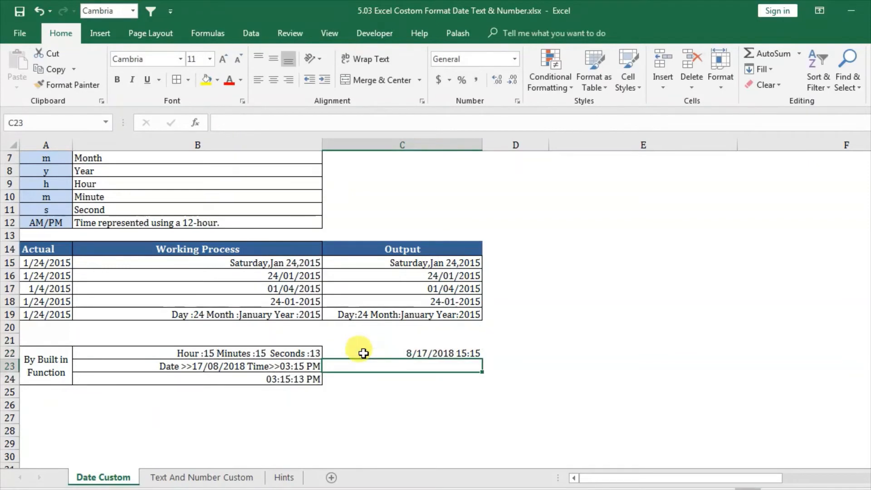
pyautogui.click(363, 353)
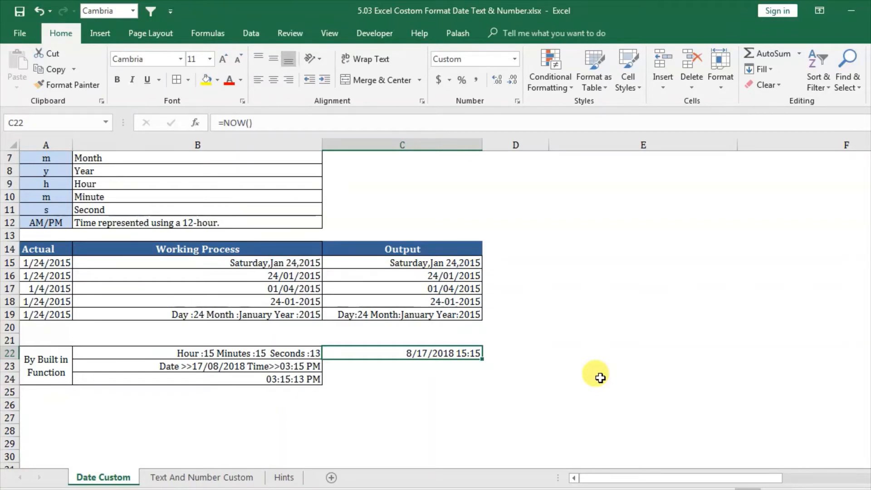
pyautogui.click(547, 313)
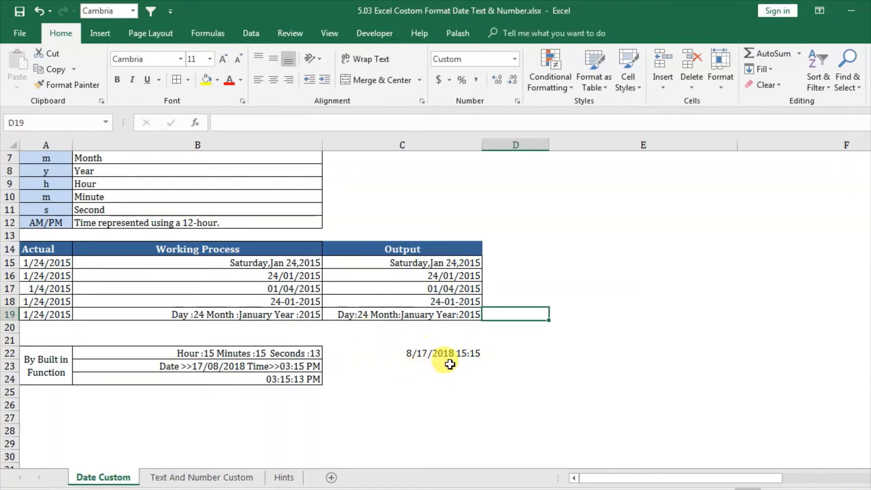
pyautogui.click(416, 359)
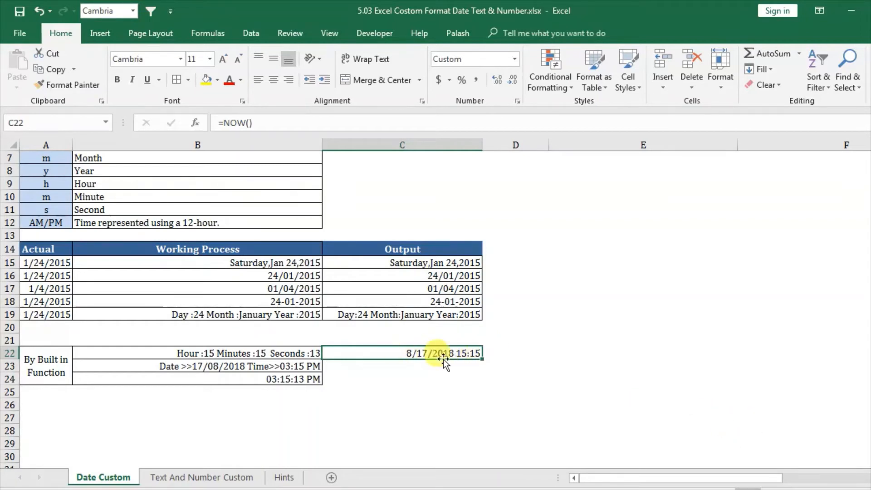
pyautogui.click(527, 380)
pyautogui.click(394, 356)
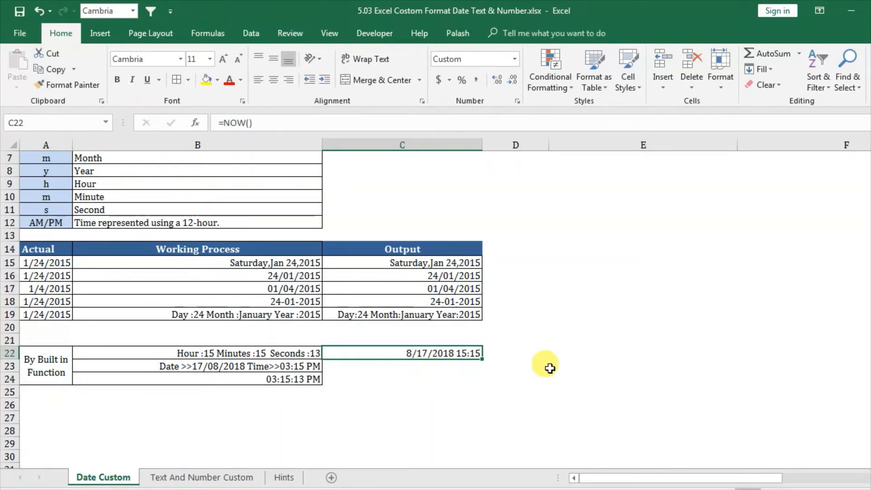
pyautogui.click(575, 351)
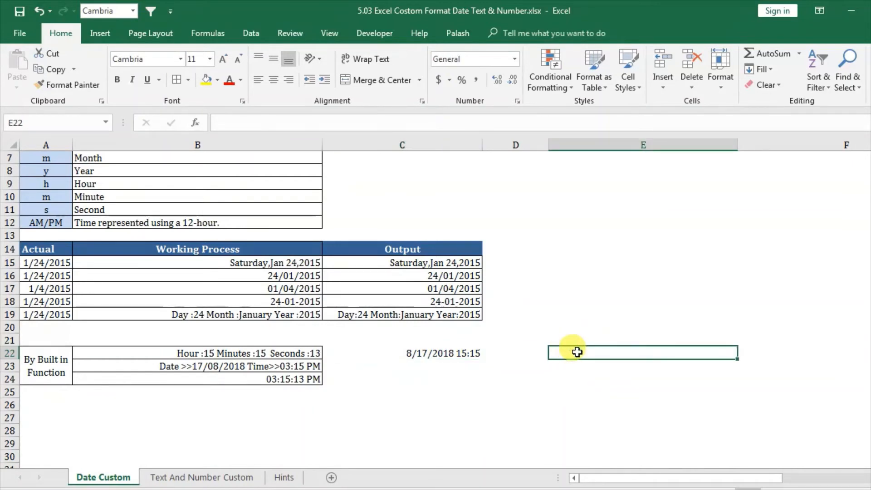
pyautogui.click(569, 392)
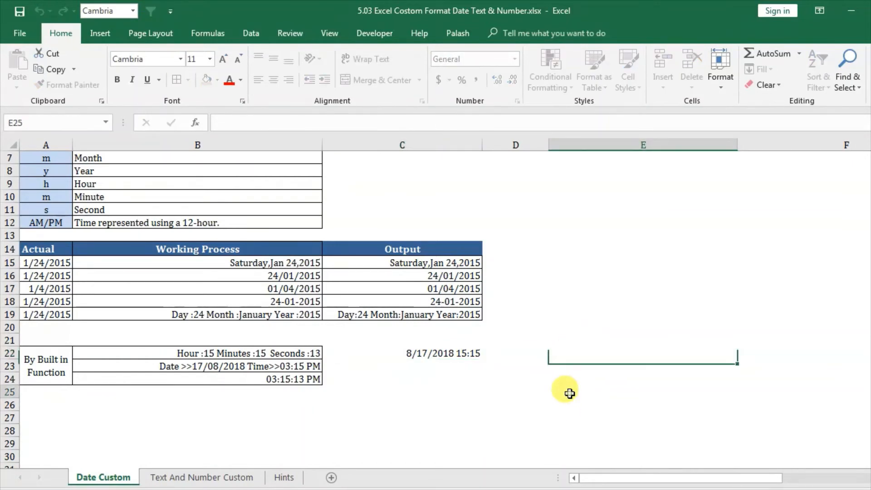
pyautogui.click(466, 354)
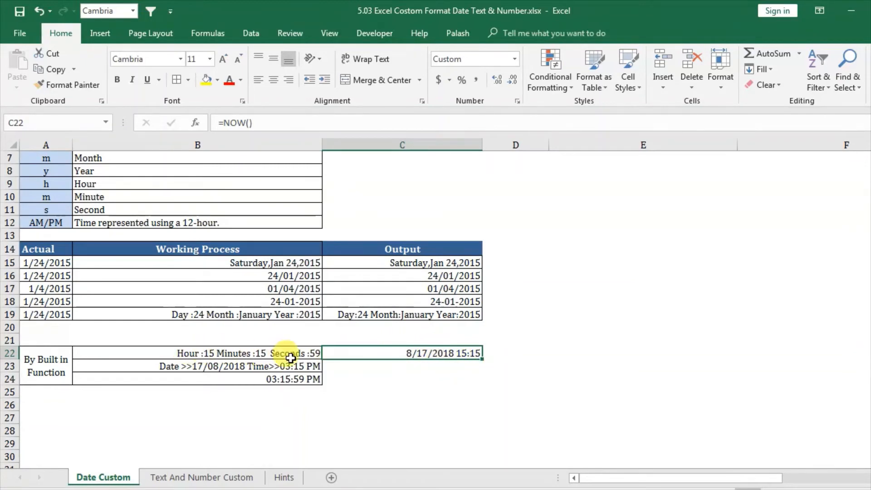
pyautogui.click(510, 356)
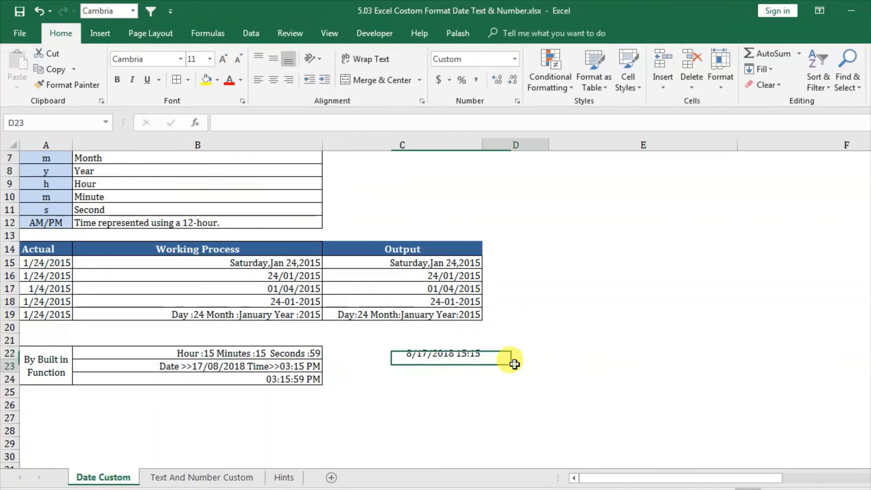
# Step: Replace the custom format code of cell C22 with the hour part "Hour:"hh
pyautogui.click(408, 353)
pyautogui.rightClick(408, 354)
pyautogui.click(479, 294)
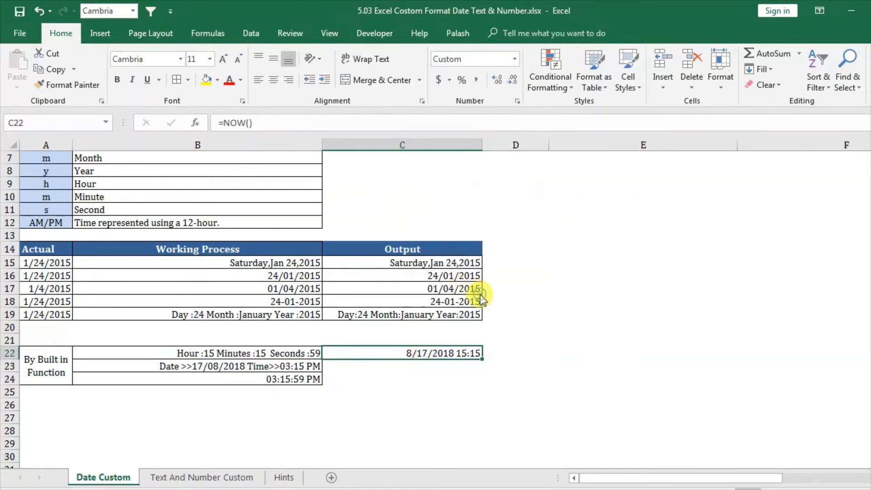
pyautogui.moveTo(480, 136); pyautogui.dragTo(680, 80)
pyautogui.moveTo(676, 175); pyautogui.dragTo(563, 171)
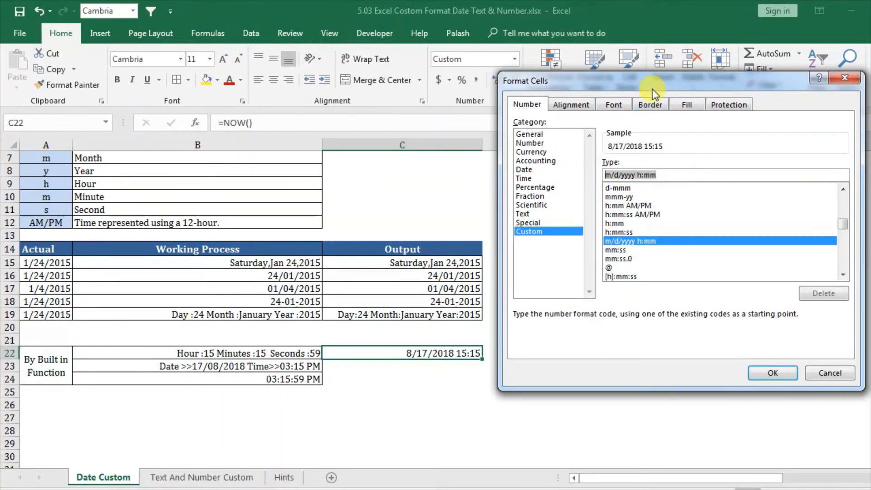
pyautogui.moveTo(654, 89); pyautogui.dragTo(742, 90)
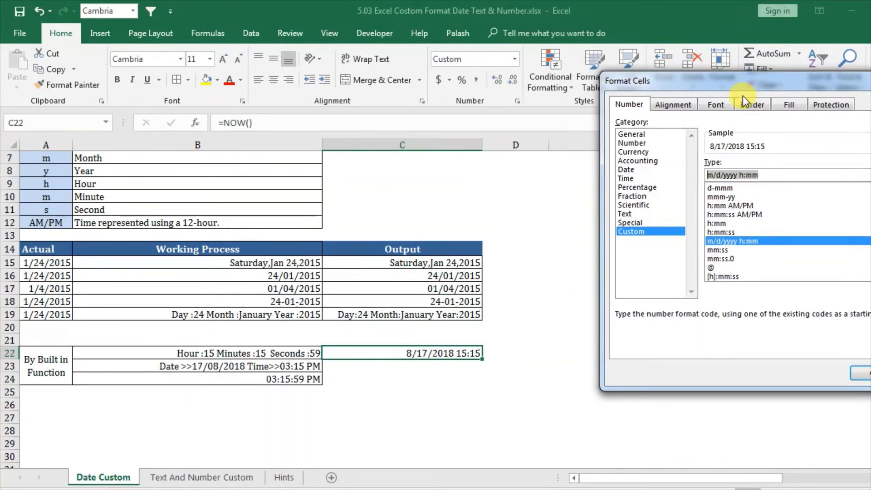
pyautogui.write('"')
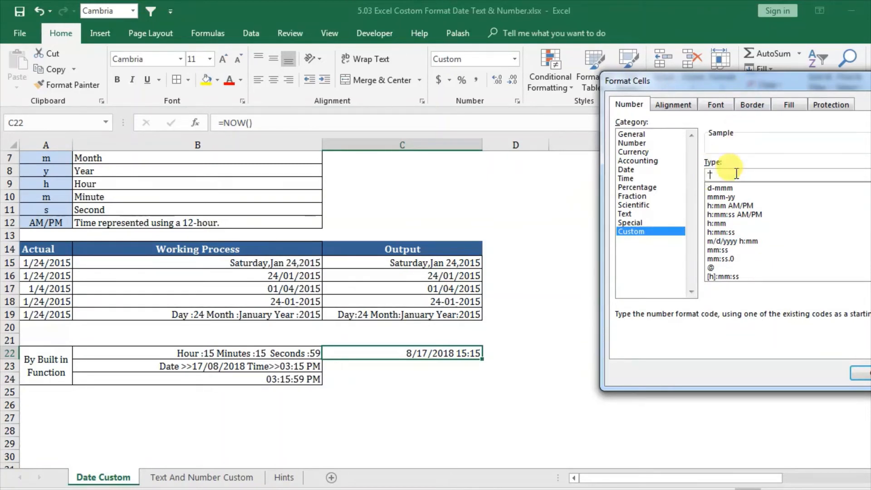
pyautogui.write('Hour:"hh')
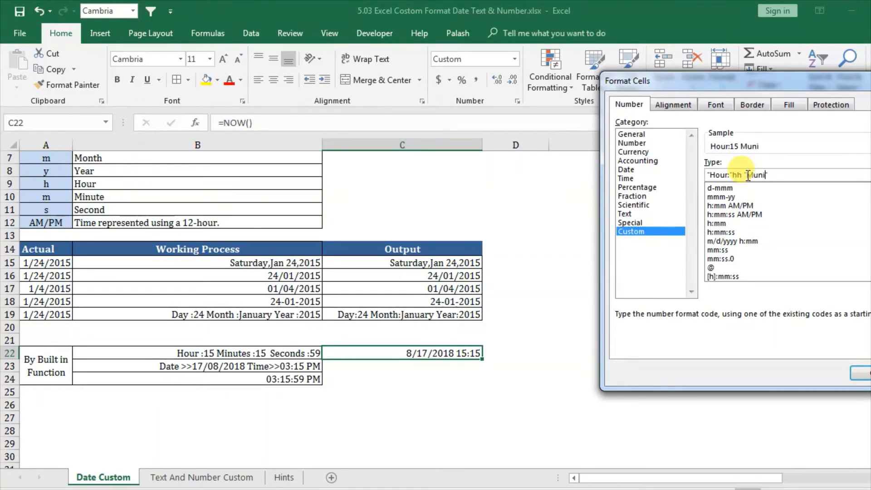
# Step: Append the minutes part "Munites:"mm to the custom format code for C22, separated by a space
pyautogui.write('"Munites:')
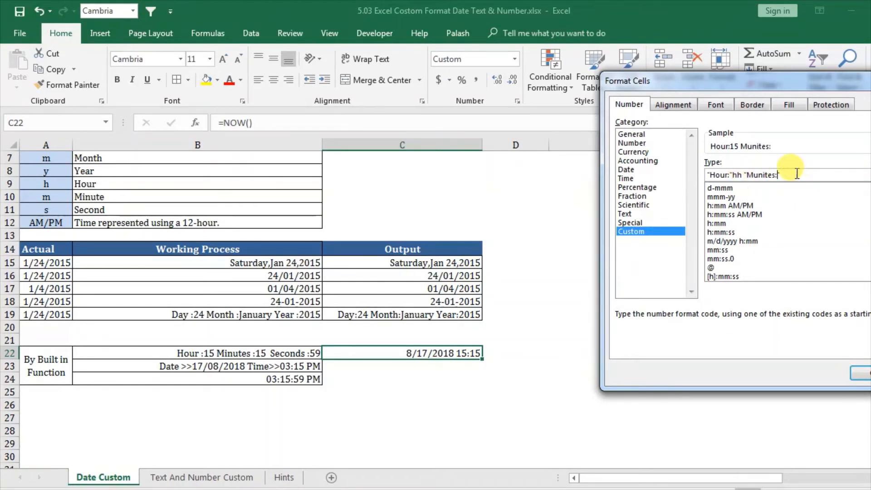
pyautogui.write('"mm')
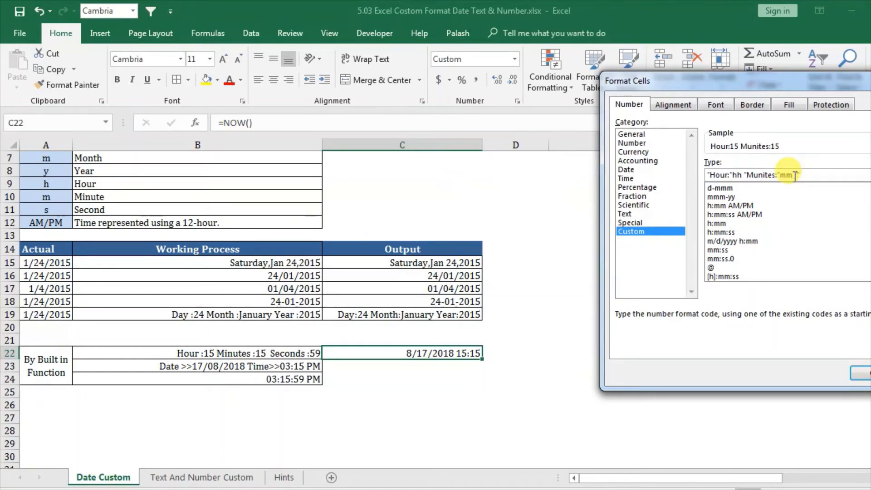
# Step: Append the seconds part "Second:"ss after a space and apply the format "Hour:"hh "Munites:"mm "Second:"ss to C22
pyautogui.click(799, 174)
pyautogui.write('"Seco')
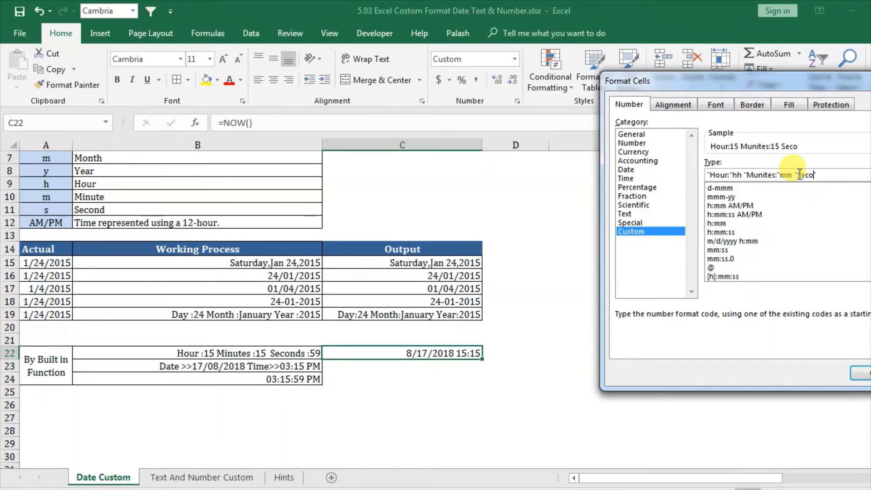
pyautogui.write('nd:"')
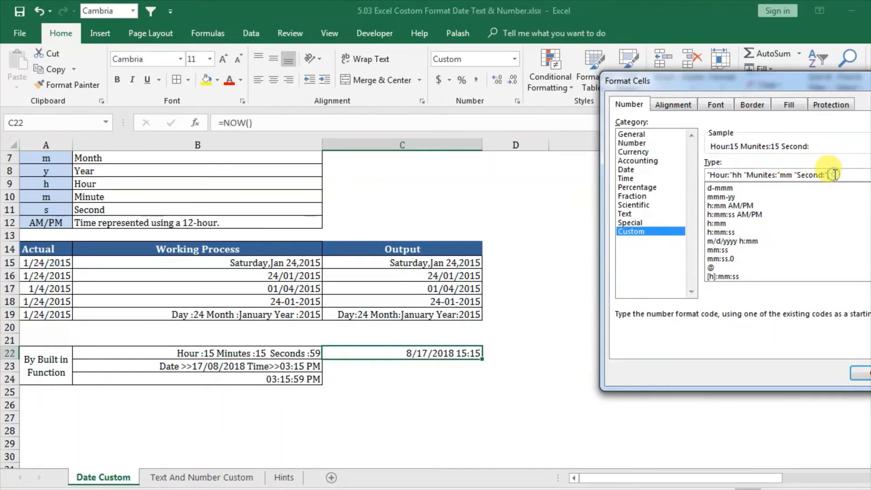
pyautogui.write('ss')
pyautogui.moveTo(780, 85); pyautogui.dragTo(715, 82)
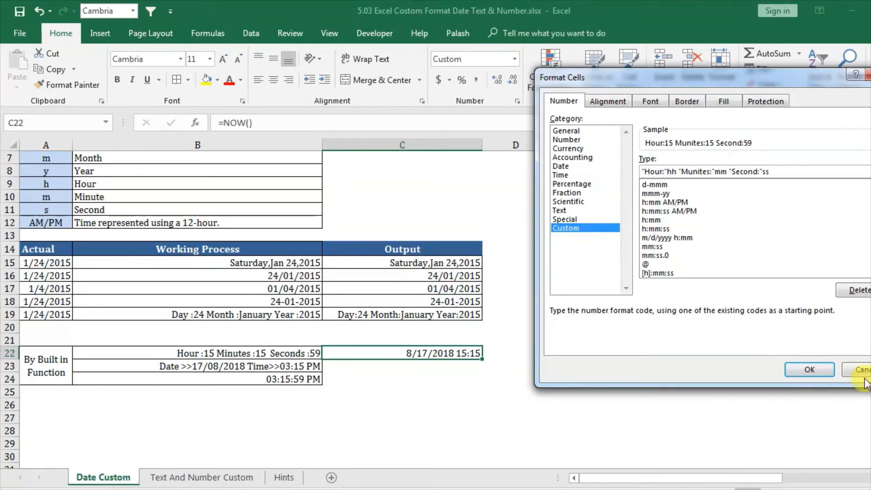
pyautogui.click(821, 367)
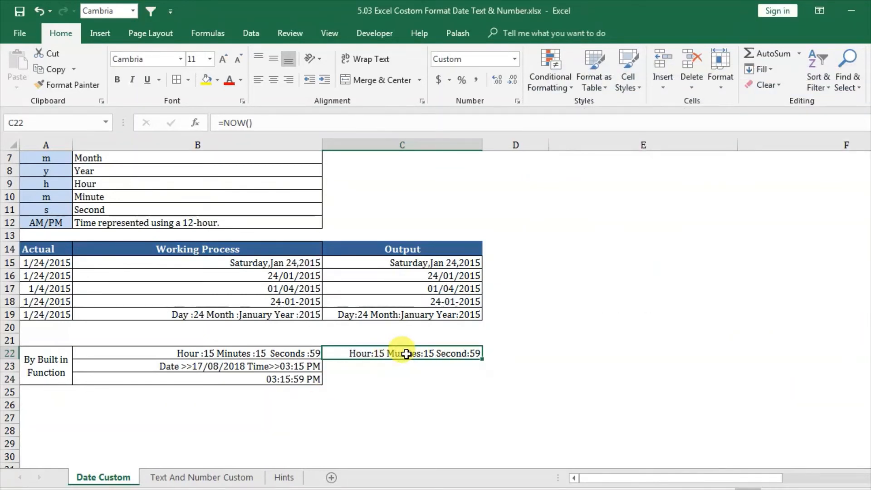
# Step: Apply the built-in Time number format to C22 and re-enter its NOW formula to refresh the time
pyautogui.click(514, 59)
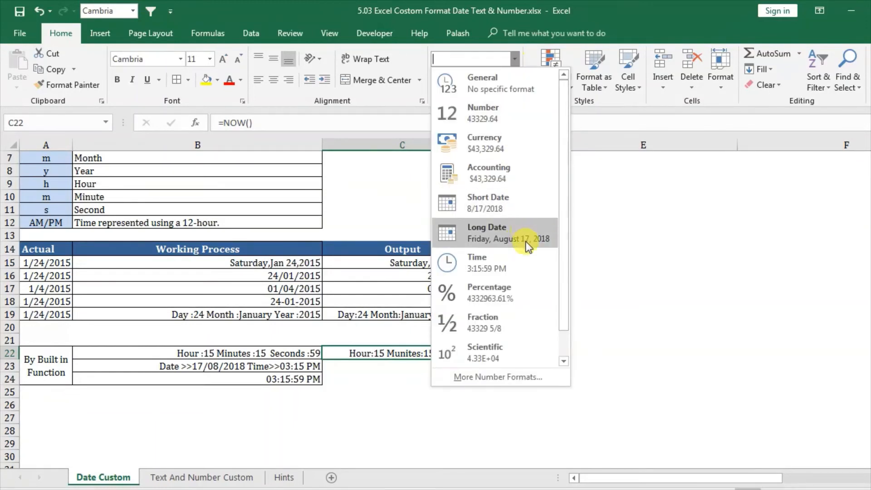
pyautogui.click(516, 265)
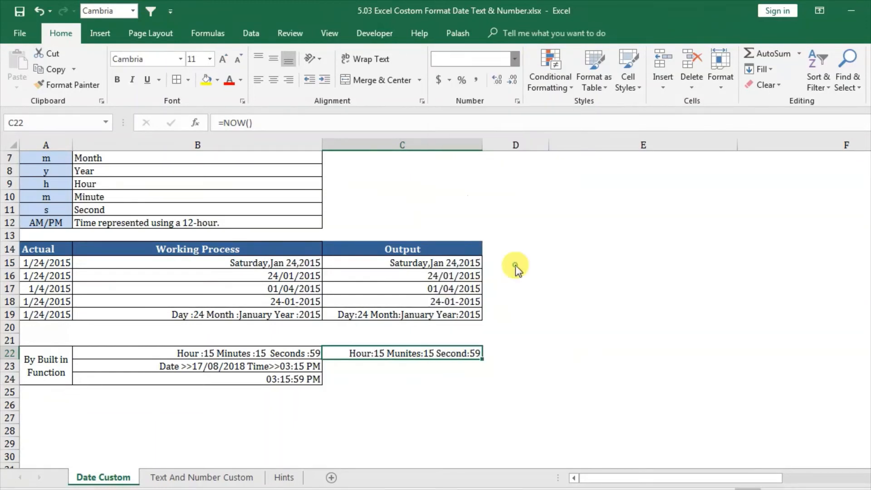
pyautogui.doubleClick(442, 354)
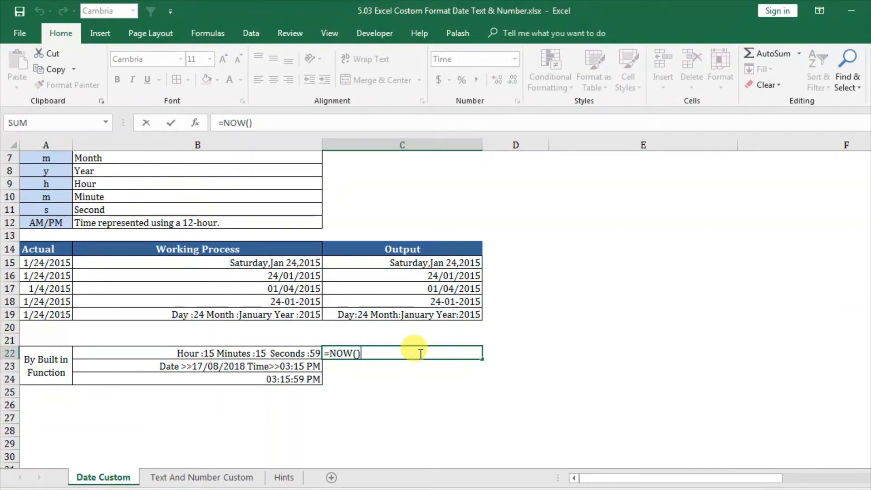
pyautogui.press('Return')
pyautogui.click(415, 378)
pyautogui.rightClick(423, 355)
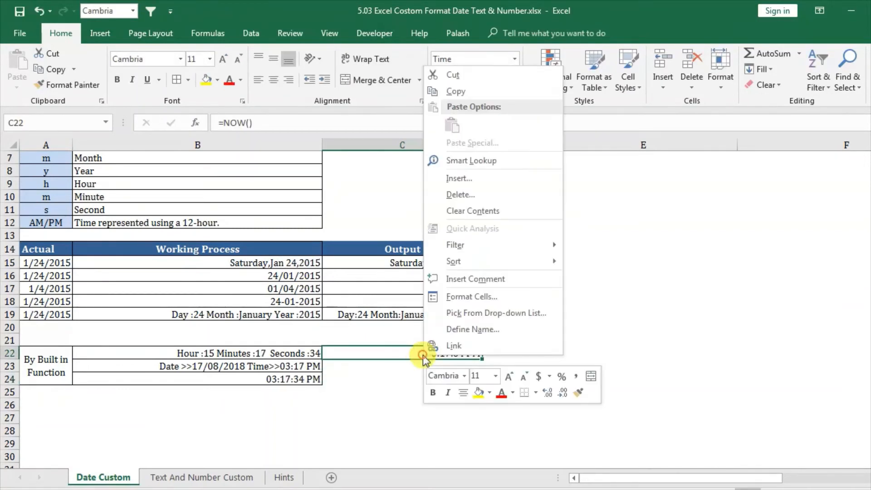
pyautogui.click(492, 294)
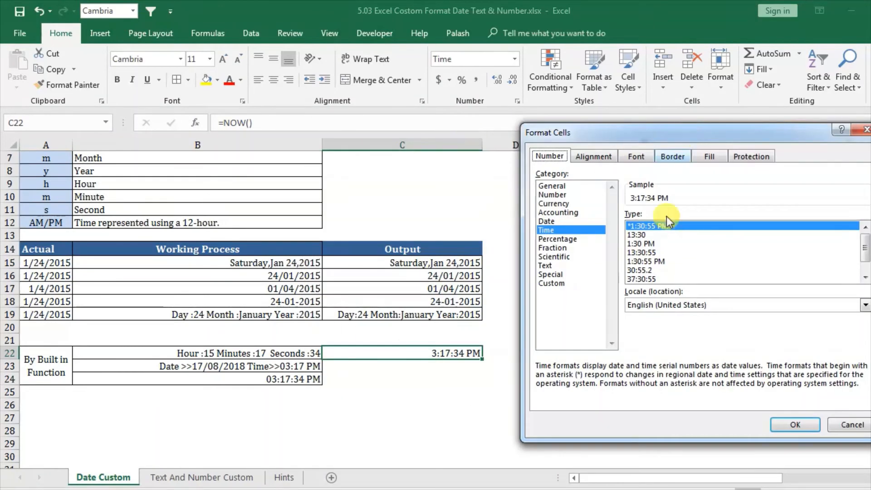
pyautogui.click(557, 283)
pyautogui.moveTo(741, 226); pyautogui.dragTo(601, 226)
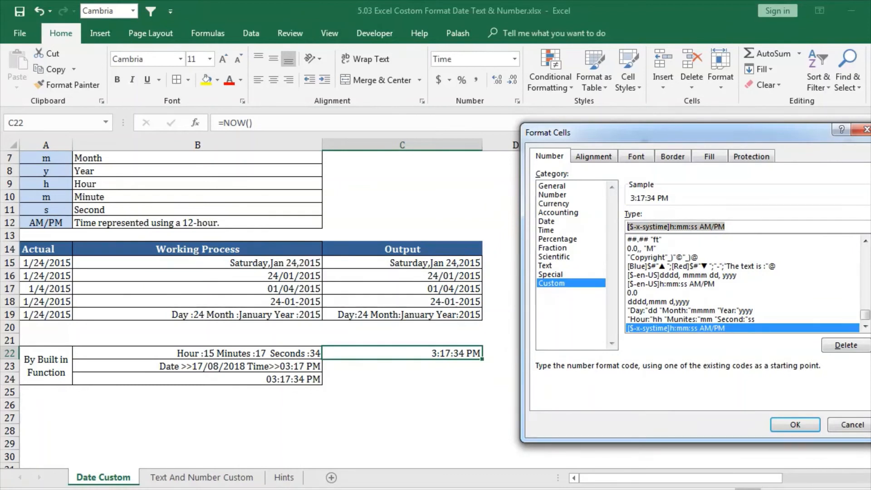
pyautogui.write('"')
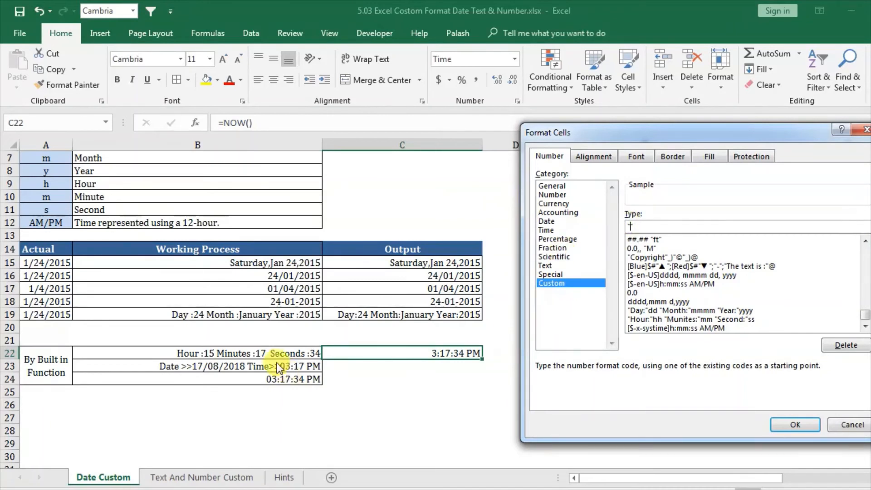
pyautogui.click(837, 423)
pyautogui.click(415, 394)
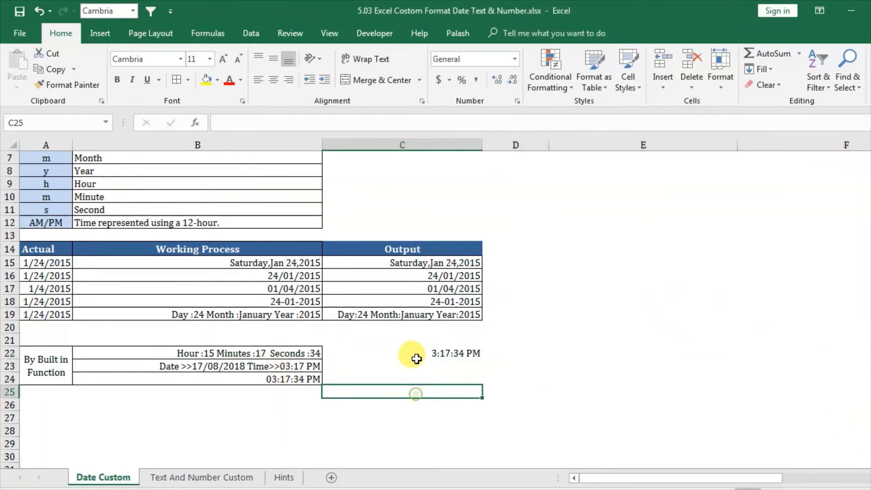
# Step: Undo the Time number format applied to C22
pyautogui.click(415, 352)
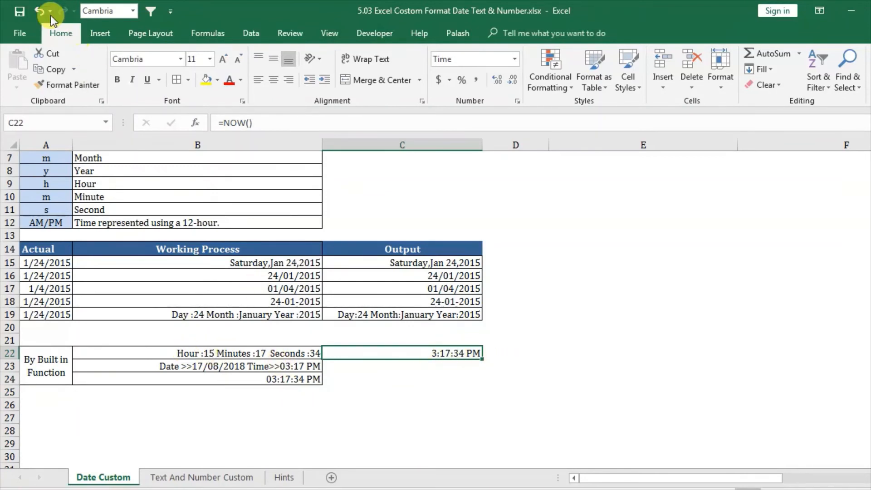
pyautogui.click(38, 11)
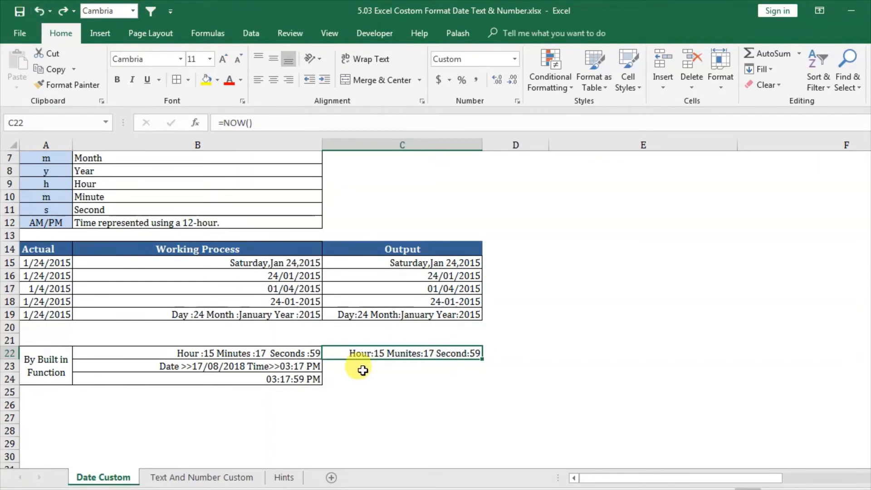
# Step: Compare the example cells B22 and B23 with the formatted NOW formula in C22
pyautogui.click(219, 349)
pyautogui.click(386, 354)
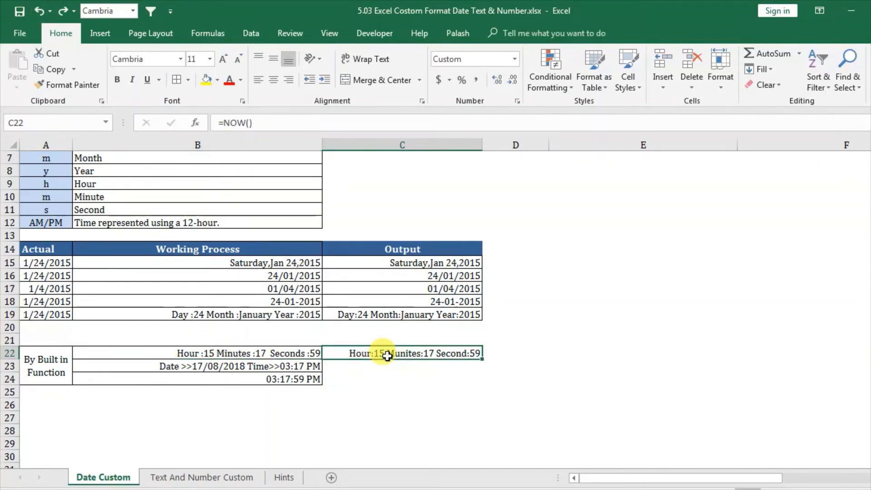
pyautogui.click(341, 378)
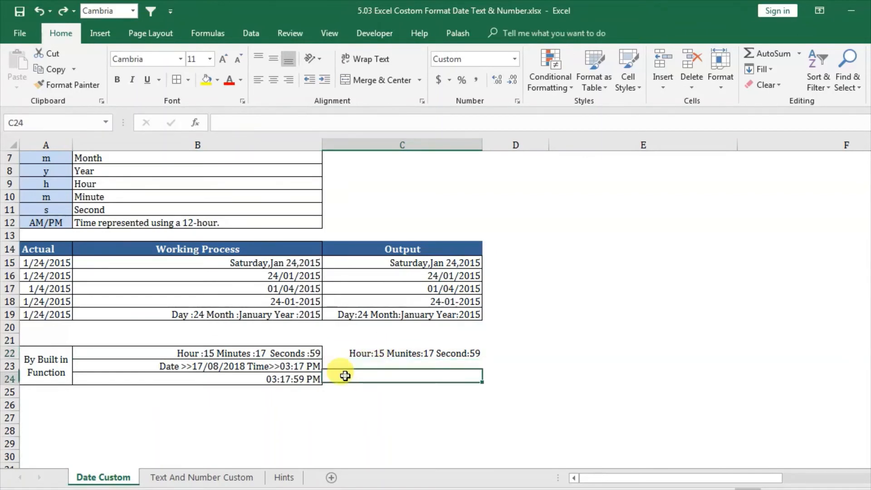
pyautogui.click(220, 365)
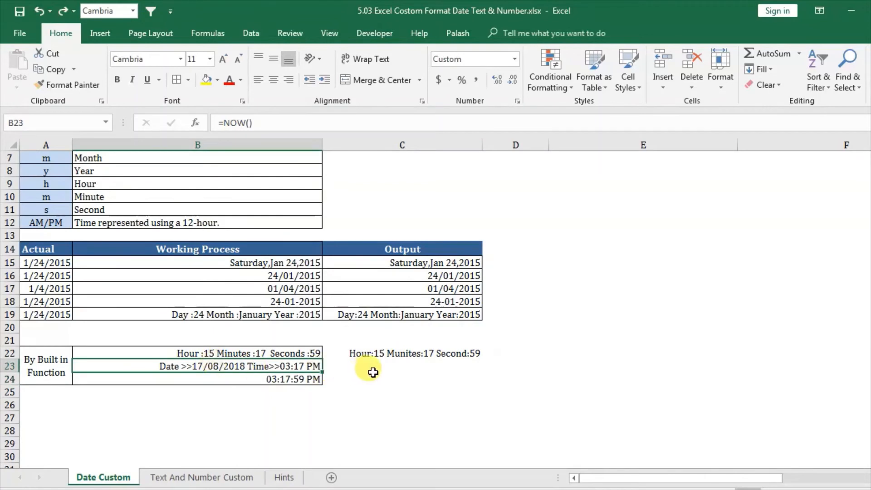
pyautogui.click(383, 352)
pyautogui.click(182, 365)
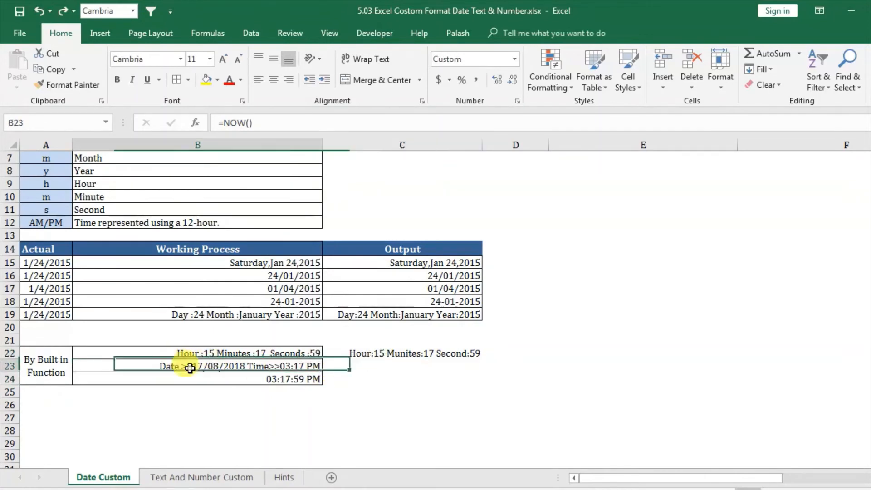
pyautogui.click(363, 369)
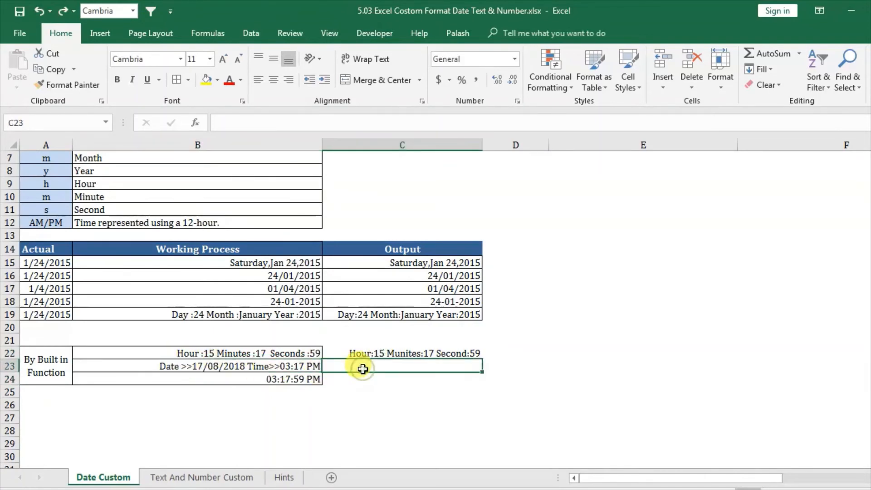
pyautogui.click(380, 354)
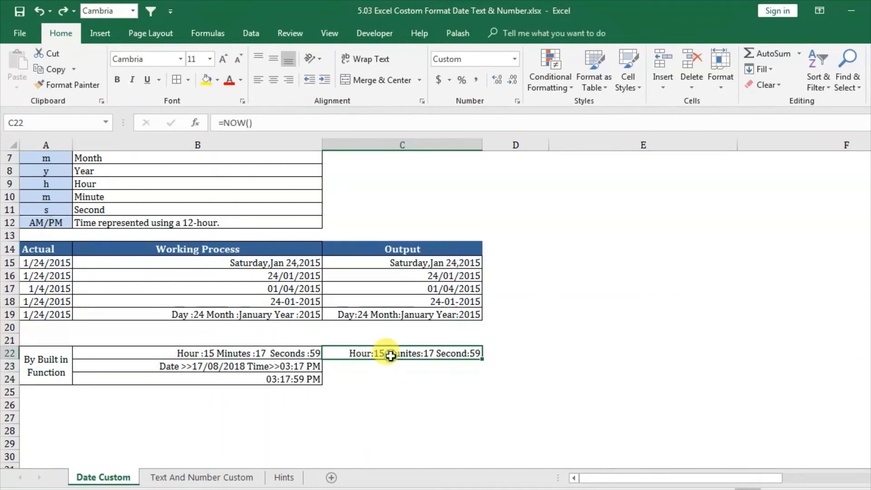
# Step: Enter the formula =NOW() in cell C23, beside the combined date and time example
pyautogui.click(362, 367)
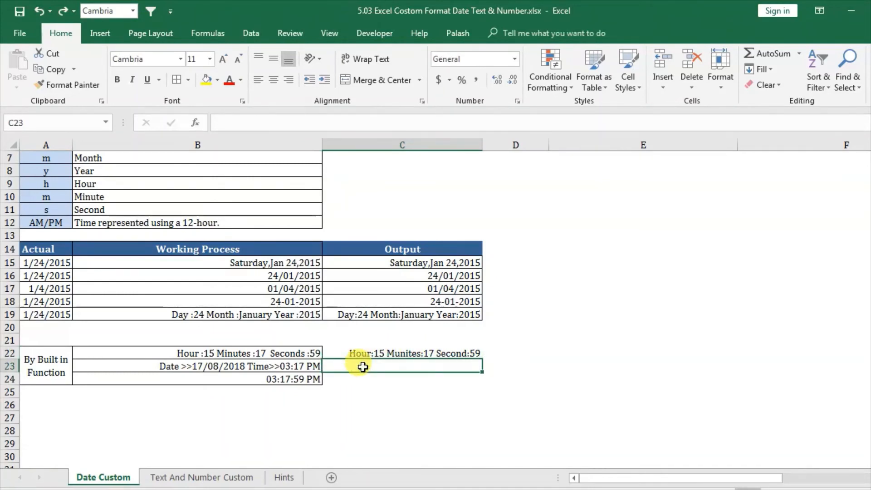
pyautogui.write('=no')
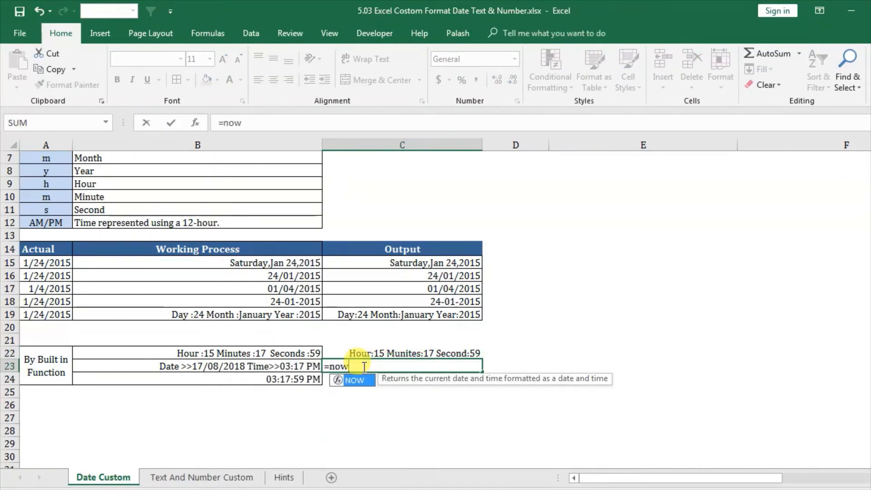
pyautogui.write('w')
pyautogui.press('Tab')
pyautogui.press('Return')
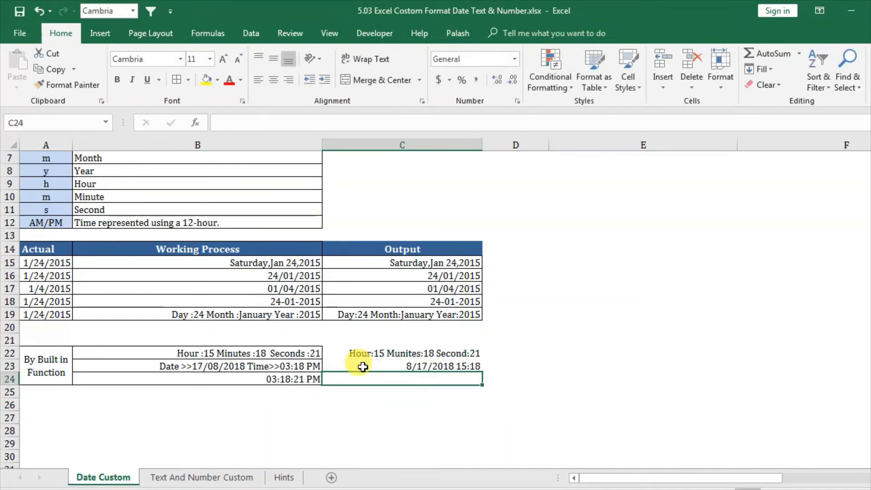
# Step: Start a custom number format for C23 with the date part "Date>>"dd/mm/yyy, replacing the existing format code
pyautogui.click(389, 367)
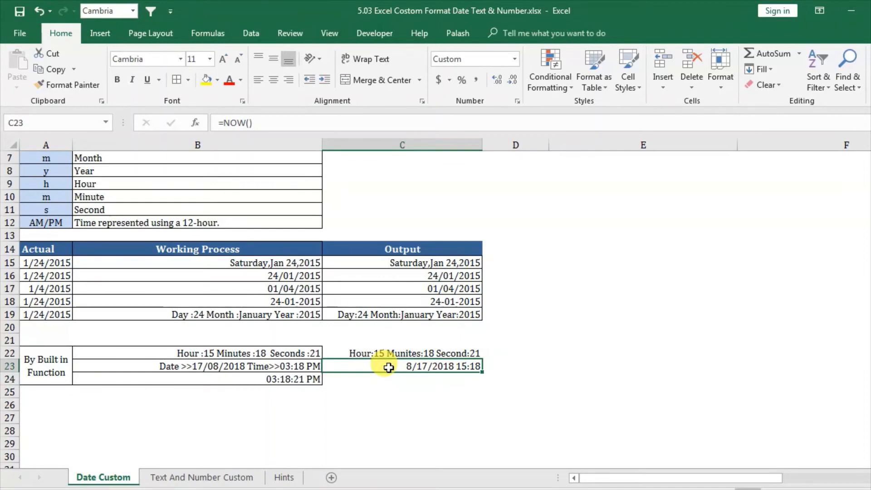
pyautogui.rightClick(388, 368)
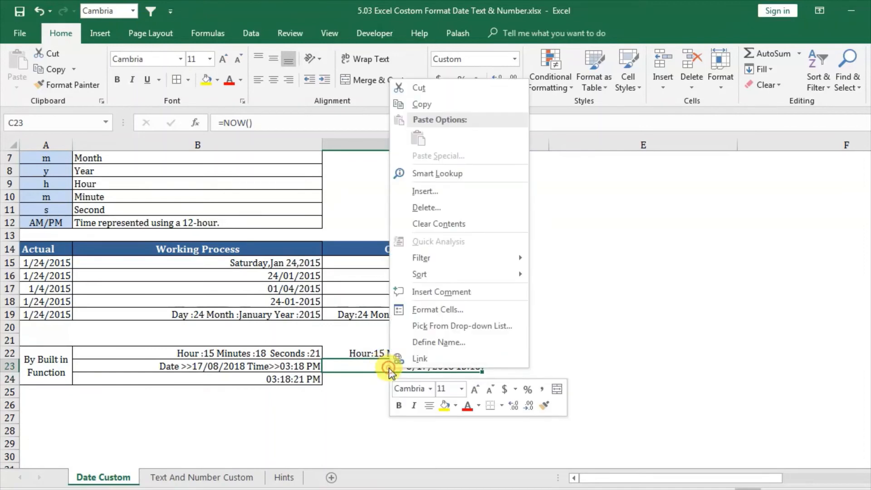
pyautogui.click(443, 305)
pyautogui.moveTo(456, 149); pyautogui.dragTo(703, 151)
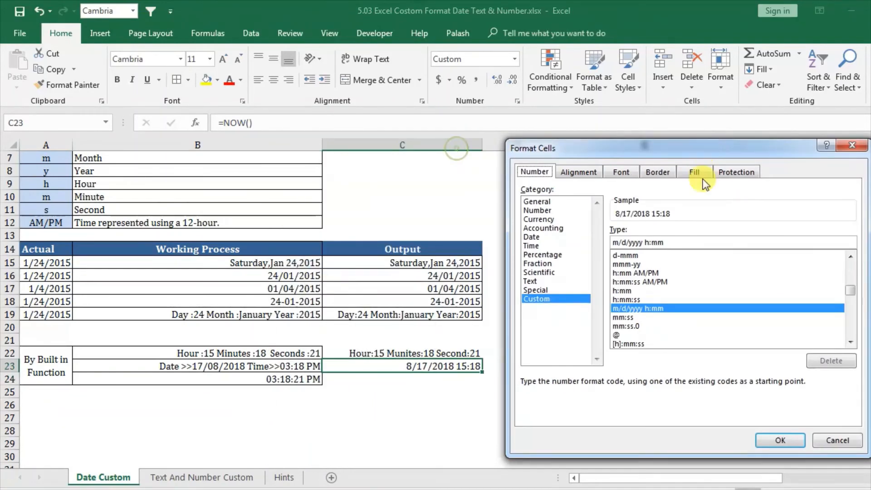
pyautogui.moveTo(671, 242); pyautogui.dragTo(587, 247)
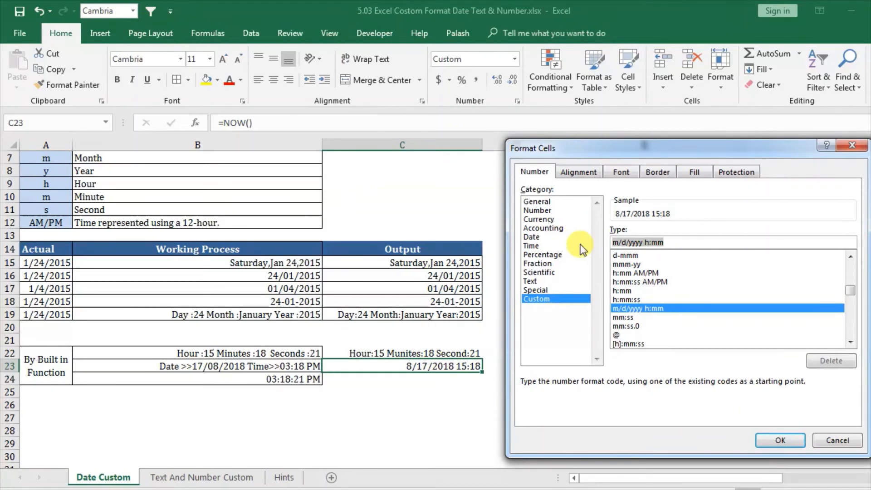
pyautogui.write('"')
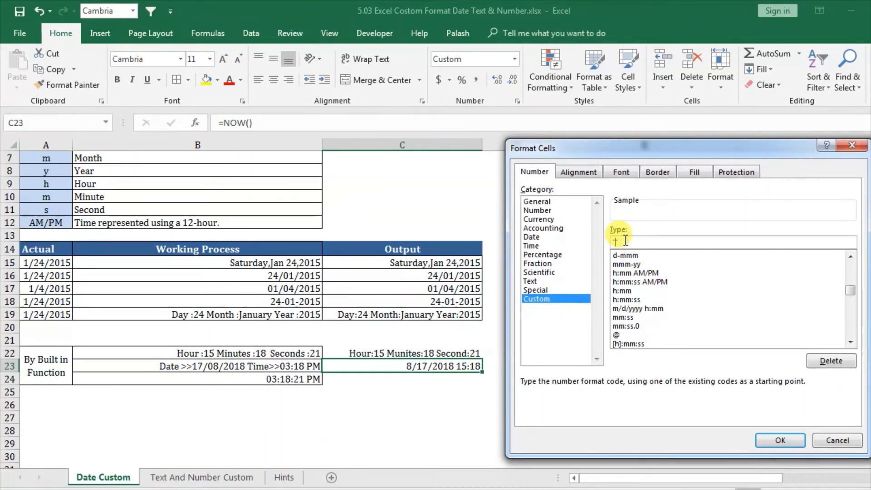
pyautogui.write('Date"')
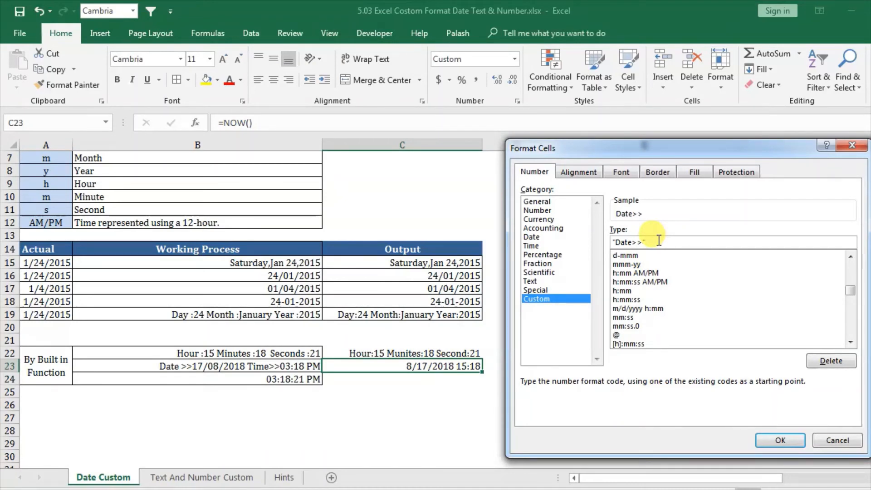
pyautogui.write('dd/mm/')
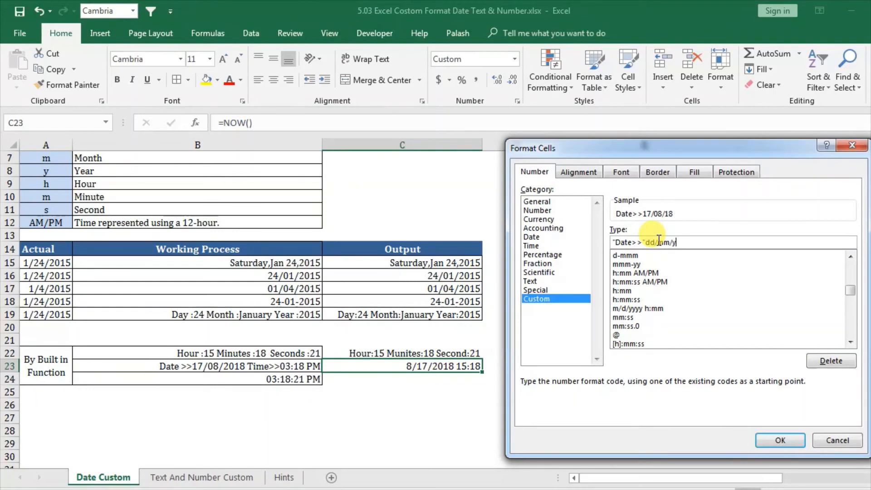
pyautogui.write('yyy')
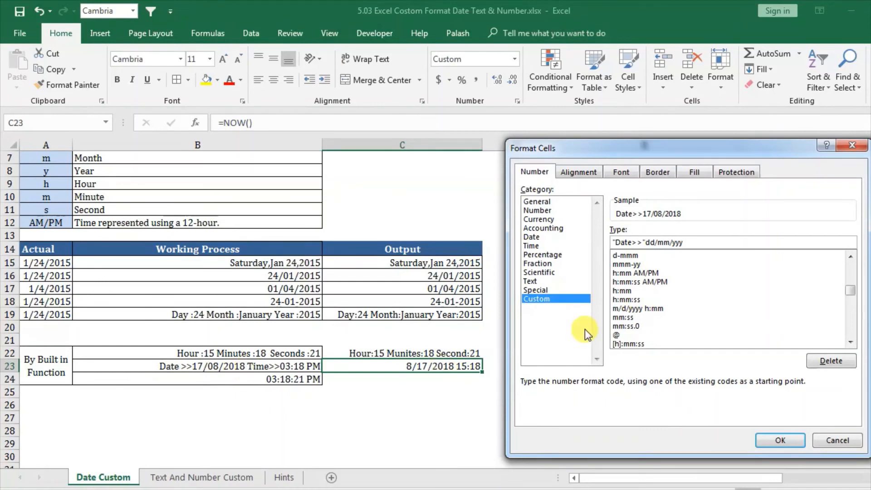
# Step: Extend C23's custom format with the time part "Time:"hh:ss AM/PM and apply it to the cell
pyautogui.write('"Time')
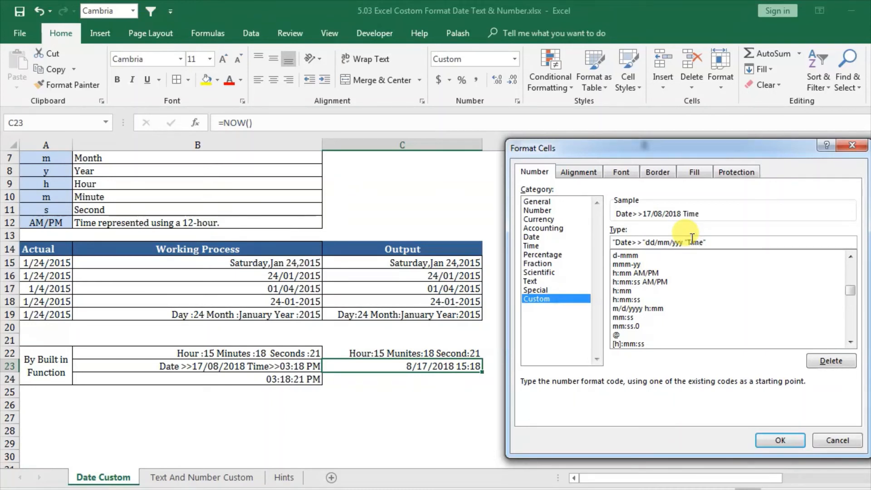
pyautogui.write(':')
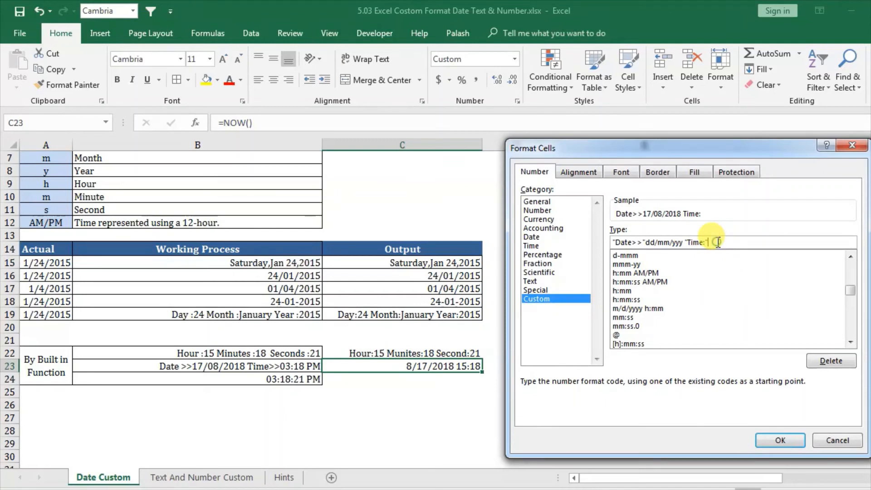
pyautogui.write('"')
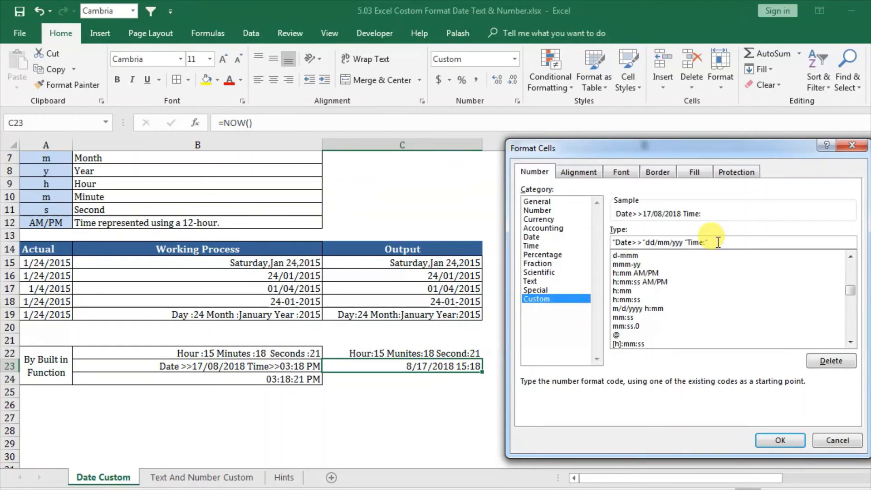
pyautogui.write('h')
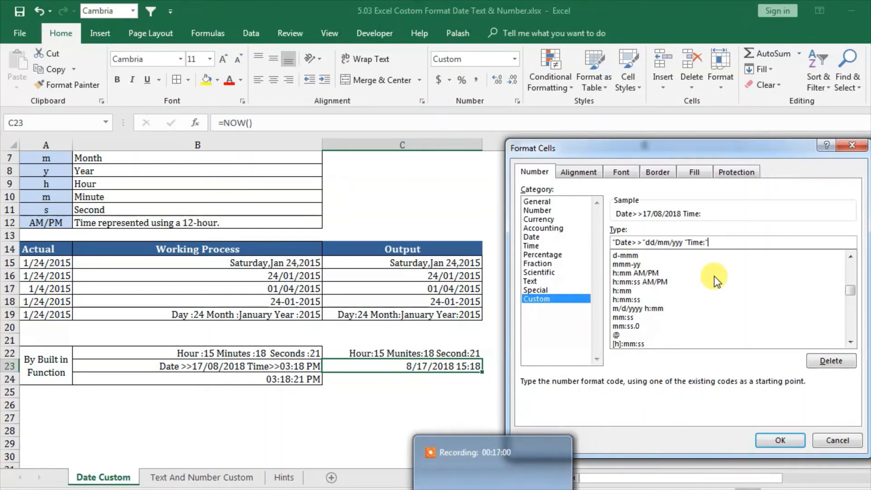
pyautogui.click(732, 241)
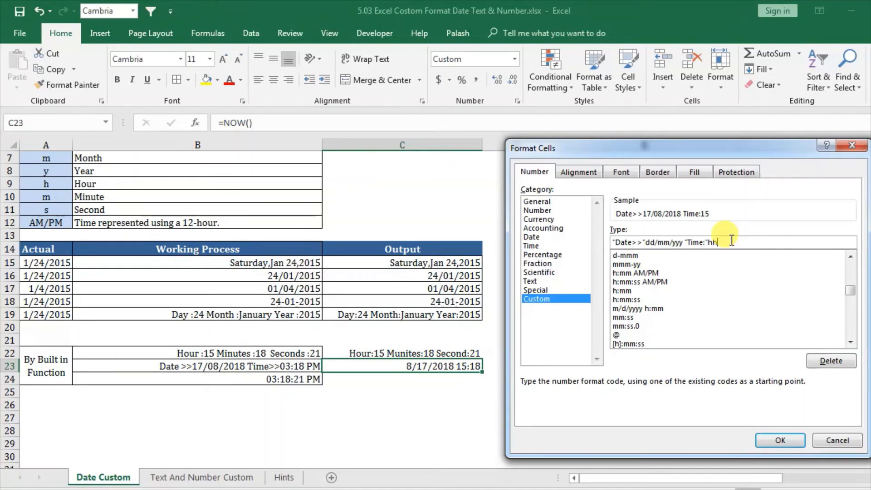
pyautogui.write('hh:ss AM/Pm')
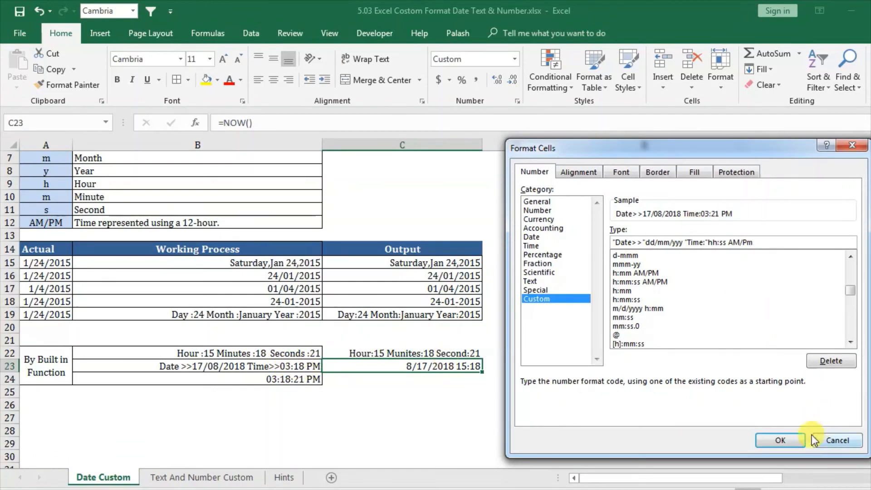
pyautogui.click(771, 438)
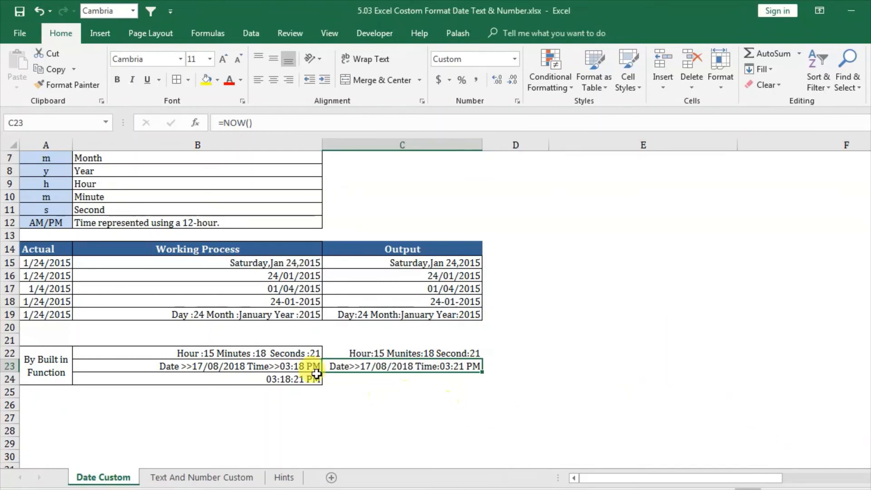
# Step: Compare the formatted C23 with the example in B23, recalculate the sheet, and inspect the formula in C23
pyautogui.click(523, 366)
pyautogui.click(517, 391)
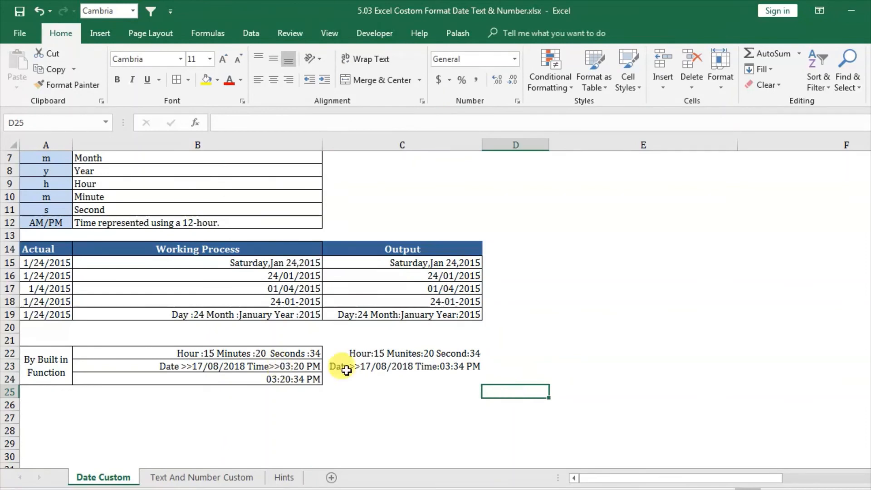
pyautogui.click(457, 364)
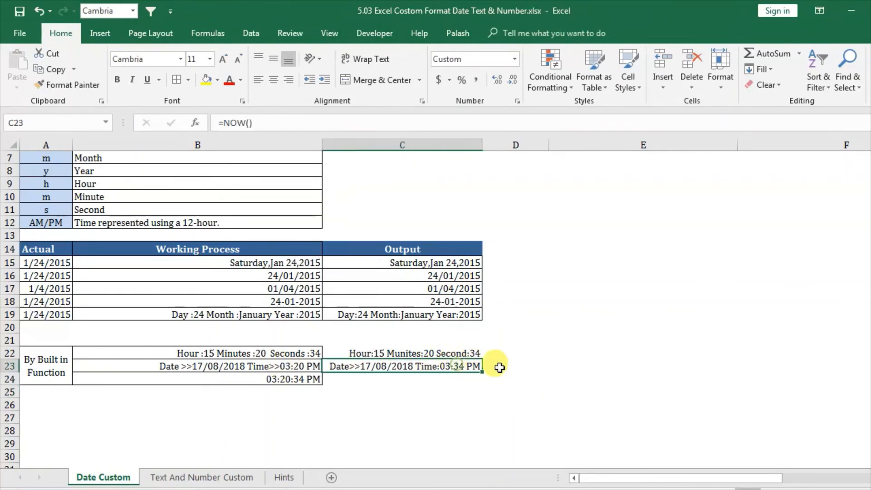
pyautogui.click(274, 368)
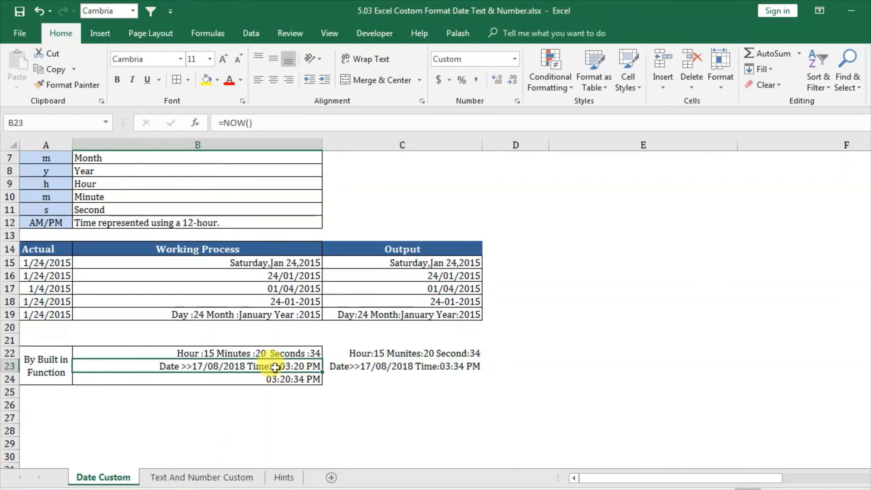
pyautogui.click(398, 363)
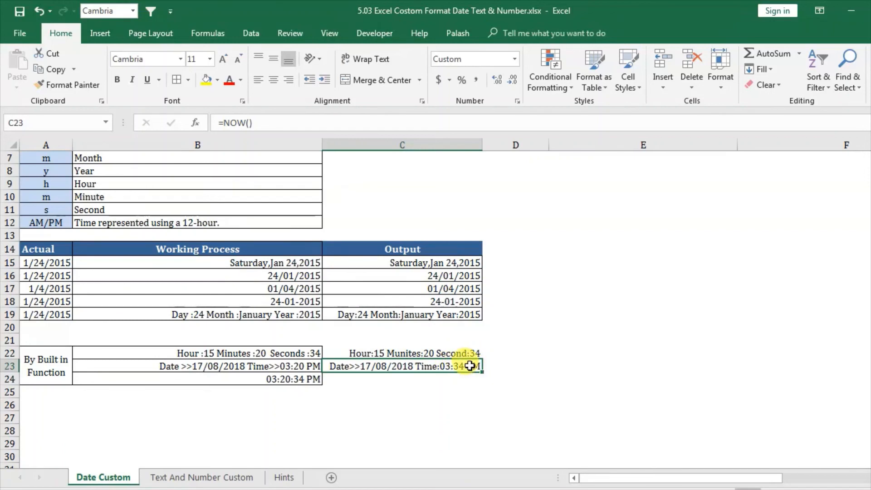
pyautogui.press('F9')
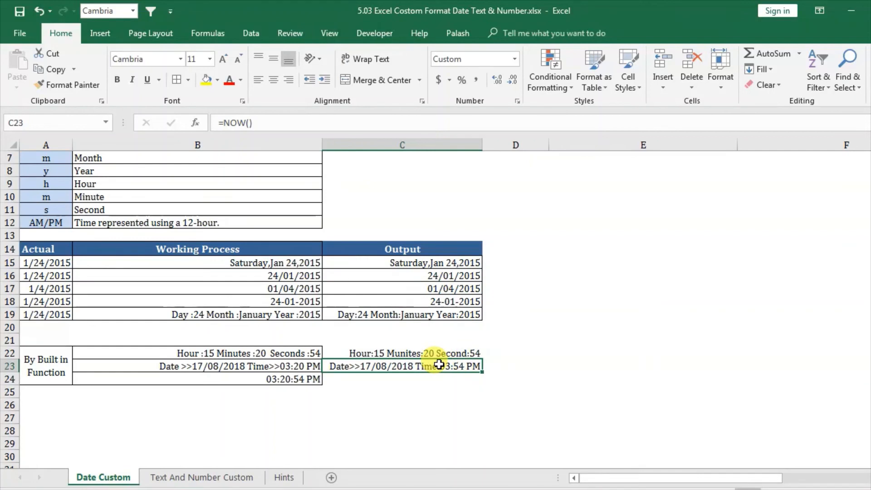
pyautogui.doubleClick(437, 365)
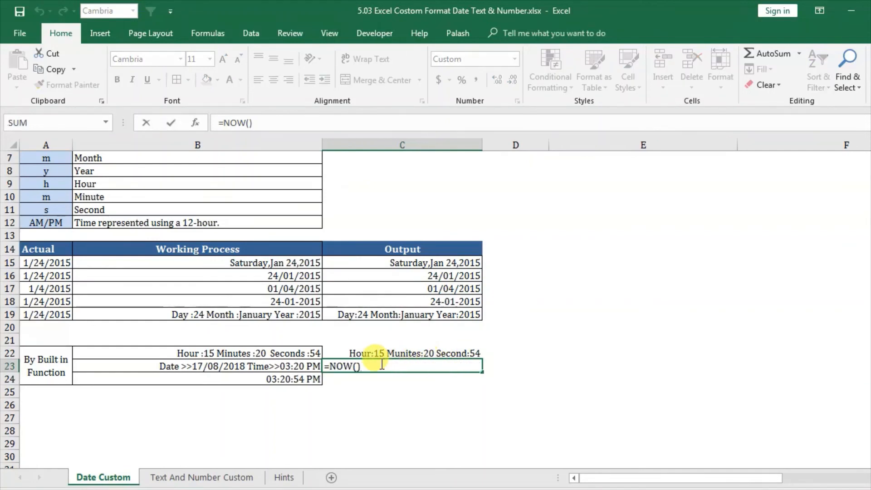
pyautogui.click(415, 402)
# Step: Edit C23's custom format so the Time label ends with >> instead of a colon
pyautogui.click(407, 364)
pyautogui.rightClick(407, 365)
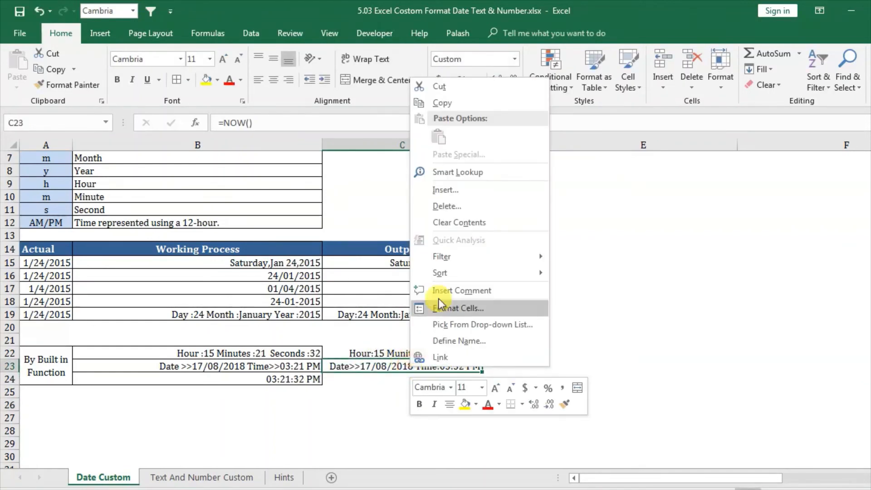
pyautogui.click(449, 306)
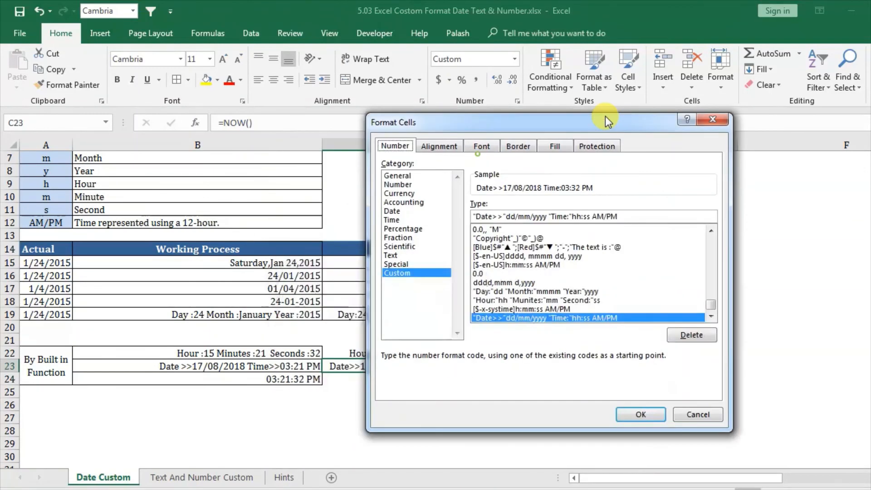
pyautogui.moveTo(605, 117); pyautogui.dragTo(702, 85)
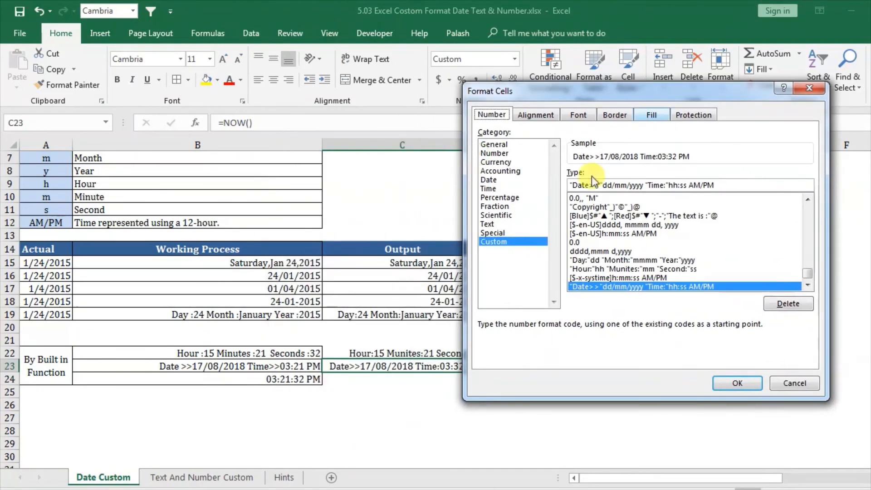
pyautogui.click(667, 184)
pyautogui.press('BackSpace')
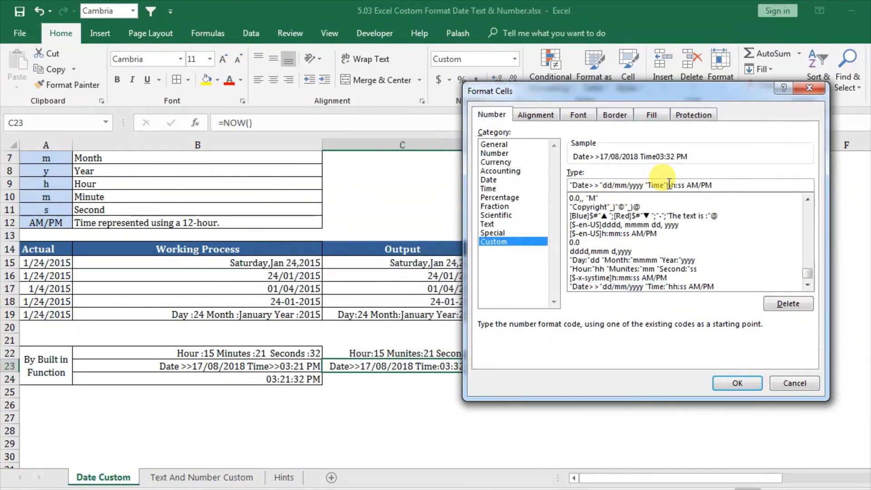
pyautogui.write('>>')
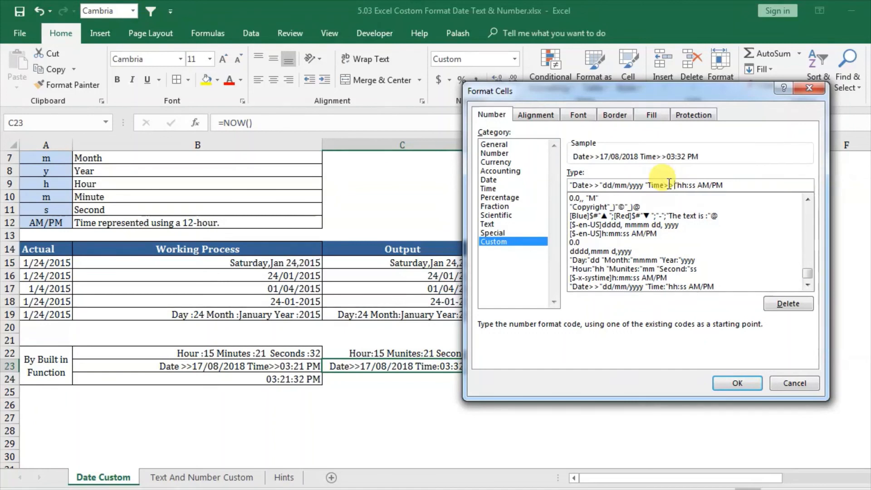
# Step: Replace the seconds code with mm in C23's custom format, apply it, and widen column C to fit the result
pyautogui.click(693, 185)
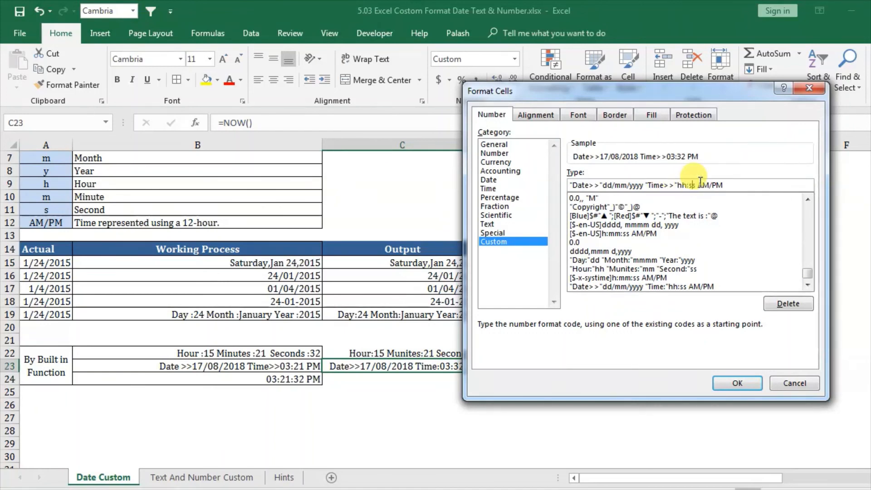
pyautogui.press('BackSpace')
pyautogui.press('Delete')
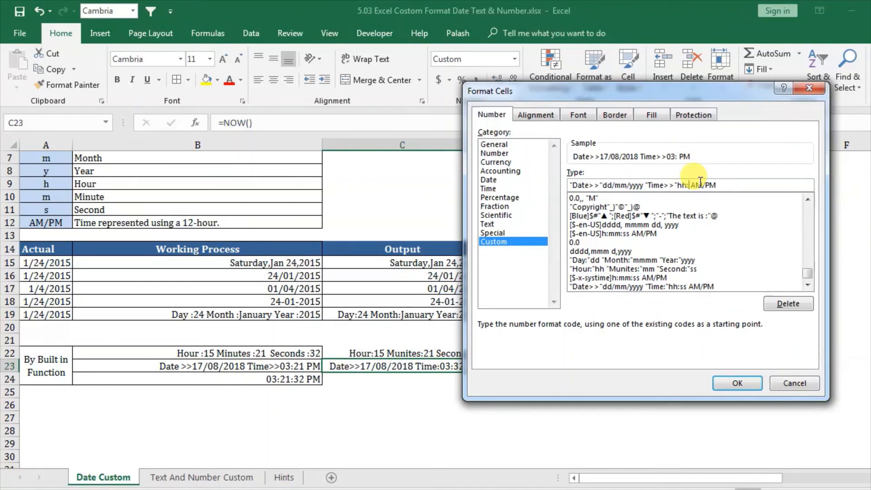
pyautogui.write('mm')
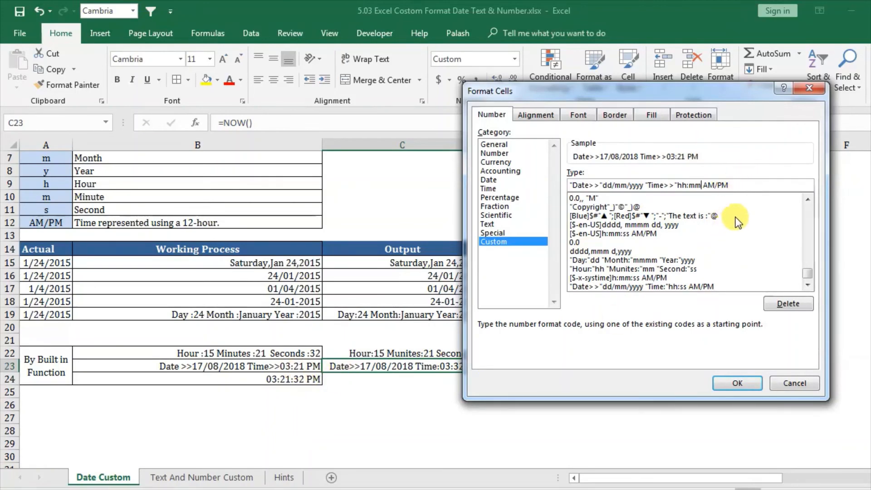
pyautogui.click(725, 383)
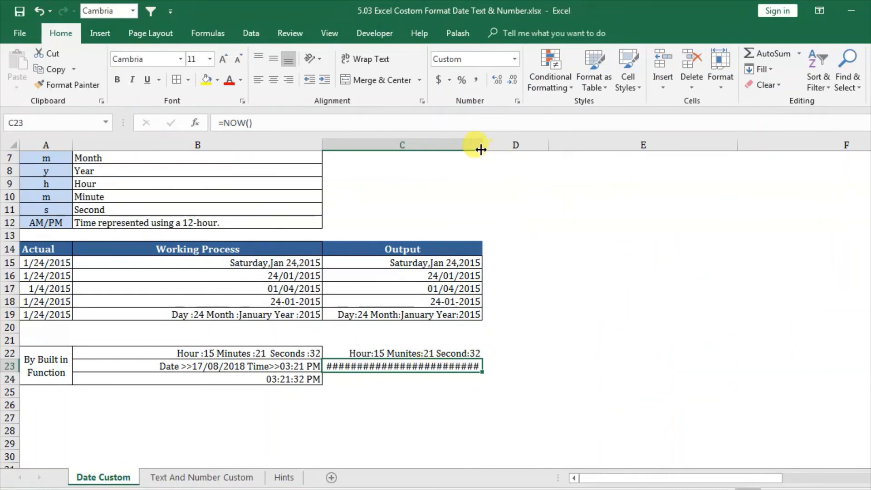
pyautogui.moveTo(481, 150); pyautogui.dragTo(506, 149)
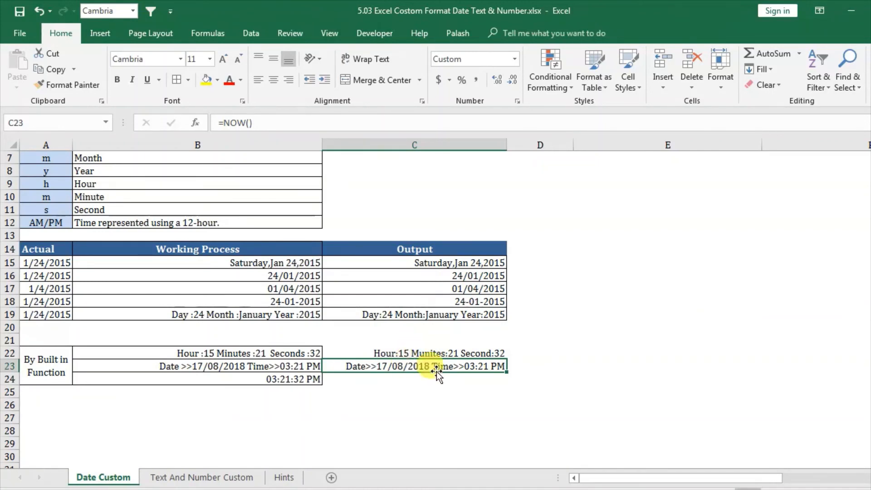
# Step: Compare the examples in B24 and C23, and enter the formula =NOW() in C24
pyautogui.click(406, 380)
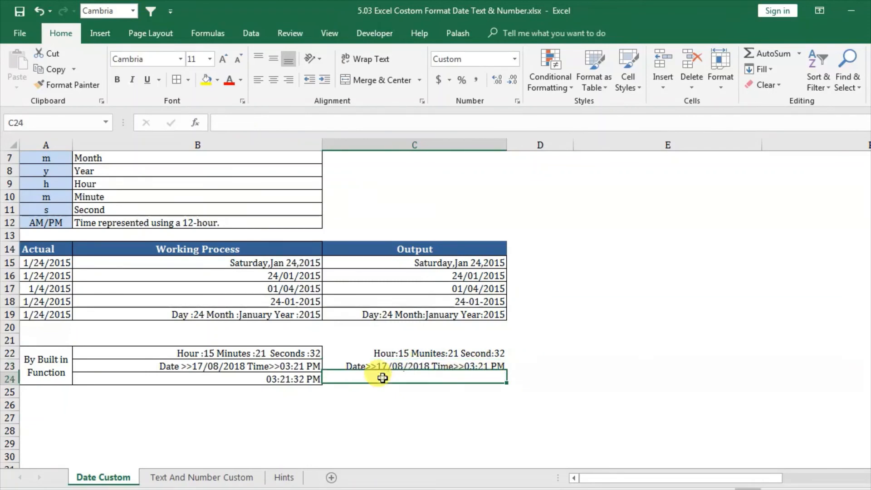
pyautogui.click(283, 381)
pyautogui.click(460, 367)
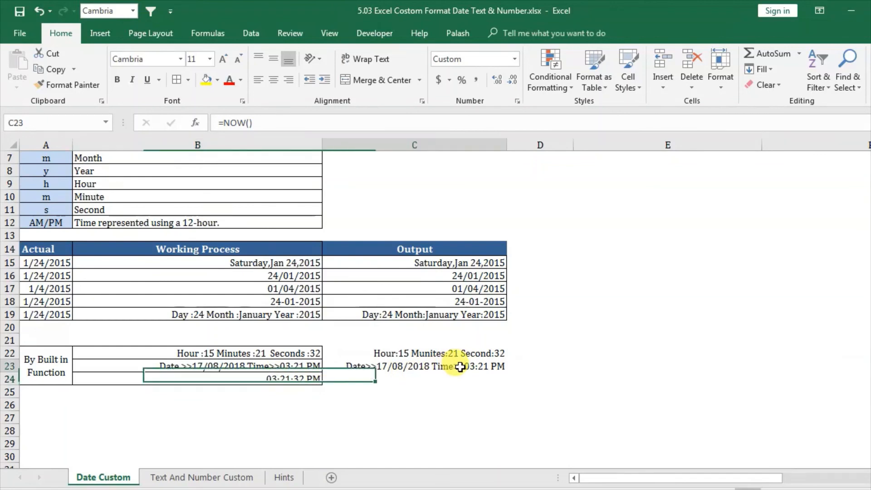
pyautogui.click(288, 381)
pyautogui.click(350, 384)
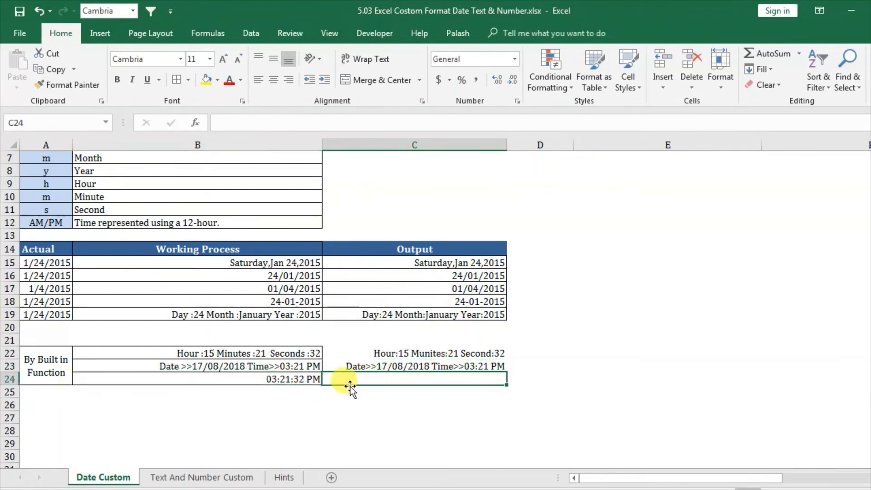
pyautogui.write('=now')
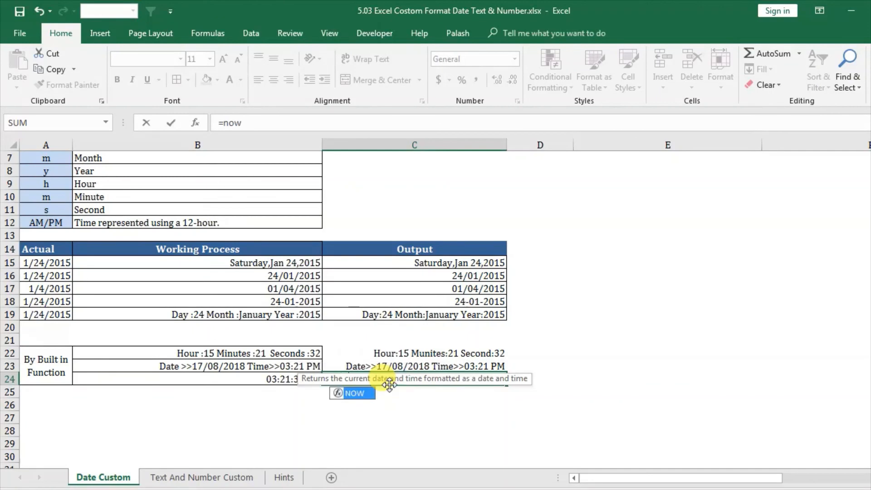
pyautogui.press('Tab')
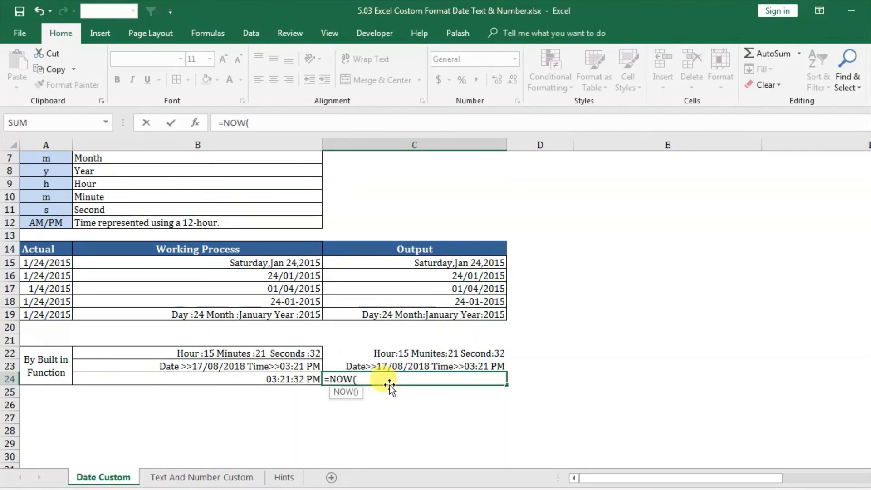
pyautogui.press('Return')
# Step: Apply the custom number format hh:mm:ss am/pm to C24
pyautogui.click(417, 377)
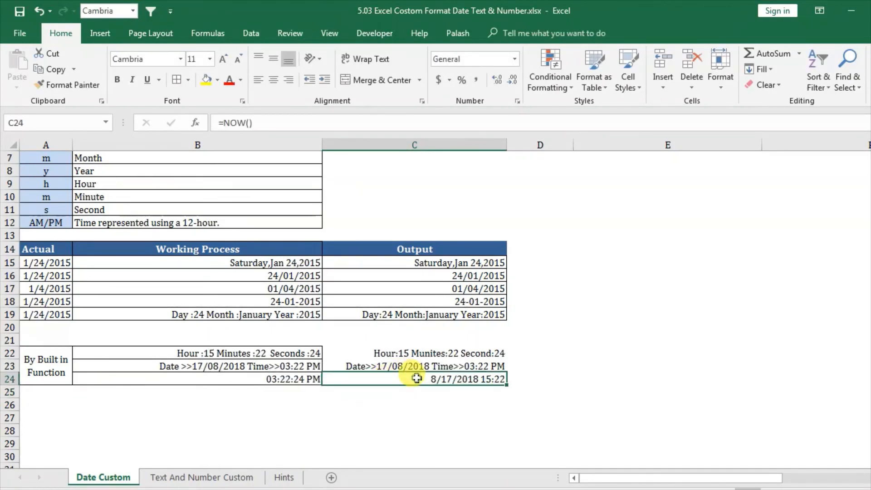
pyautogui.rightClick(417, 378)
pyautogui.click(454, 317)
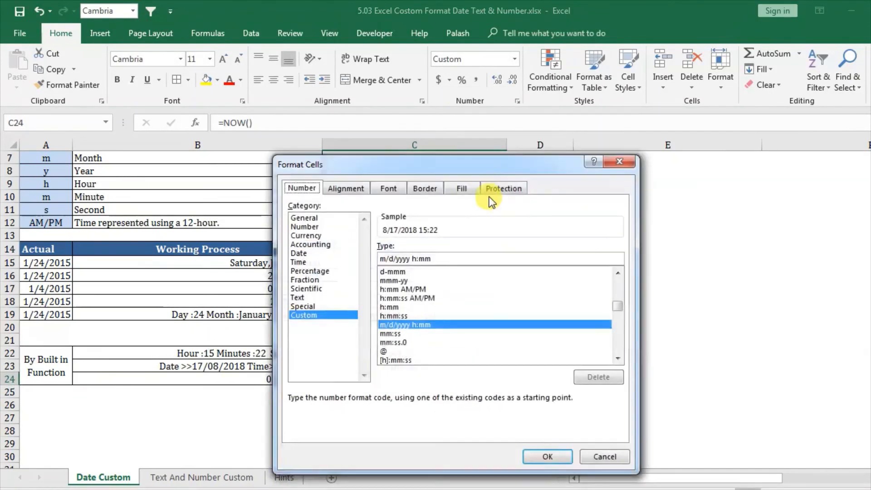
pyautogui.moveTo(478, 165); pyautogui.dragTo(698, 137)
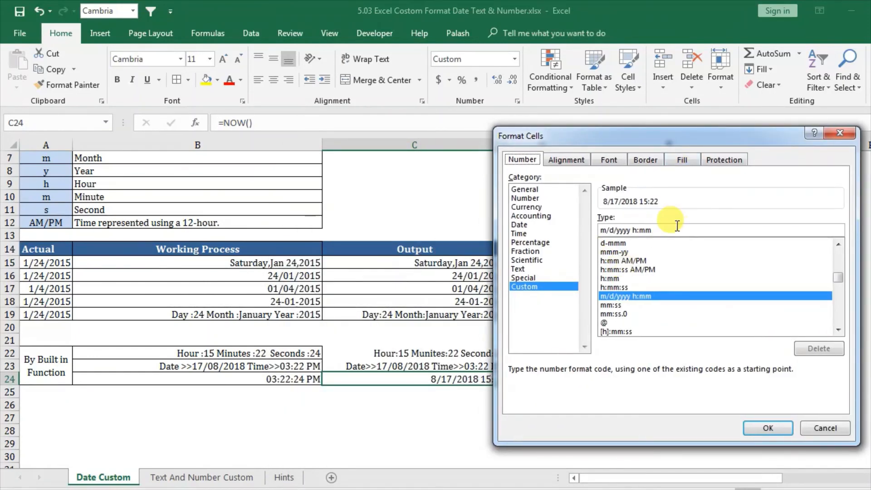
pyautogui.moveTo(627, 133); pyautogui.dragTo(689, 96)
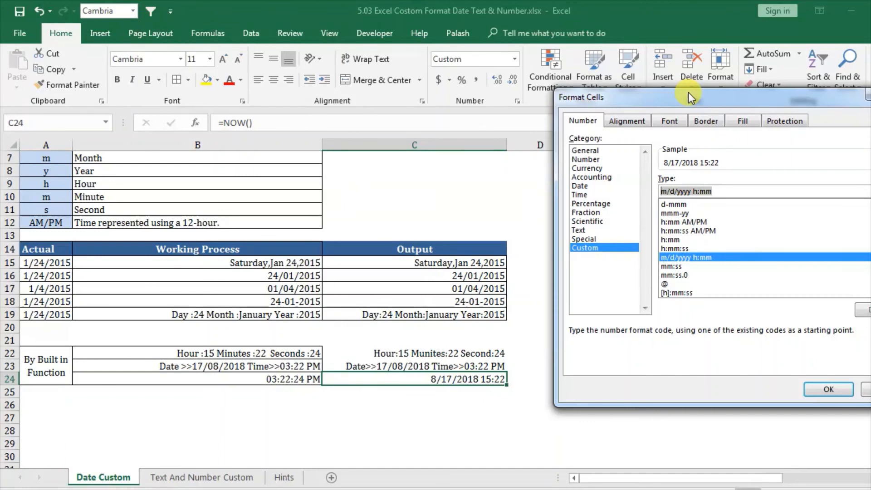
pyautogui.write('hh')
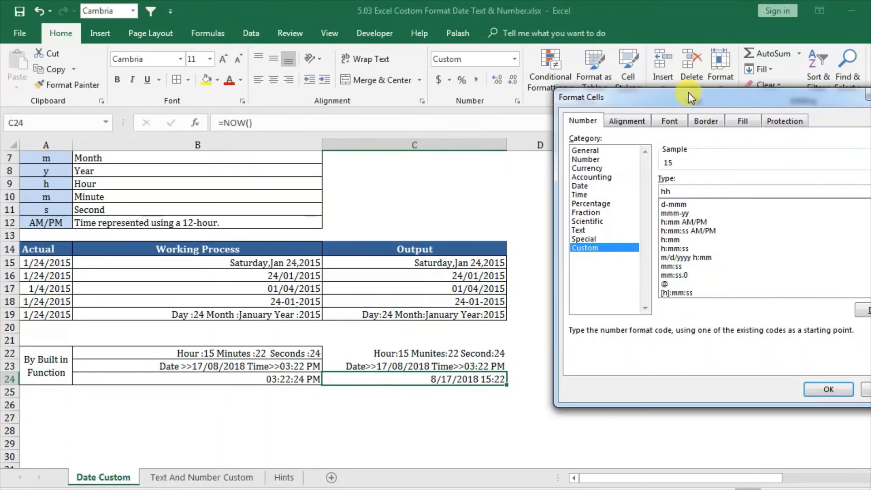
pyautogui.write(':')
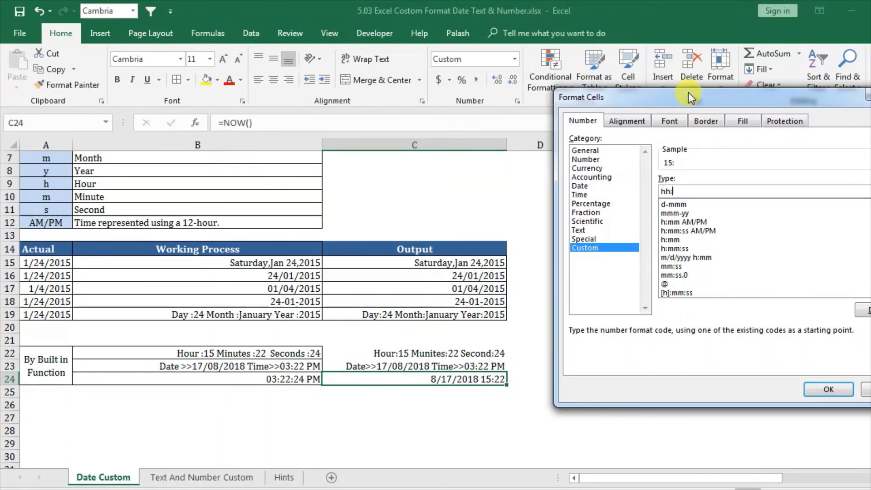
pyautogui.write('m')
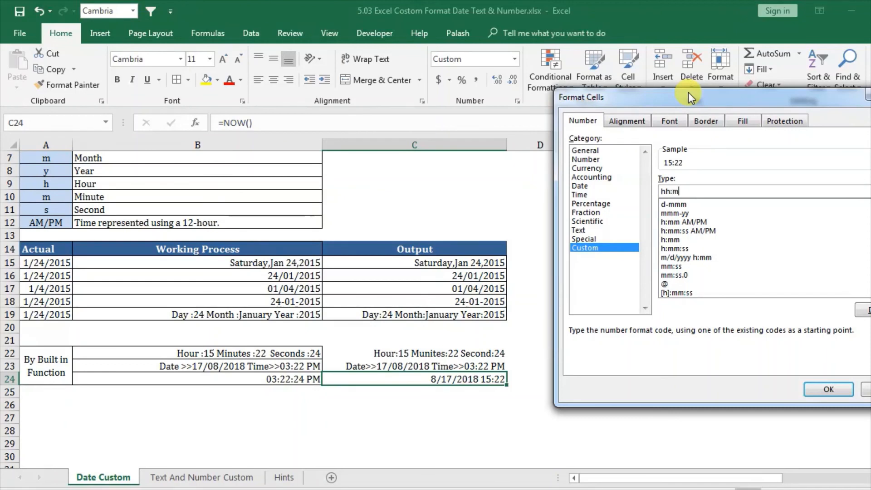
pyautogui.write('m:ss am')
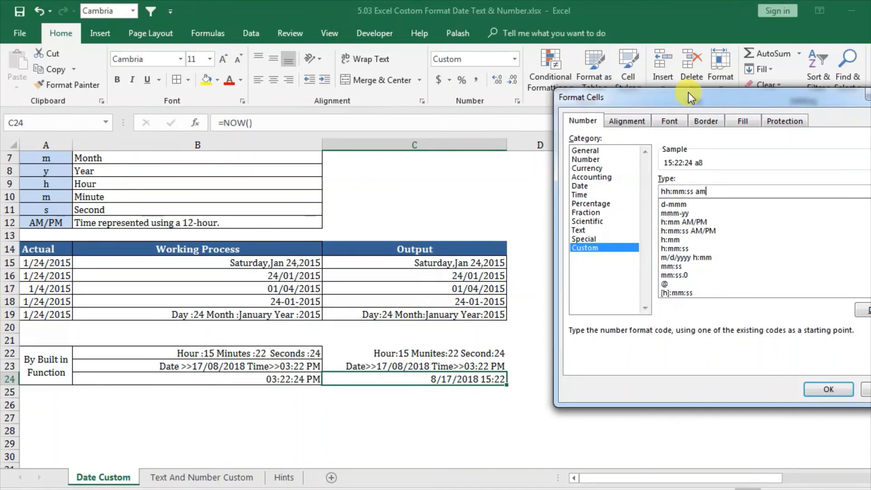
pyautogui.write('/pm')
pyautogui.moveTo(742, 97); pyautogui.dragTo(563, 72)
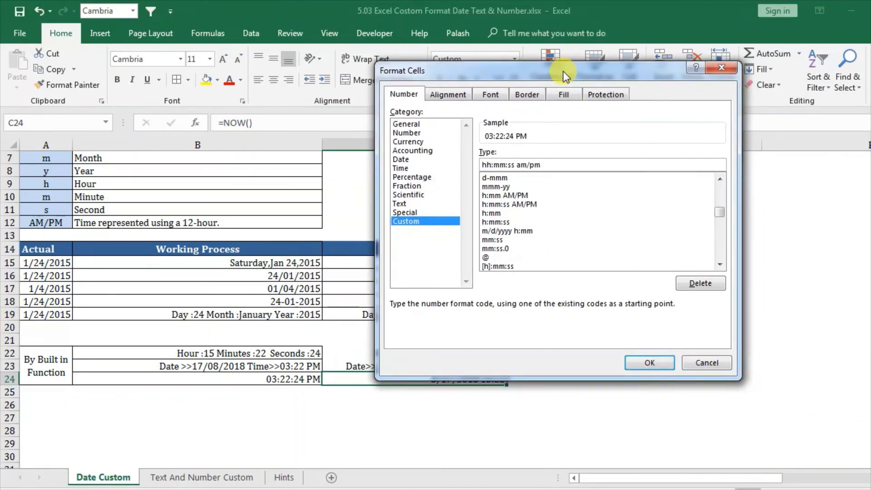
pyautogui.click(649, 364)
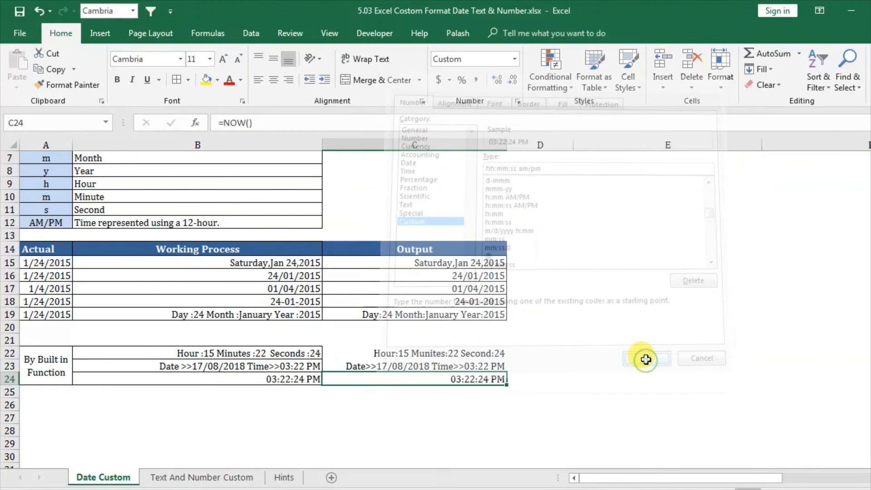
pyautogui.click(540, 411)
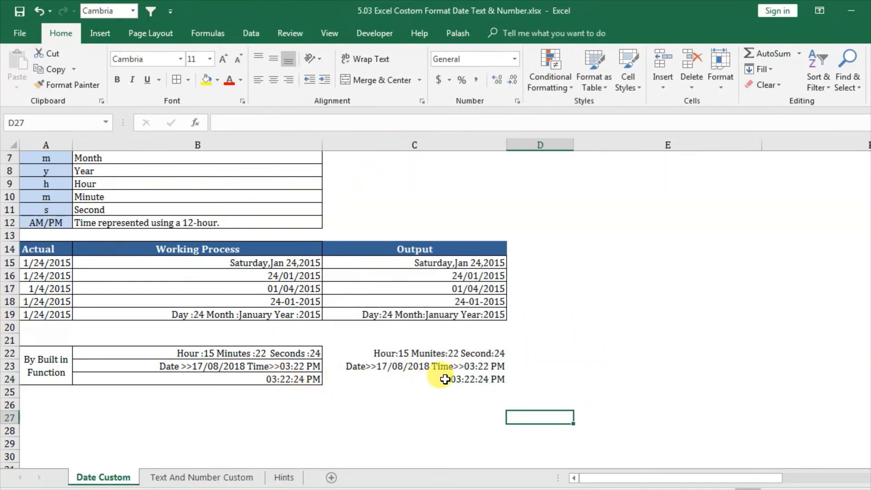